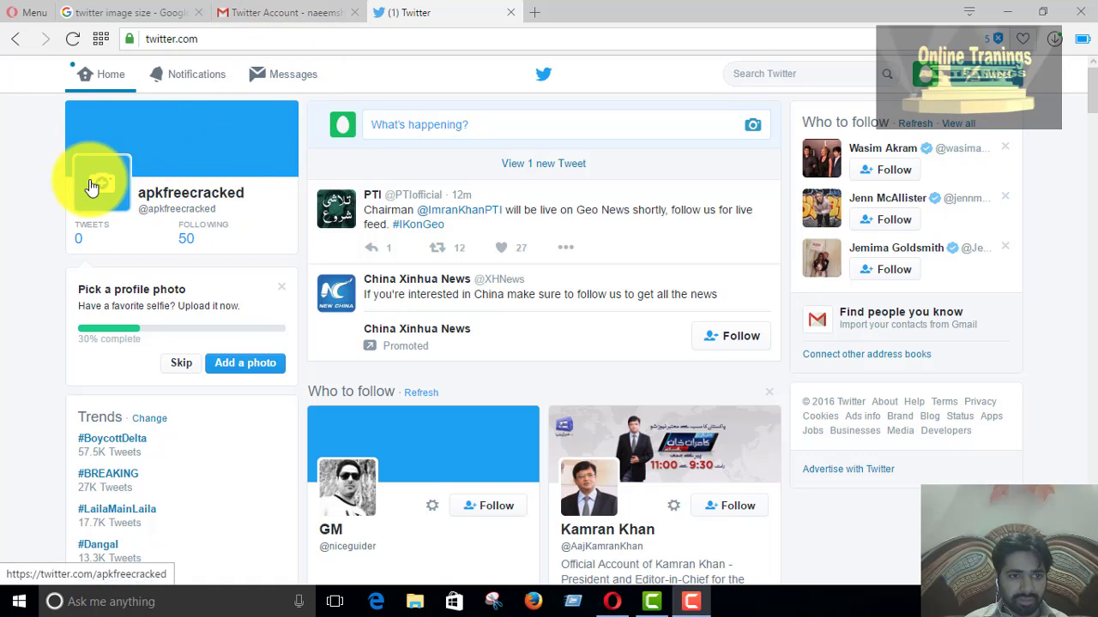
Try to set the desktop image Untitled-3 copy as the Twitter profile photo, repositioning it within the crop frame.
{"action": "left_click", "coordinate": [93, 187]}
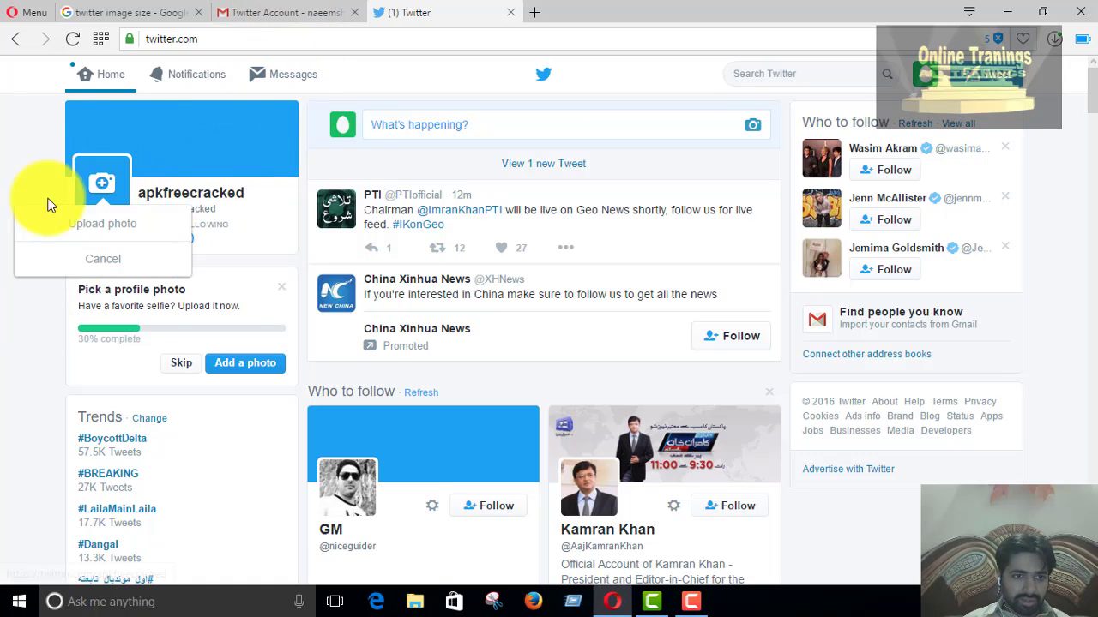
{"action": "left_click", "coordinate": [84, 223]}
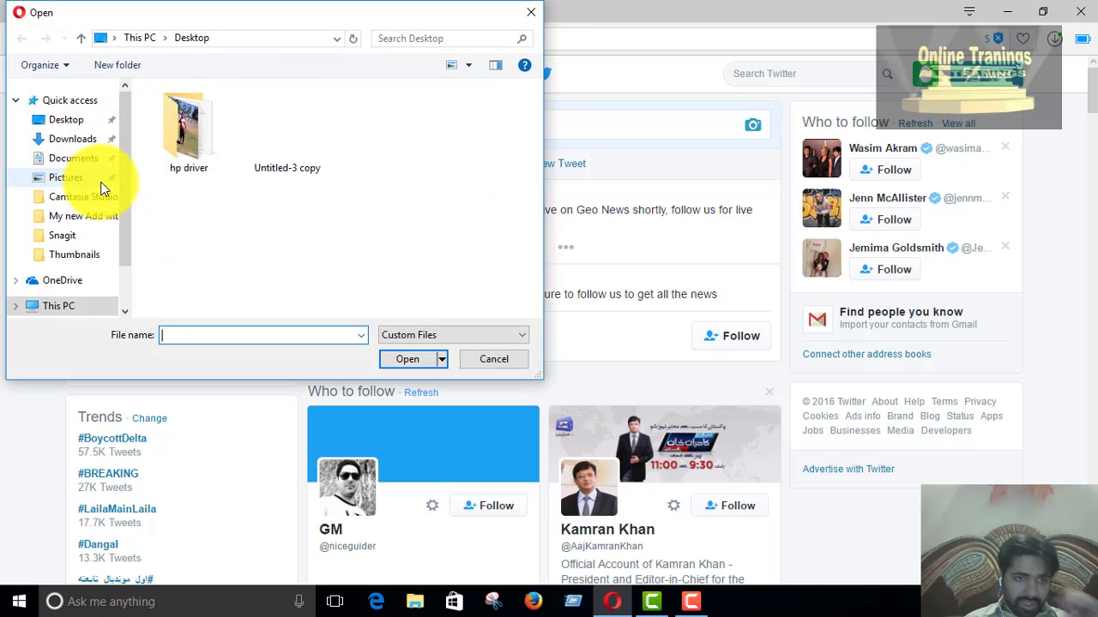
{"action": "left_click", "coordinate": [283, 148]}
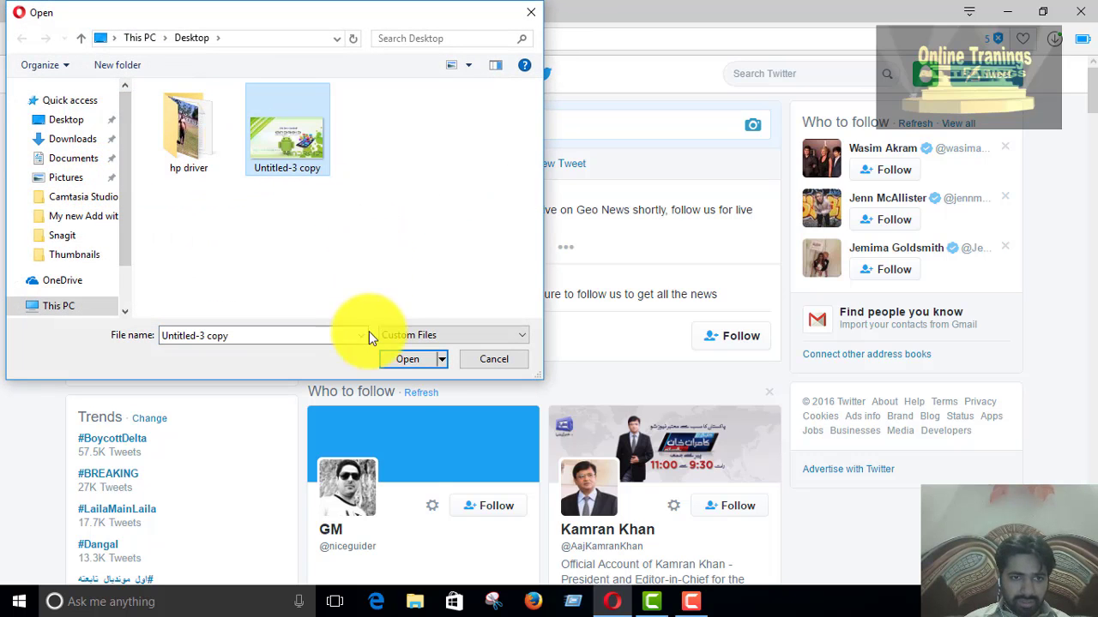
{"action": "left_click", "coordinate": [415, 364]}
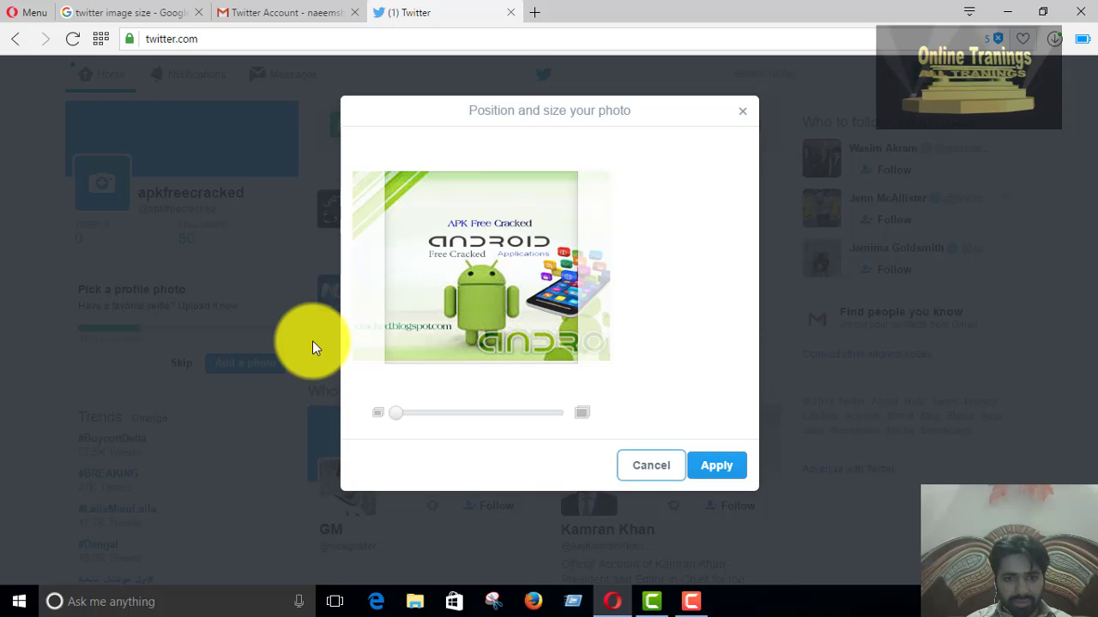
{"action": "left_click_drag", "start_coordinate": [453, 282], "coordinate": [556, 253]}
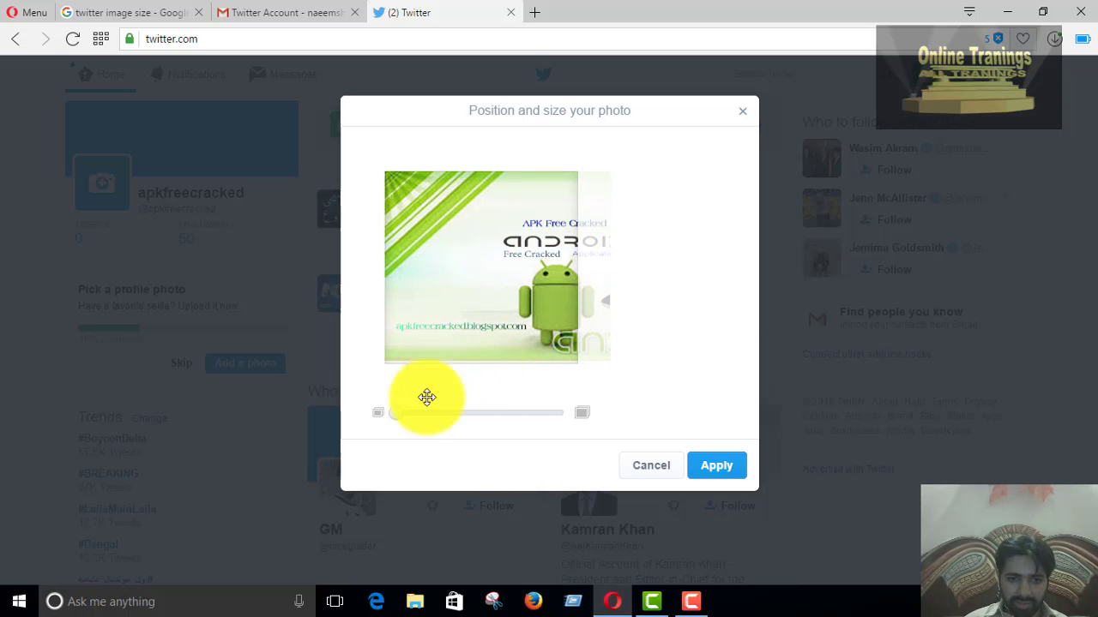
{"action": "mouse_move", "coordinate": [397, 421]}
{"action": "left_mouse_down"}
{"action": "mouse_move", "coordinate": [532, 409]}
{"action": "mouse_move", "coordinate": [355, 421]}
{"action": "mouse_move", "coordinate": [383, 410]}
{"action": "left_mouse_up"}
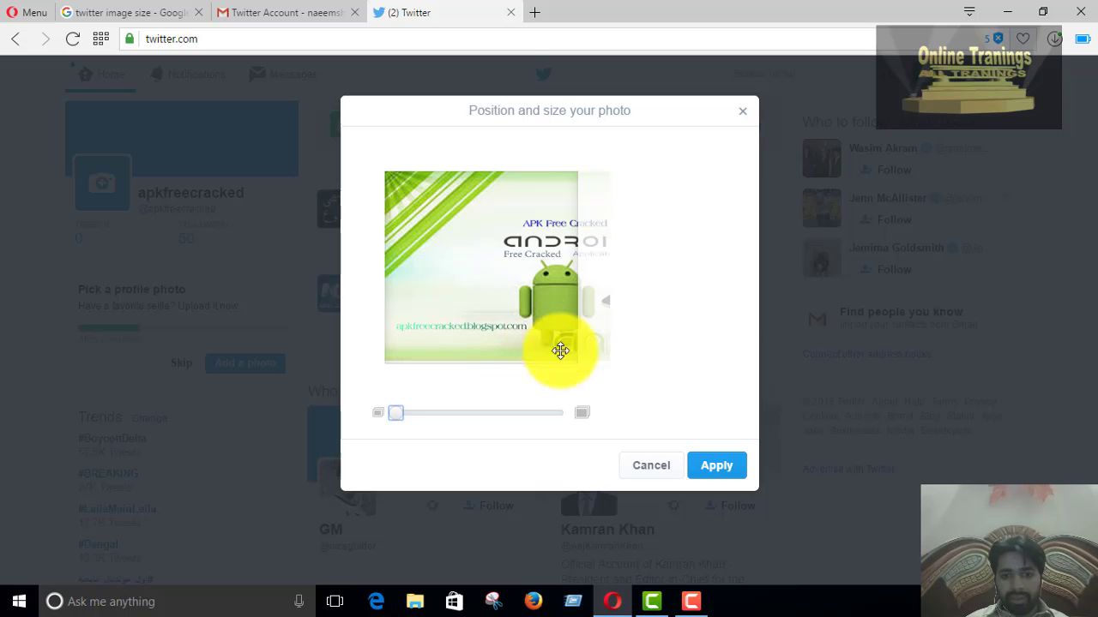
{"action": "left_click", "coordinate": [655, 472]}
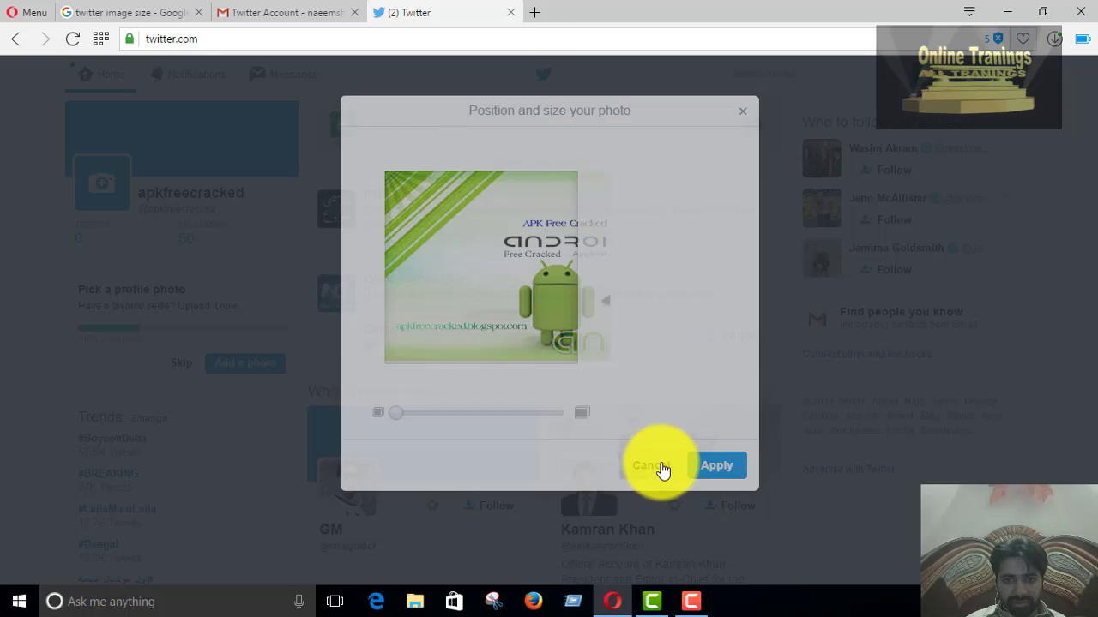
{"action": "left_click", "coordinate": [129, 12]}
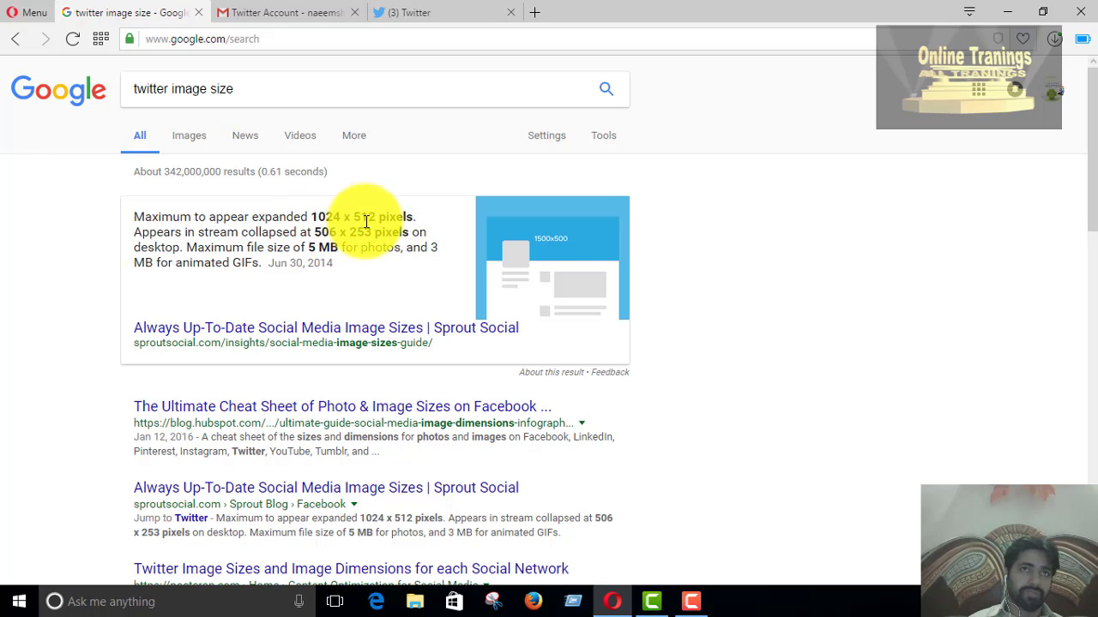
{"action": "left_click", "coordinate": [534, 15]}
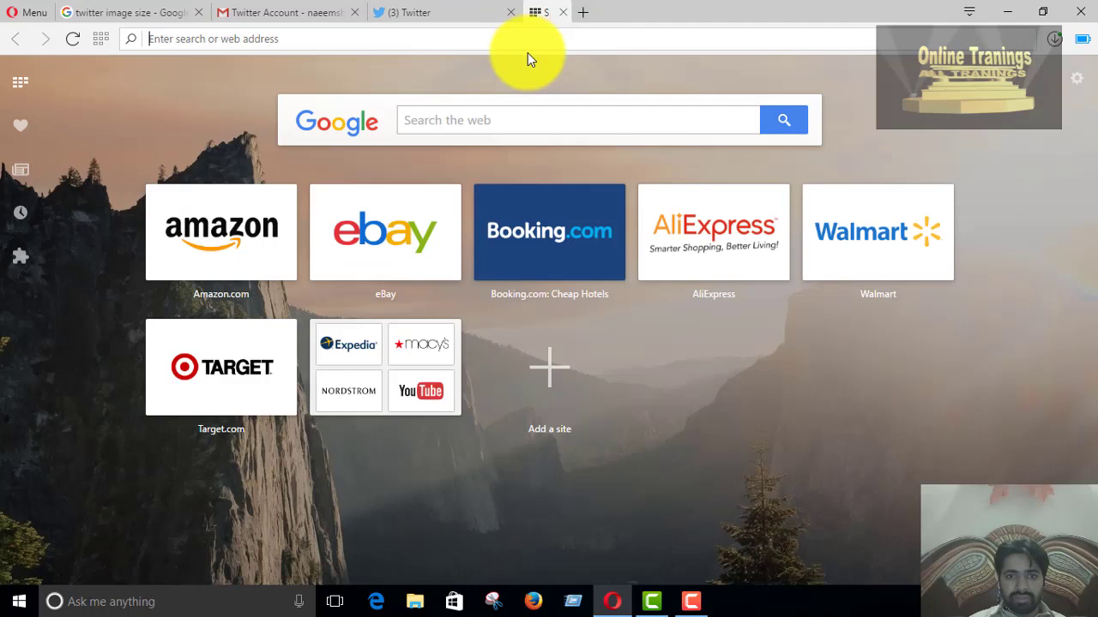
{"action": "type", "text": "goo"}
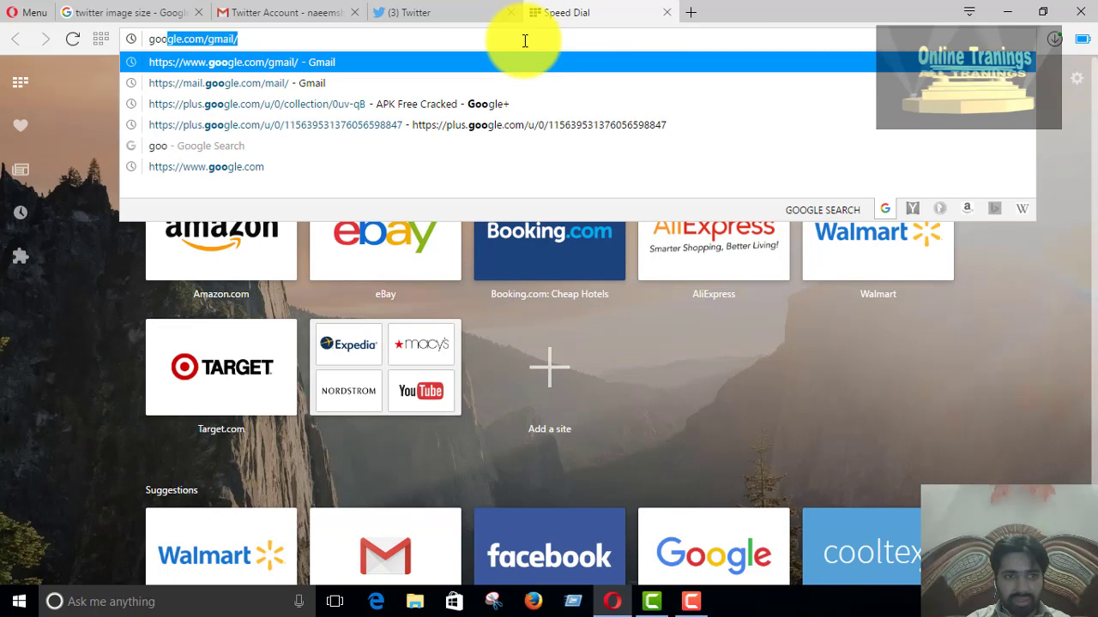
{"action": "key", "text": "Return"}
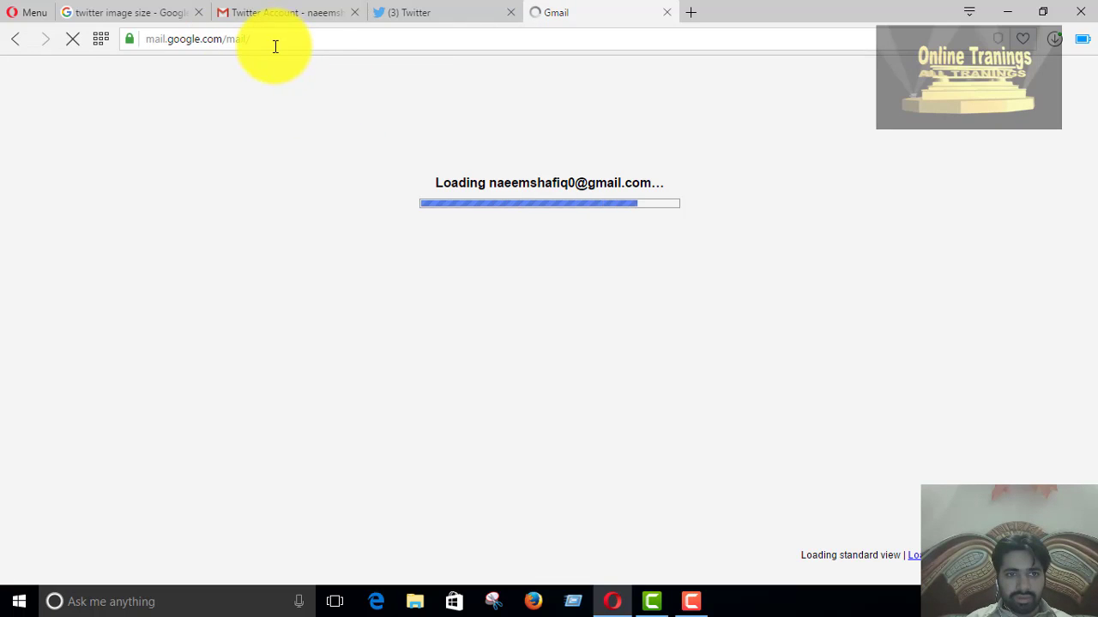
{"action": "left_click", "coordinate": [275, 46]}
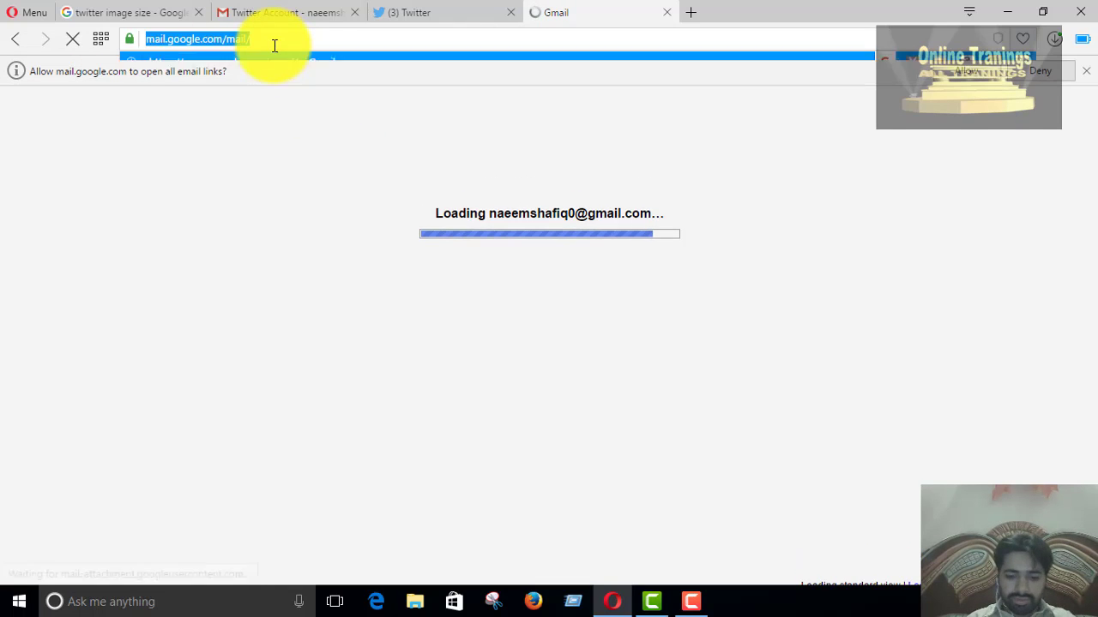
{"action": "type", "text": "go"}
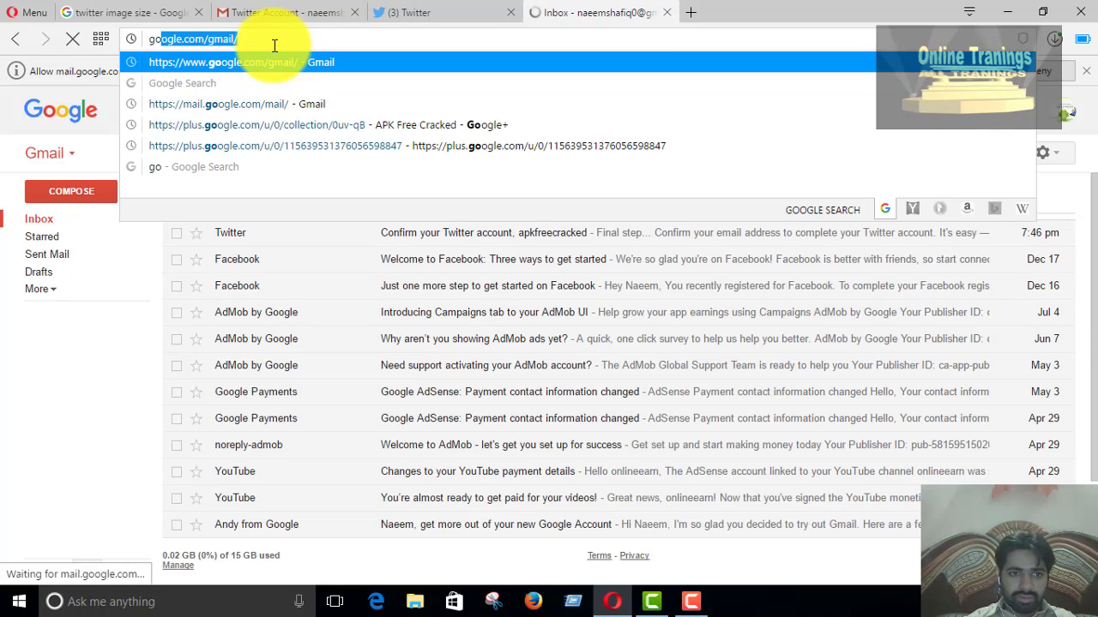
{"action": "type", "text": "ogle.com/gmail/"}
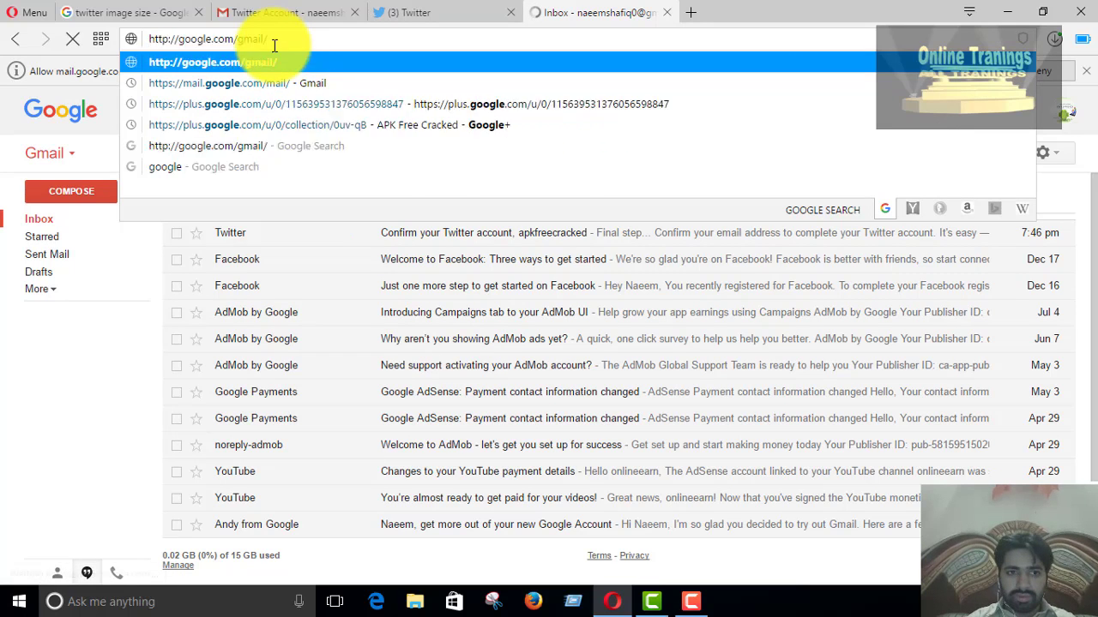
{"action": "key", "text": "Return"}
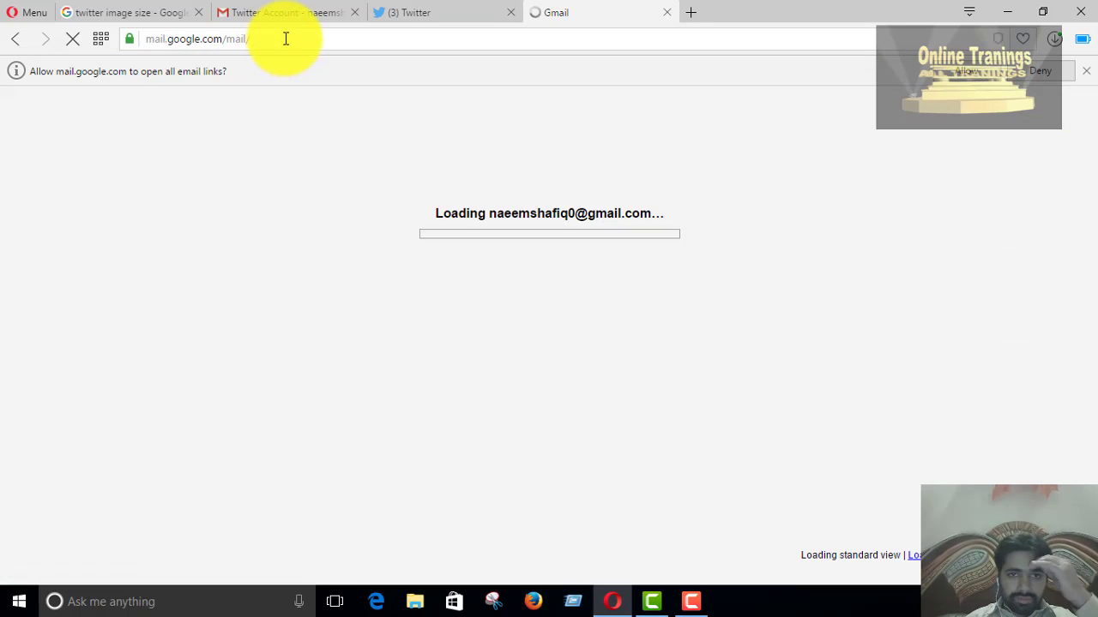
{"action": "left_click", "coordinate": [285, 38]}
{"action": "type", "text": "g"}
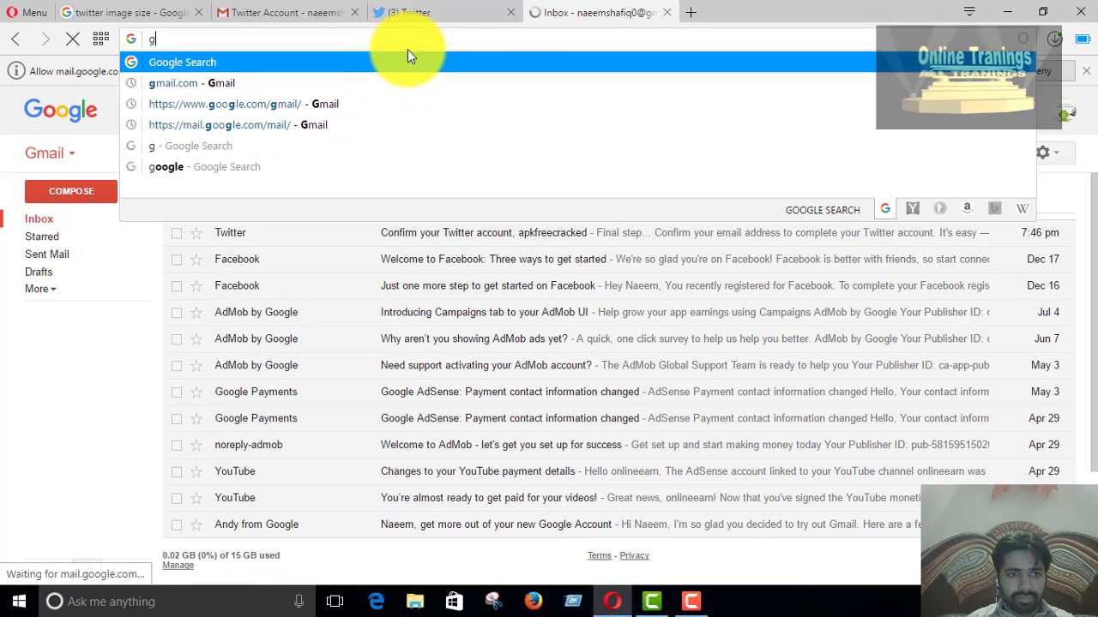
{"action": "left_click", "coordinate": [667, 12]}
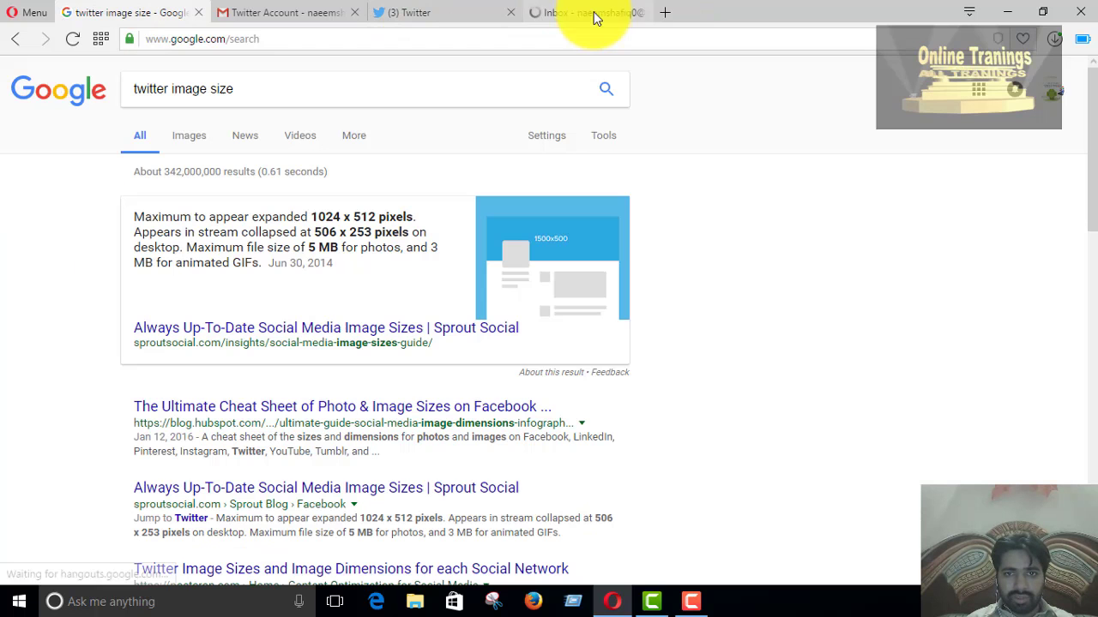
Search Google for "image resize" in a new browser tab.
{"action": "key", "text": "ctrl+t"}
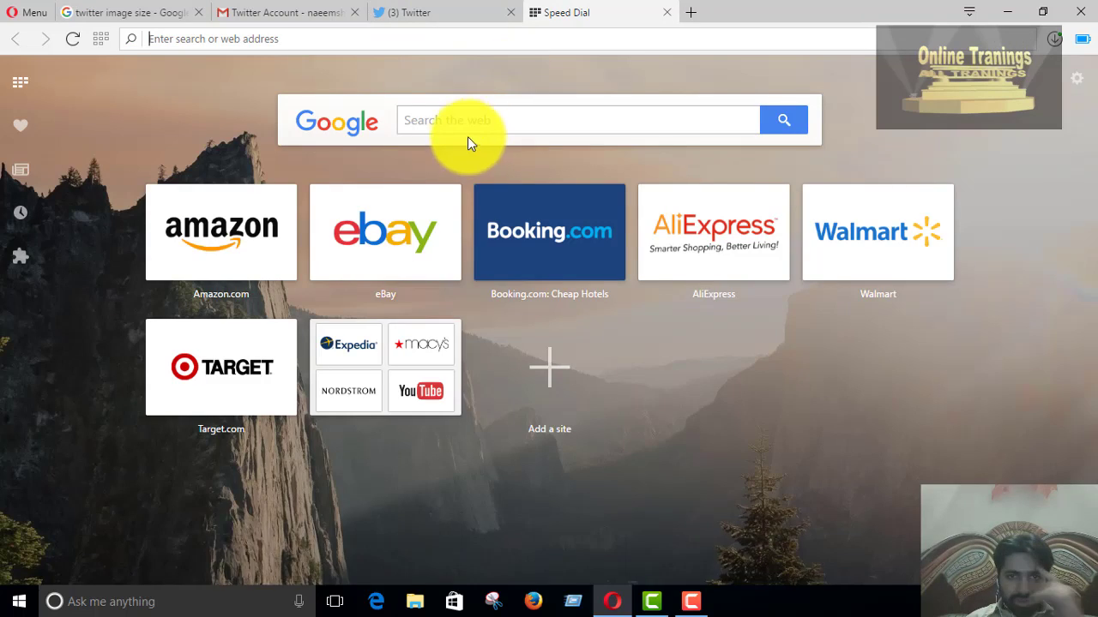
{"action": "type", "text": "im"}
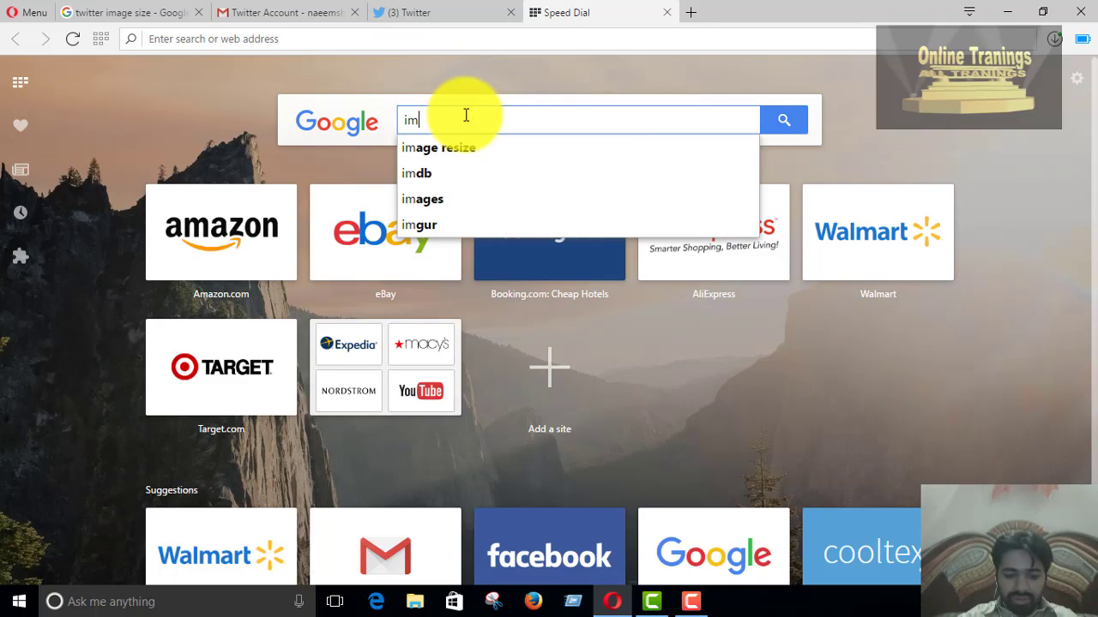
{"action": "key", "text": "Down"}
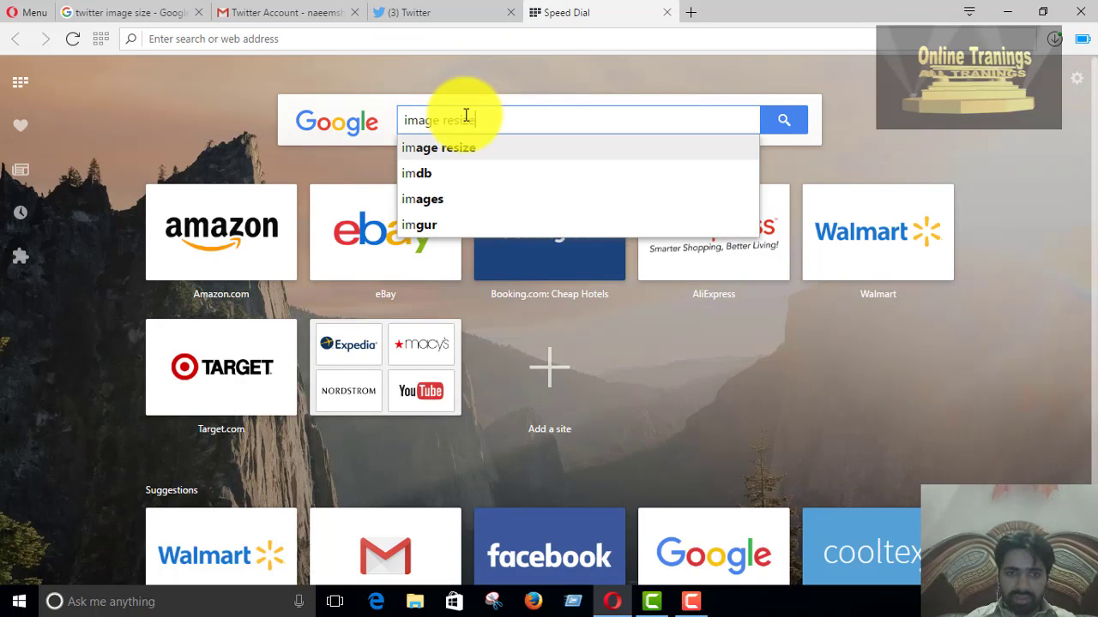
{"action": "key", "text": "Return"}
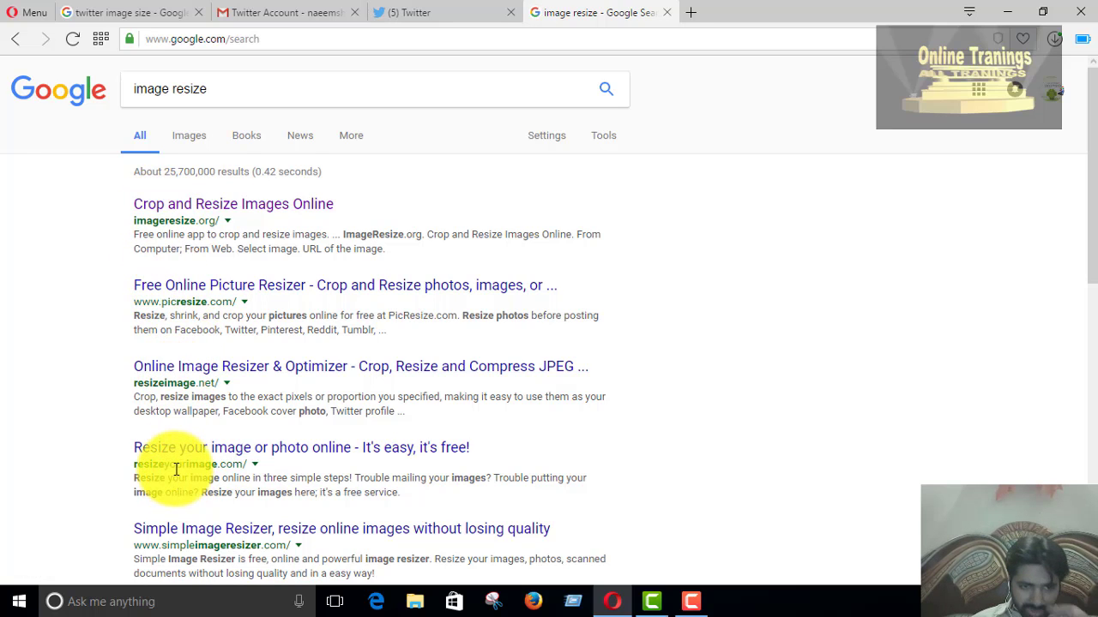
Open the picresize.com search result in a separate tab and switch to it.
{"action": "right_click", "coordinate": [167, 292]}
{"action": "left_click", "coordinate": [210, 295]}
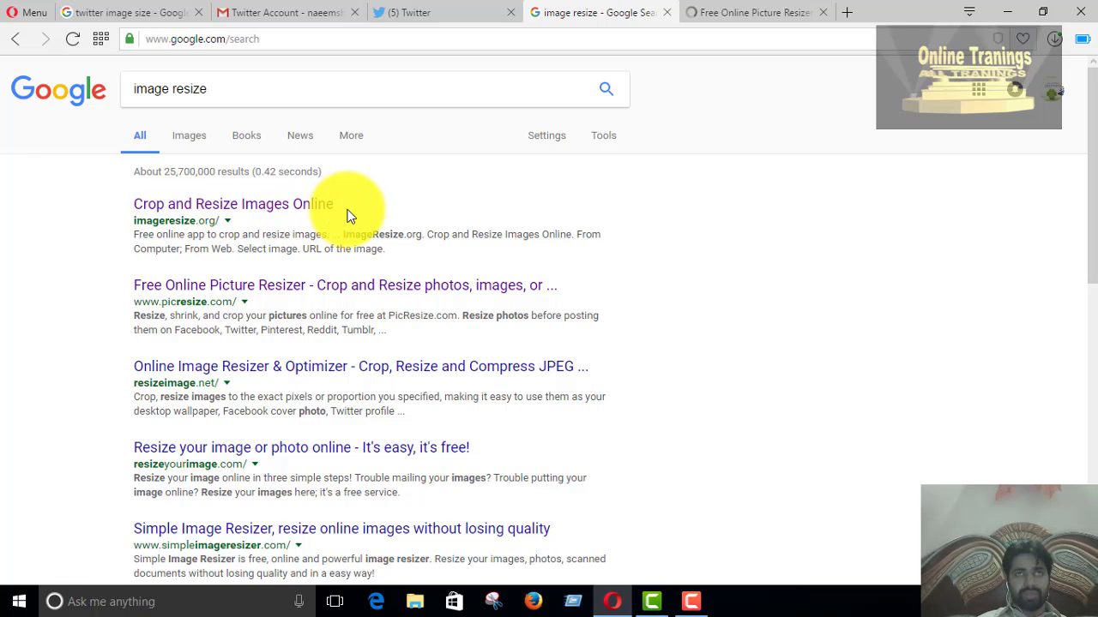
{"action": "left_click", "coordinate": [755, 9]}
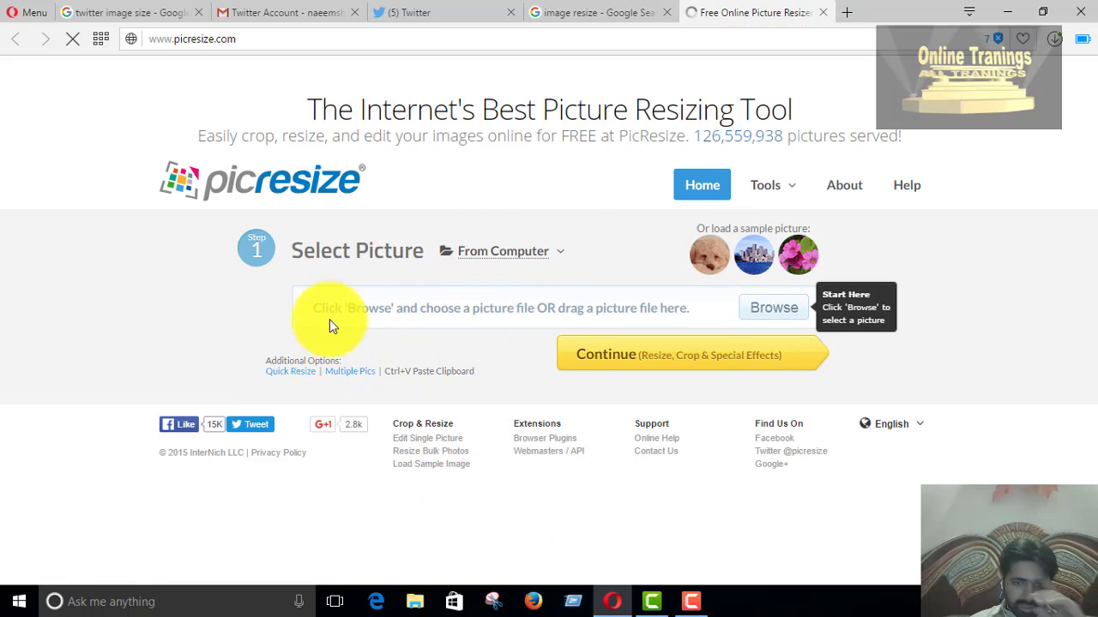
Select the picture Untitled-3 copy.jpg from the computer's Desktop folder as the image to resize.
{"action": "left_click", "coordinate": [493, 252]}
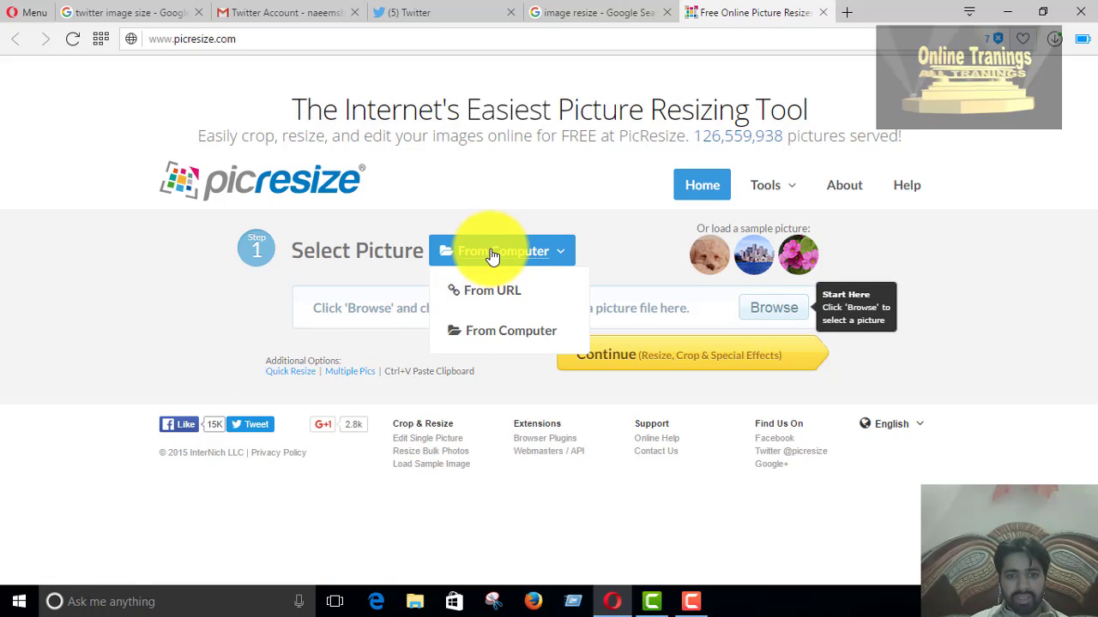
{"action": "left_click", "coordinate": [487, 331]}
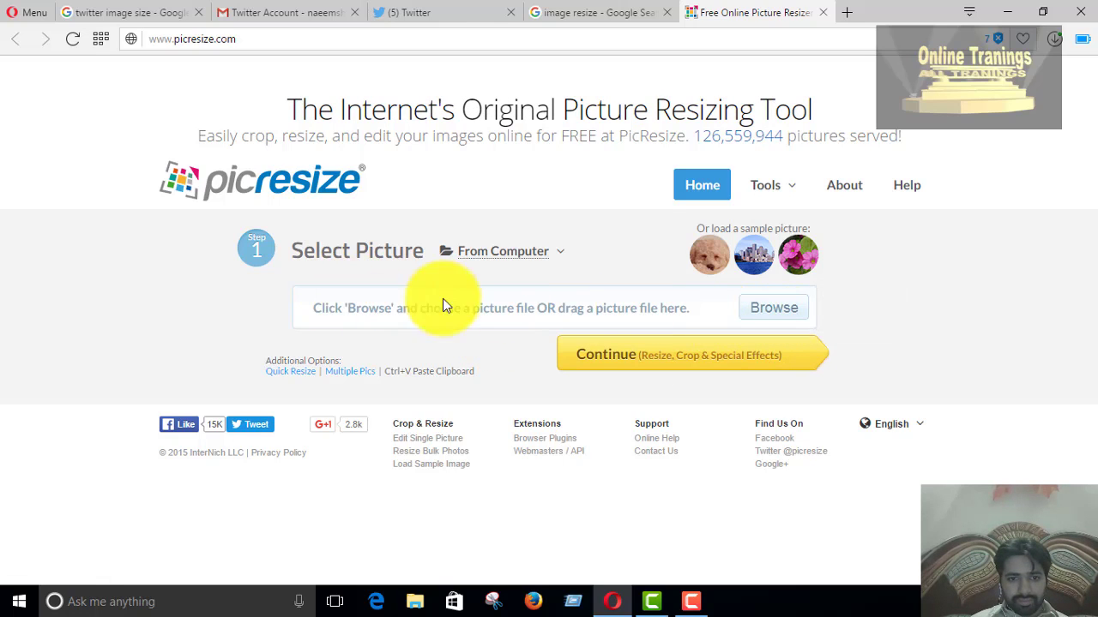
{"action": "left_click", "coordinate": [759, 311]}
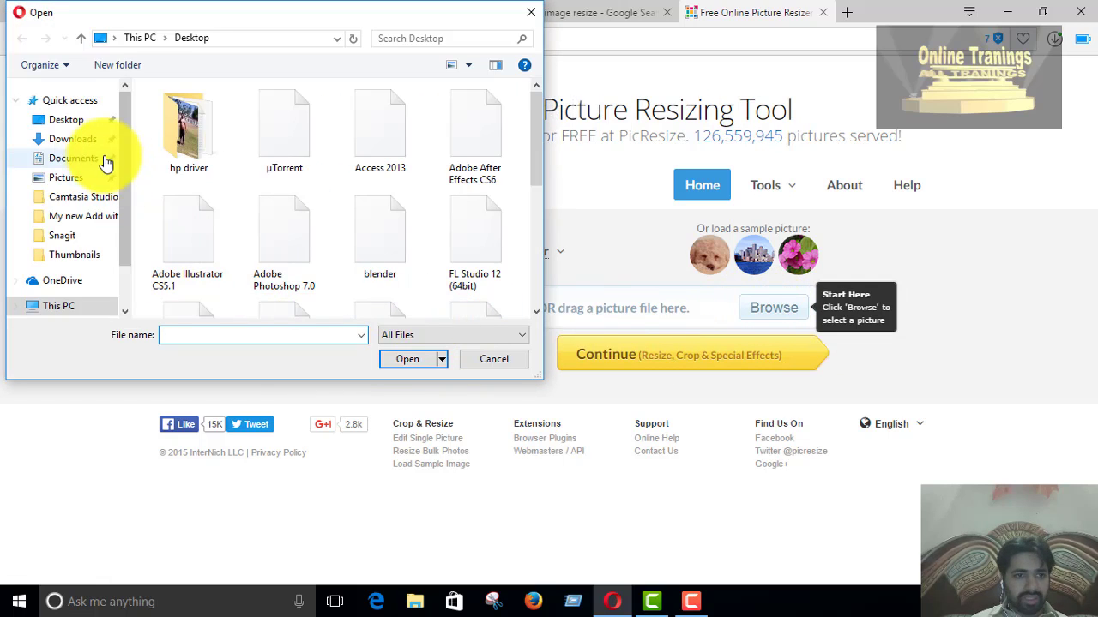
{"action": "left_click", "coordinate": [77, 120]}
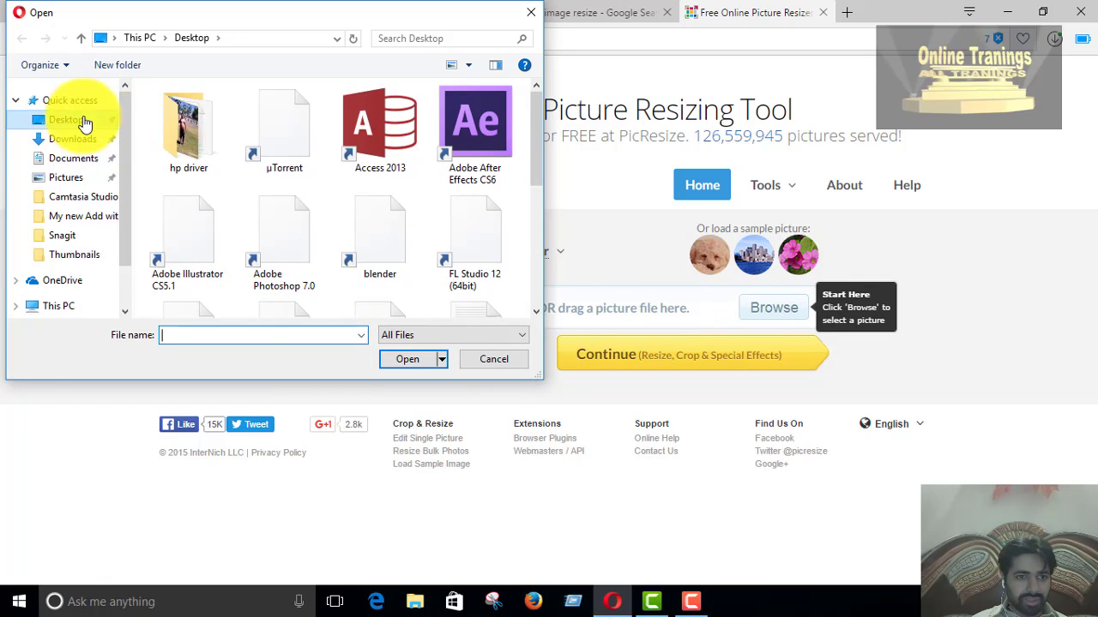
{"action": "left_click_drag", "start_coordinate": [538, 167], "coordinate": [546, 280]}
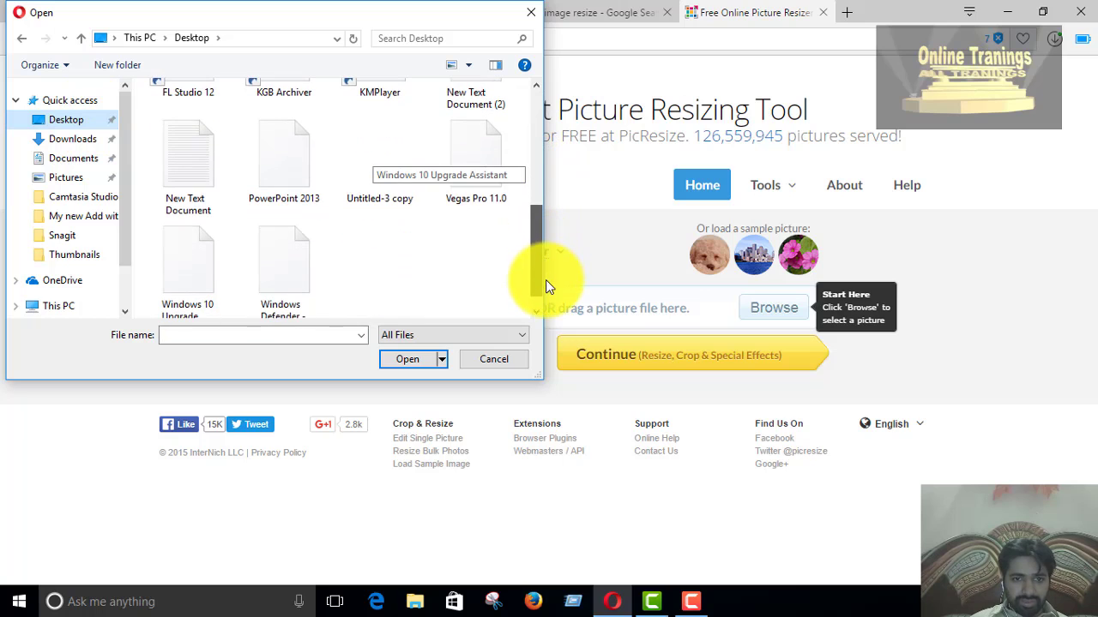
{"action": "left_click", "coordinate": [372, 174]}
{"action": "scroll", "coordinate": [412, 259], "scroll_direction": "up", "scroll_amount": 3}
{"action": "scroll", "coordinate": [412, 259], "scroll_direction": "down", "scroll_amount": 1}
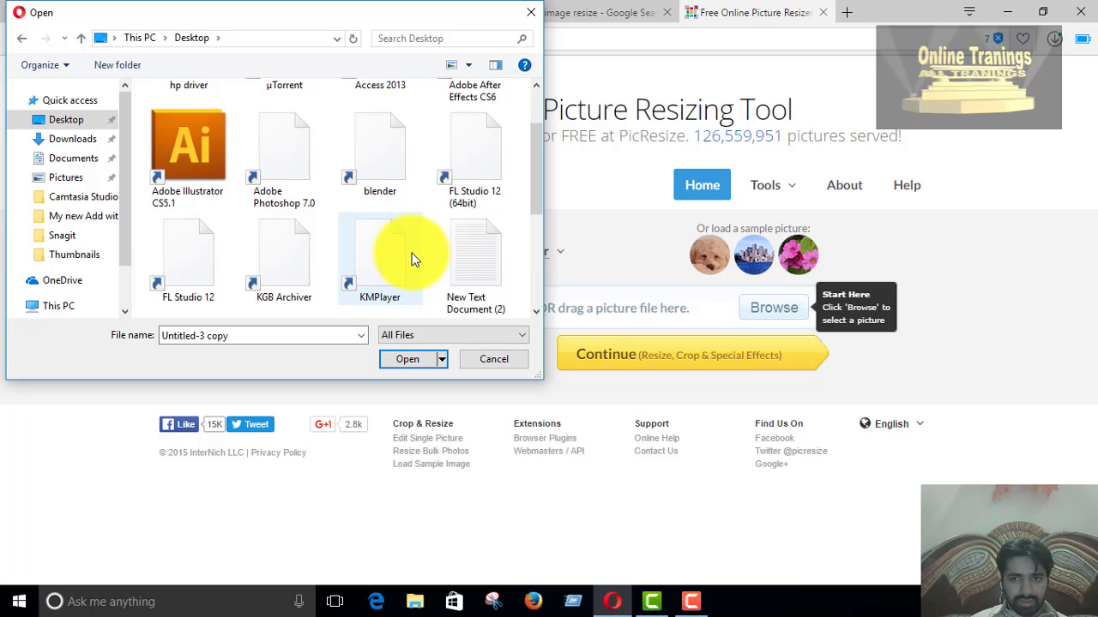
{"action": "scroll", "coordinate": [411, 259], "scroll_direction": "down", "scroll_amount": 1}
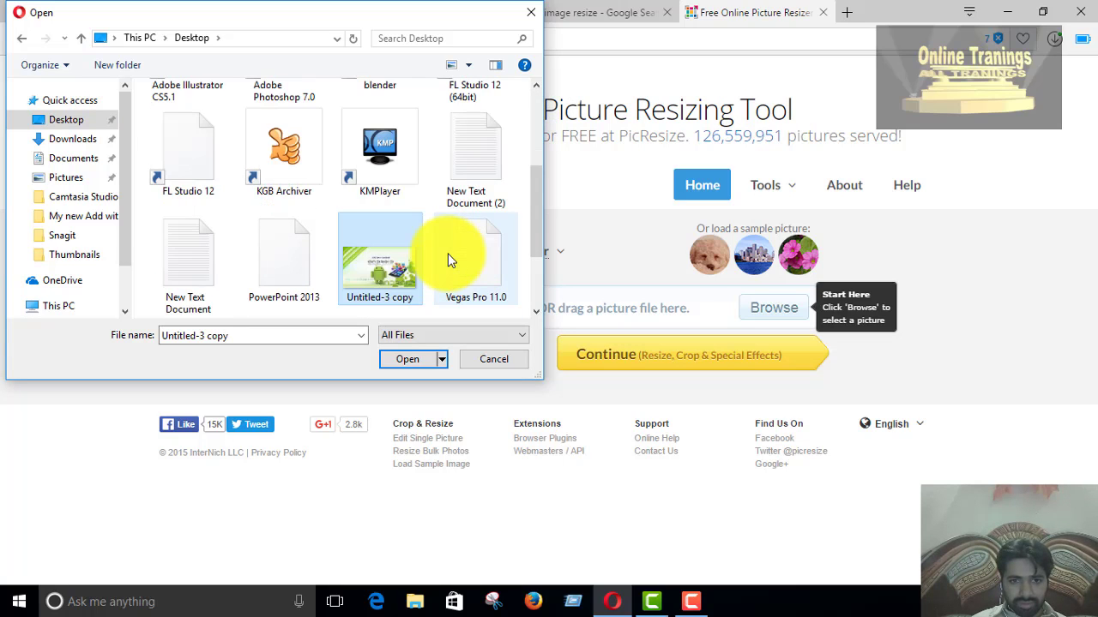
{"action": "left_click", "coordinate": [408, 361]}
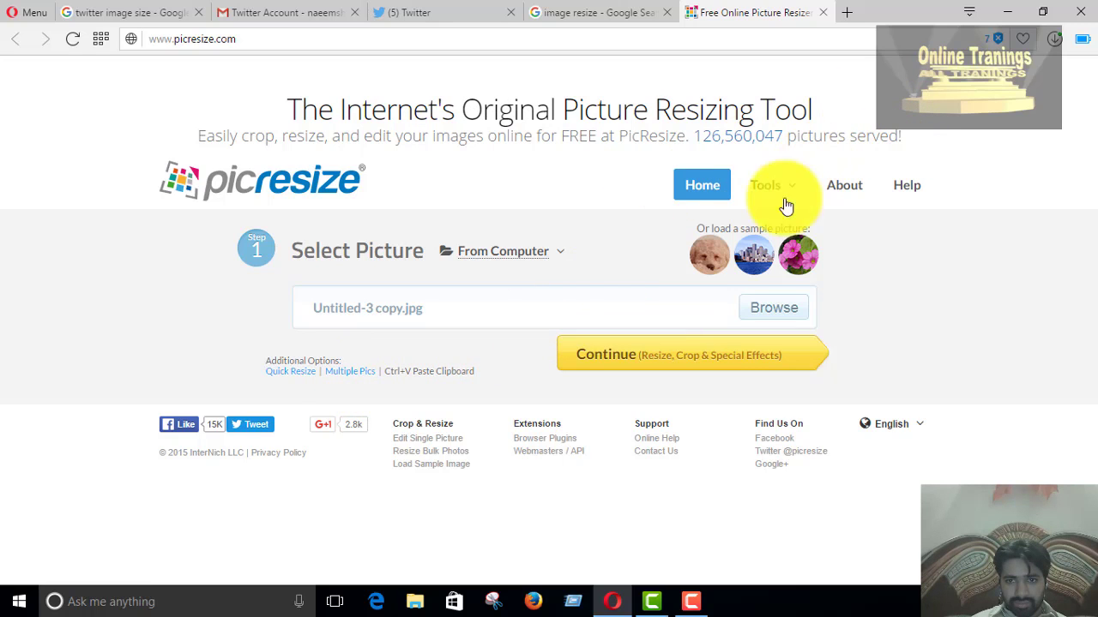
Continue with the selected picture to the editing page and go to its resize and save options.
{"action": "left_click", "coordinate": [654, 356]}
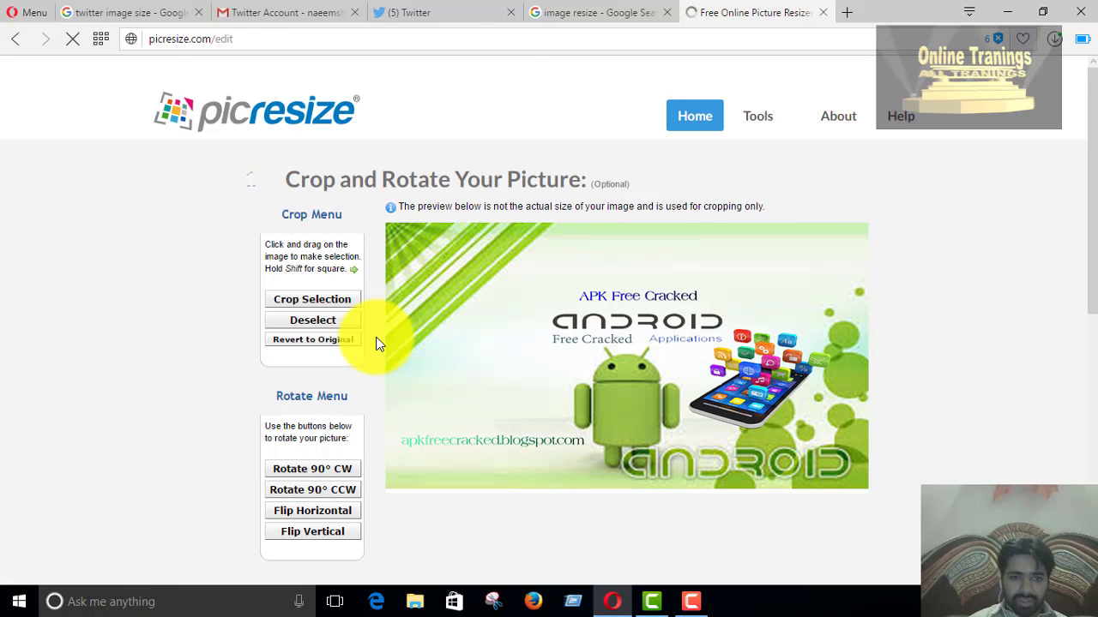
{"action": "scroll", "coordinate": [355, 353], "scroll_direction": "down", "scroll_amount": 1}
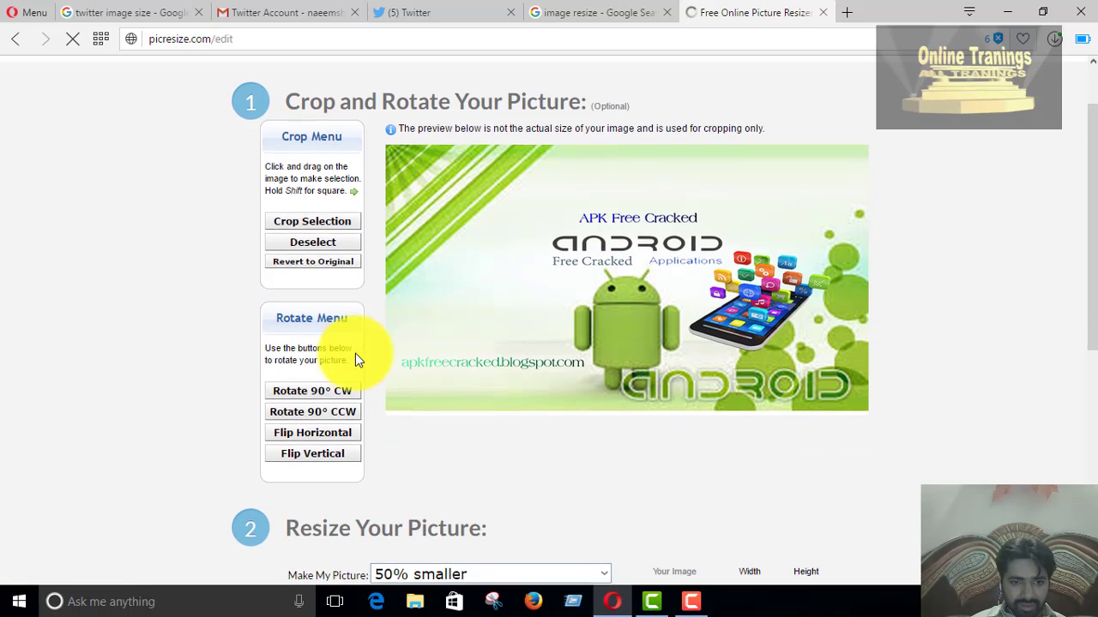
{"action": "scroll", "coordinate": [335, 456], "scroll_direction": "down", "scroll_amount": 3}
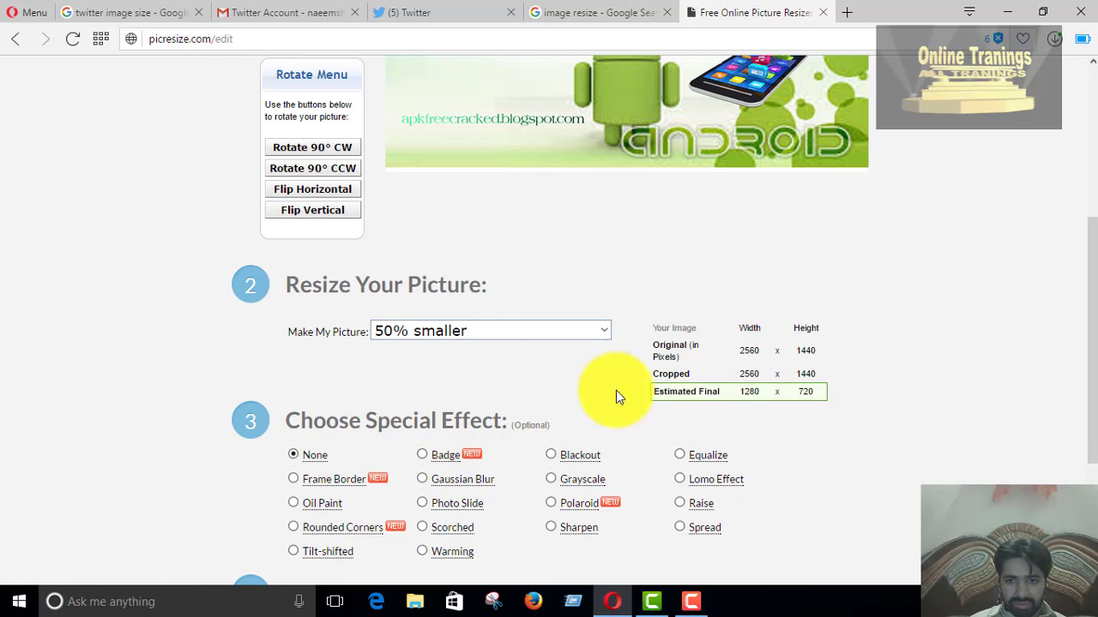
{"action": "scroll", "coordinate": [742, 374], "scroll_direction": "down", "scroll_amount": 1}
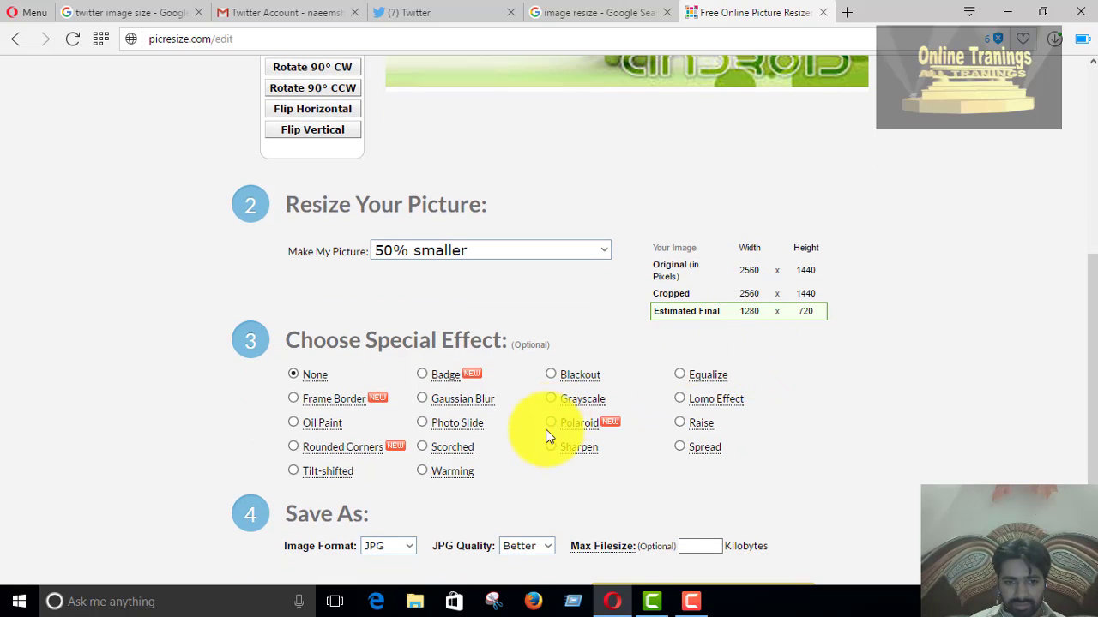
{"action": "scroll", "coordinate": [540, 442], "scroll_direction": "down", "scroll_amount": 1}
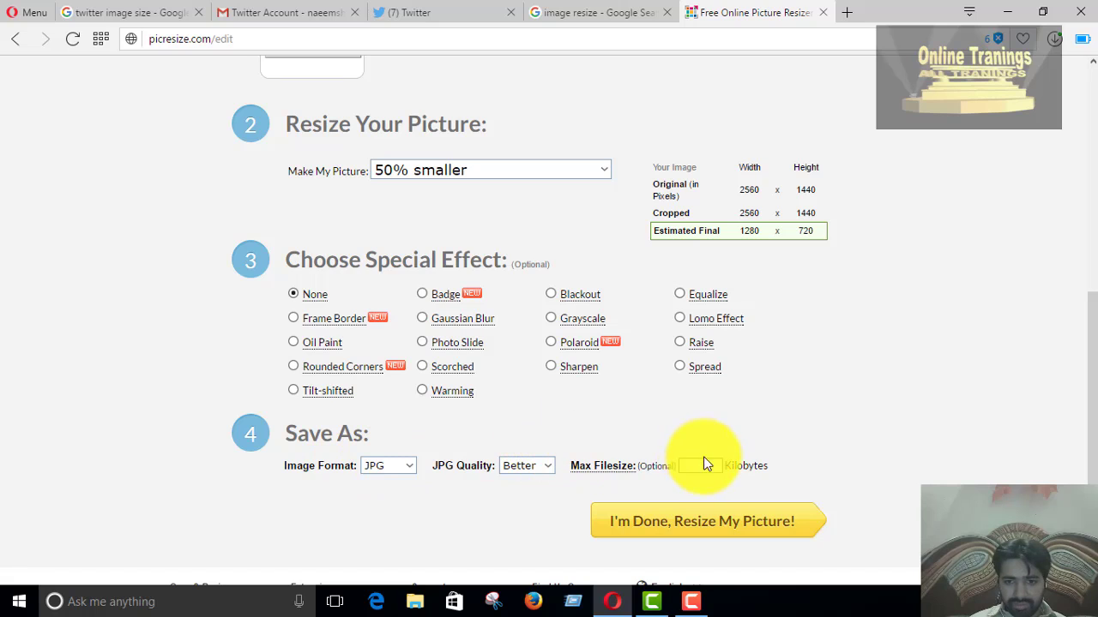
{"action": "left_click", "coordinate": [702, 466]}
{"action": "left_click", "coordinate": [546, 465]}
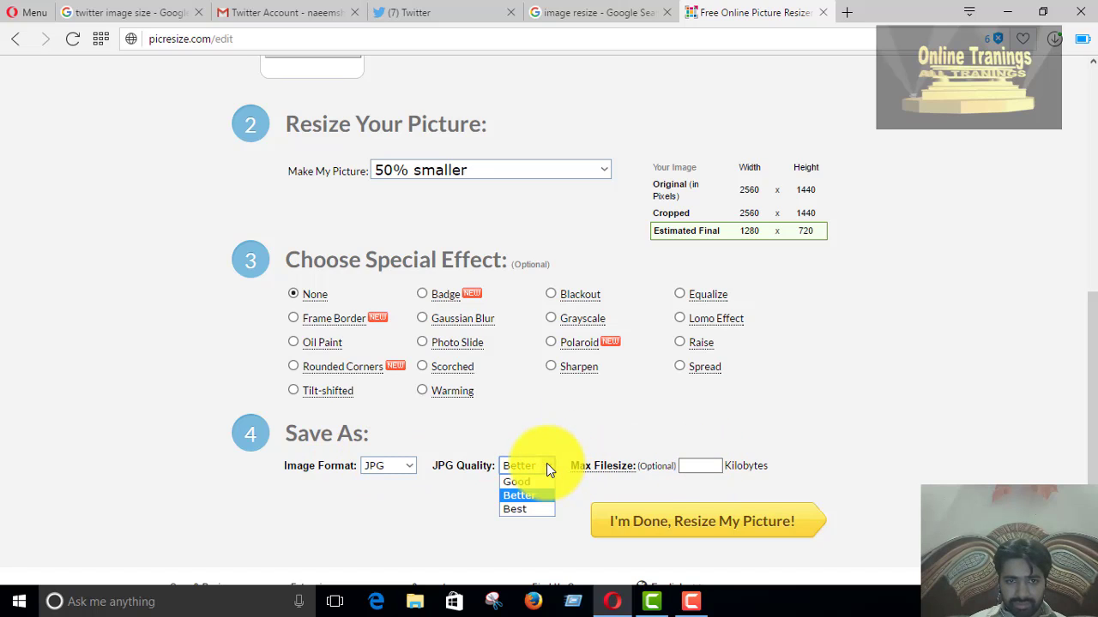
{"action": "scroll", "coordinate": [610, 421], "scroll_direction": "down", "scroll_amount": 1}
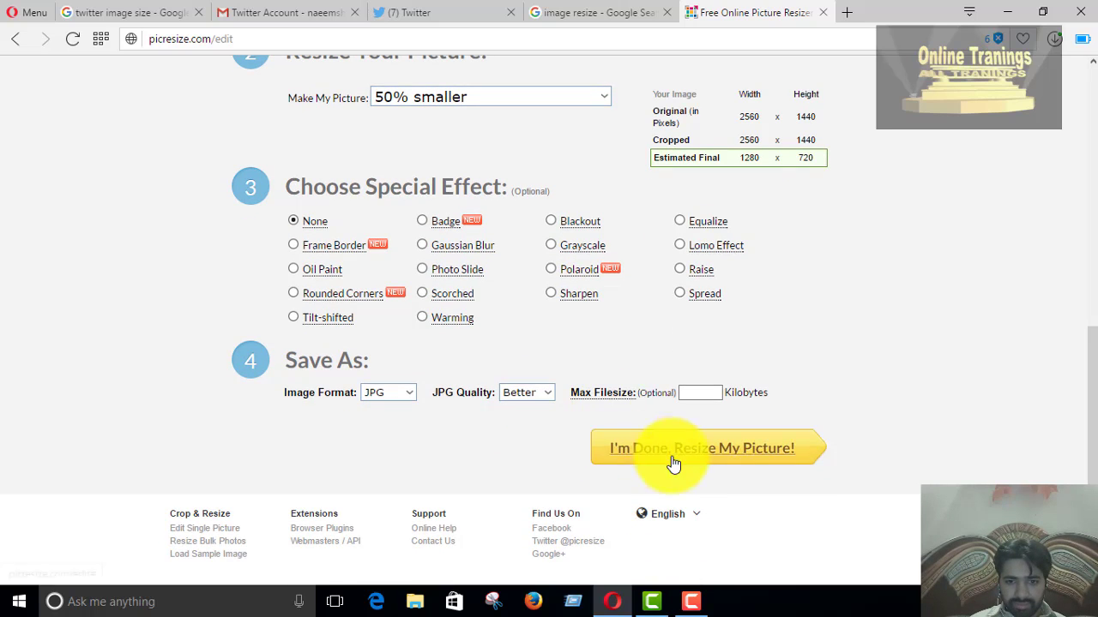
{"action": "scroll", "coordinate": [314, 368], "scroll_direction": "up", "scroll_amount": 3}
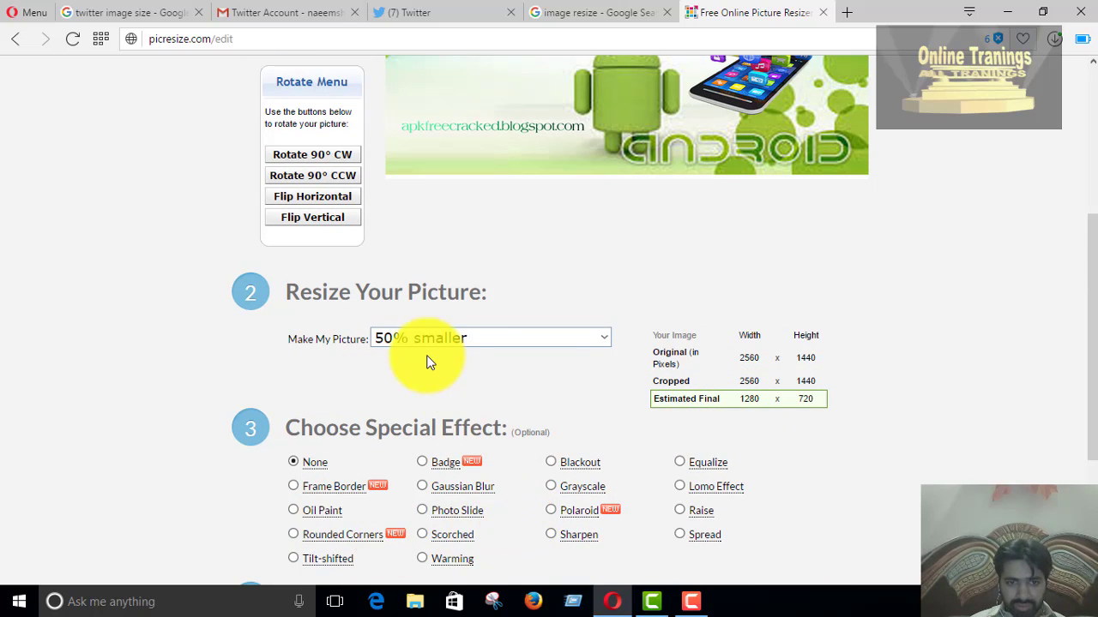
Set the picture to a custom size of 506 × 253 pixels, checking the dimensions in the Twitter image size search results.
{"action": "scroll", "coordinate": [526, 379], "scroll_direction": "up", "scroll_amount": 1}
{"action": "left_click", "coordinate": [572, 423]}
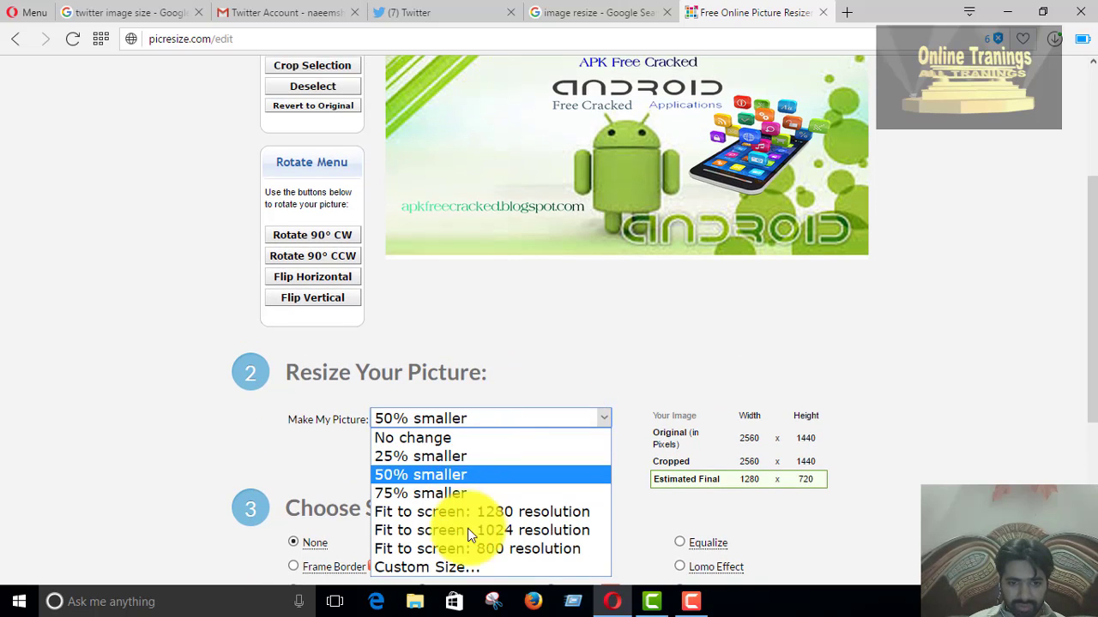
{"action": "left_click", "coordinate": [456, 566]}
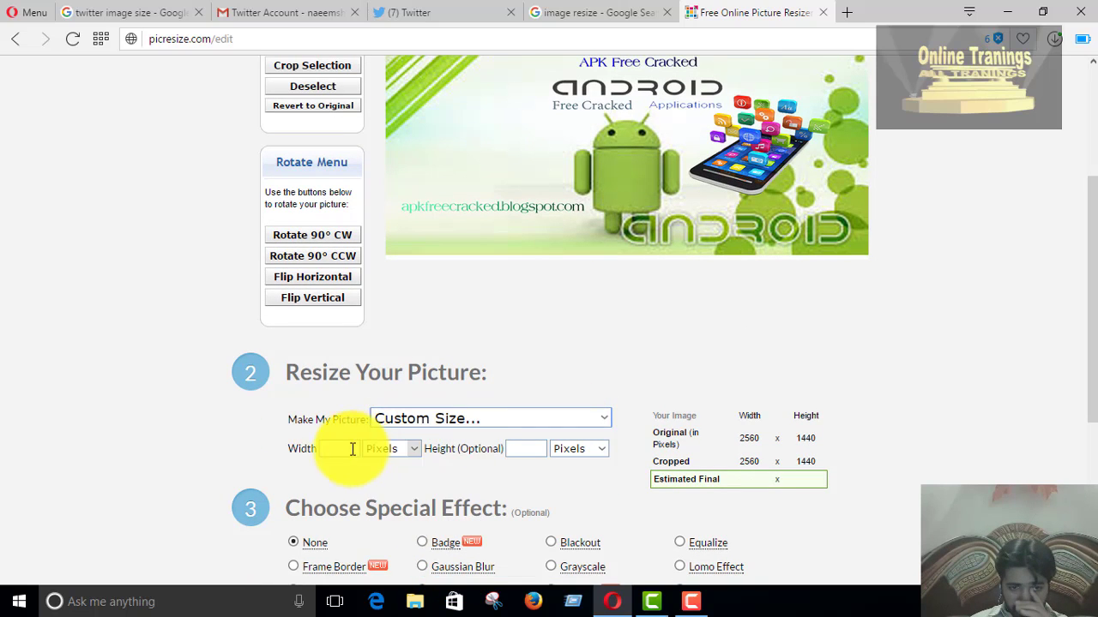
{"action": "left_click", "coordinate": [348, 452]}
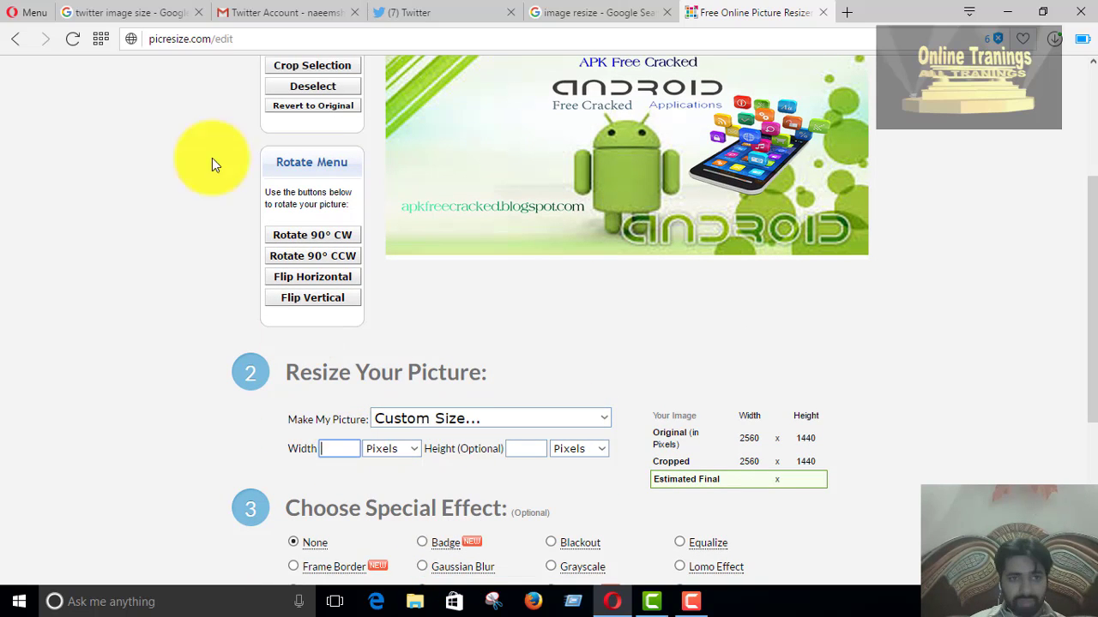
{"action": "left_click", "coordinate": [102, 7]}
{"action": "left_click", "coordinate": [381, 11]}
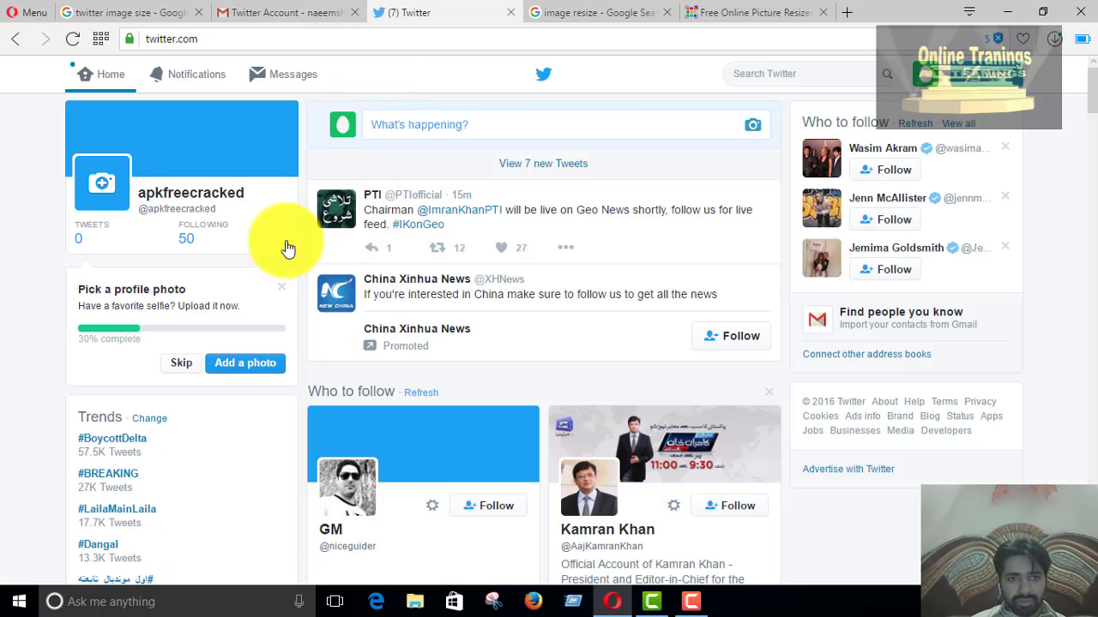
{"action": "left_click", "coordinate": [133, 10]}
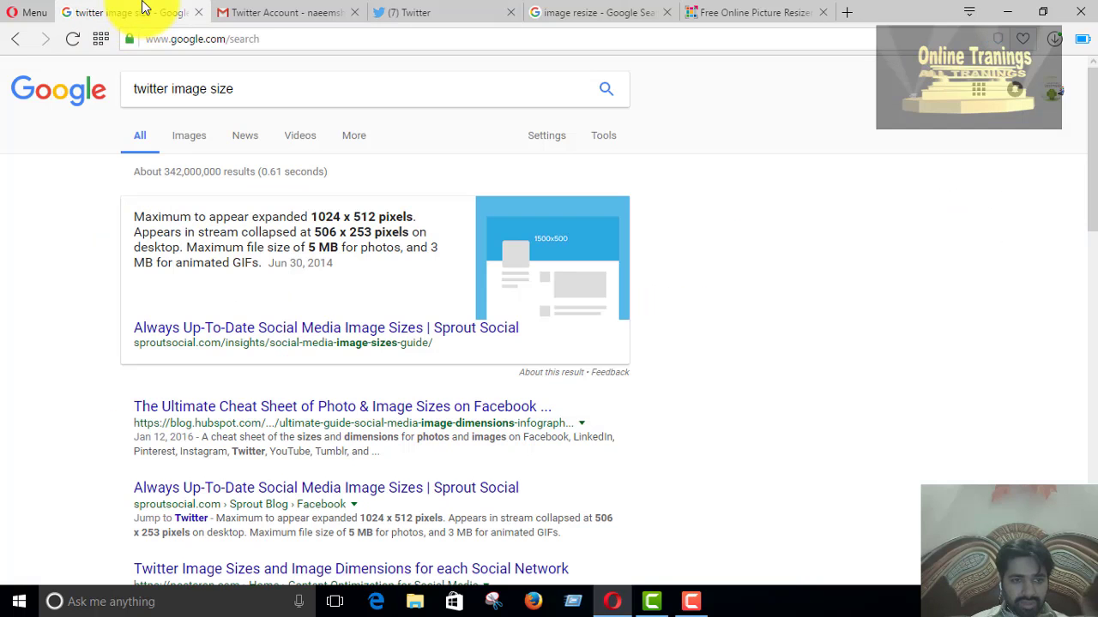
{"action": "left_click", "coordinate": [710, 12]}
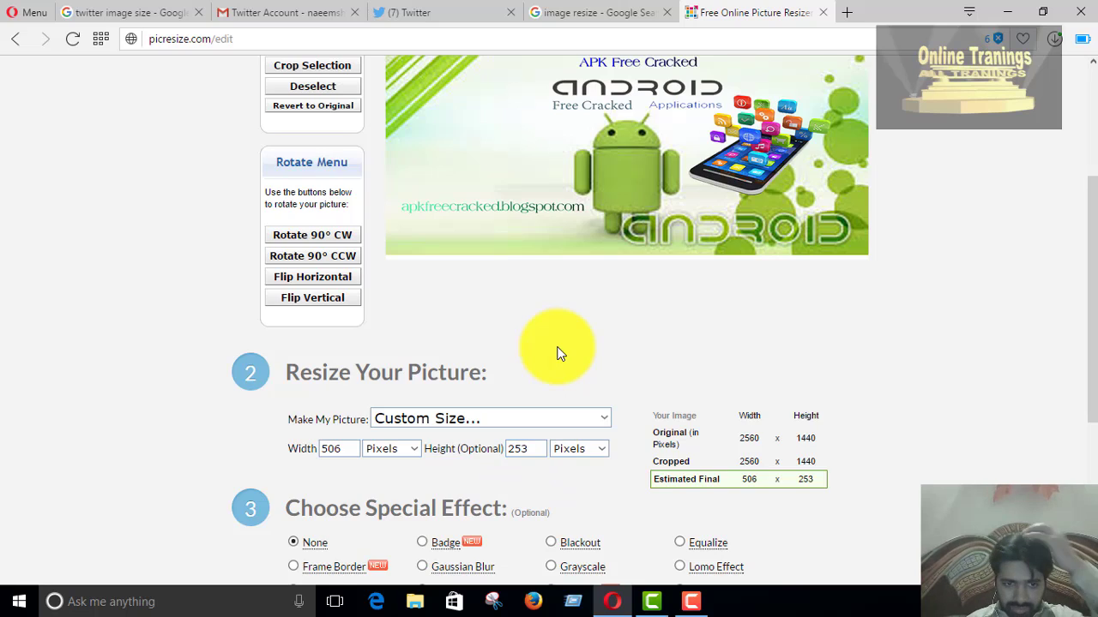
Resize the picture with the chosen settings, save the result to disk, and close the picresize.com tab.
{"action": "scroll", "coordinate": [557, 353], "scroll_direction": "down", "scroll_amount": 3}
{"action": "left_click", "coordinate": [663, 448]}
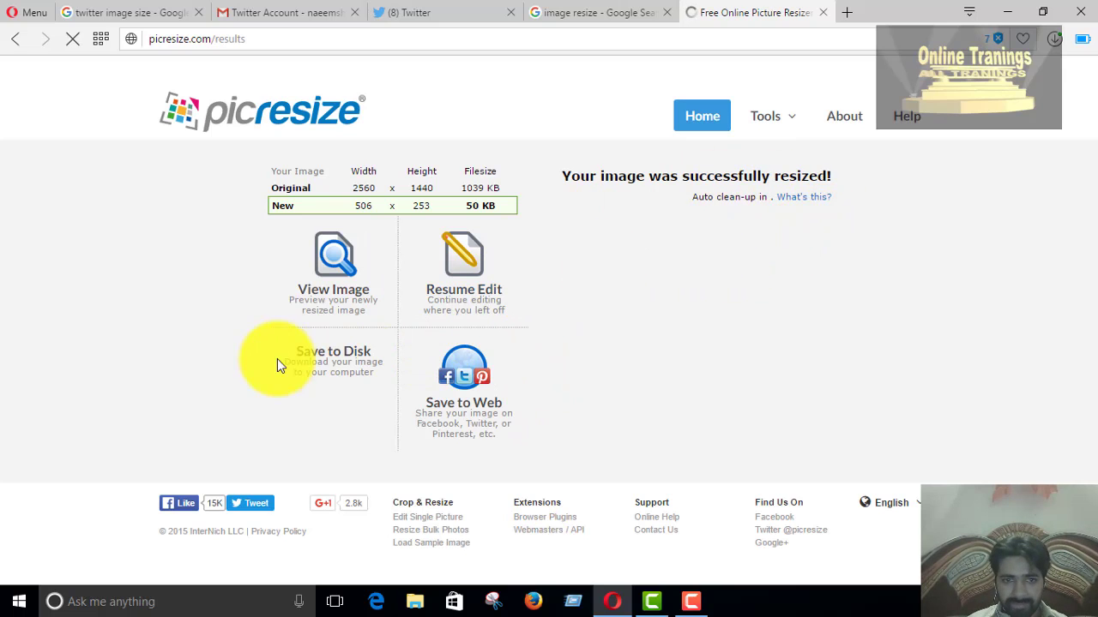
{"action": "left_click", "coordinate": [340, 410]}
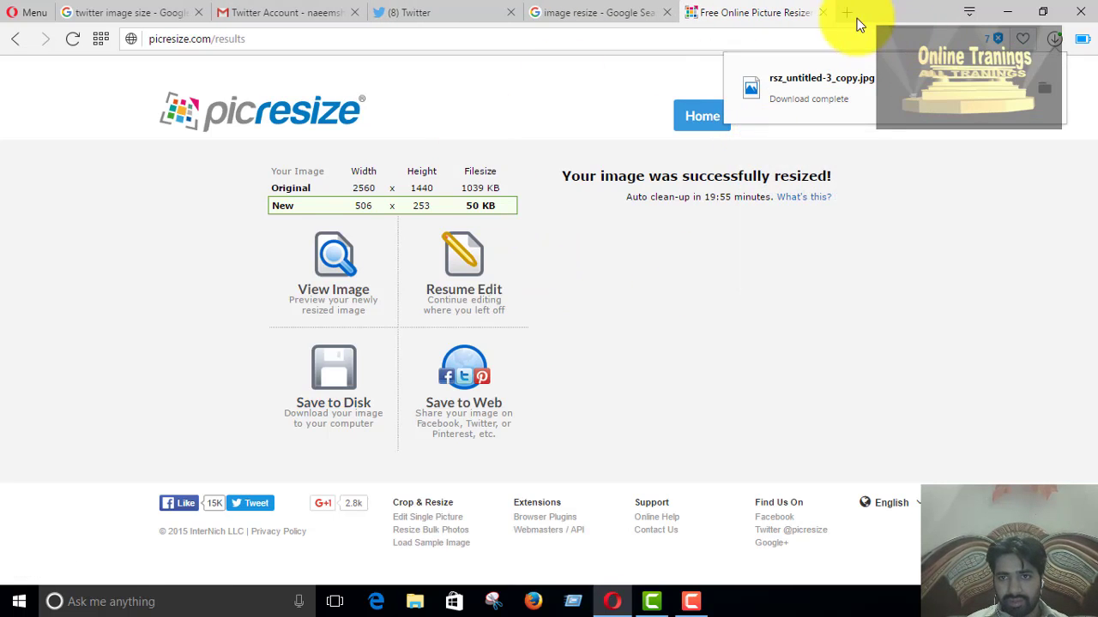
{"action": "left_click", "coordinate": [823, 12]}
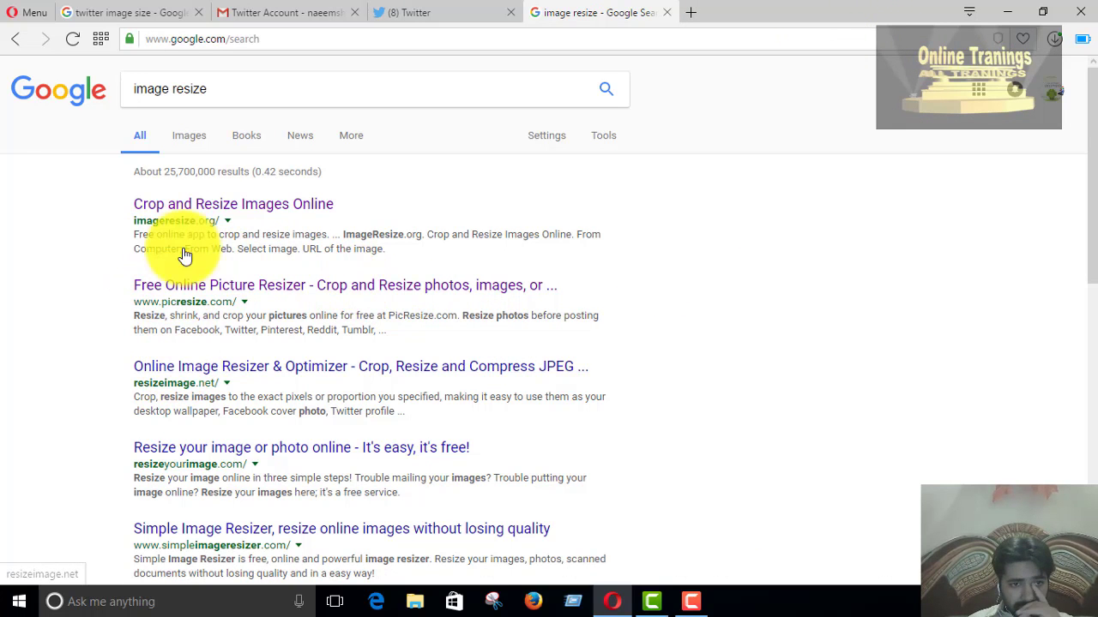
Open the resizeimage.net search result in a separate tab and switch to it.
{"action": "right_click", "coordinate": [217, 377]}
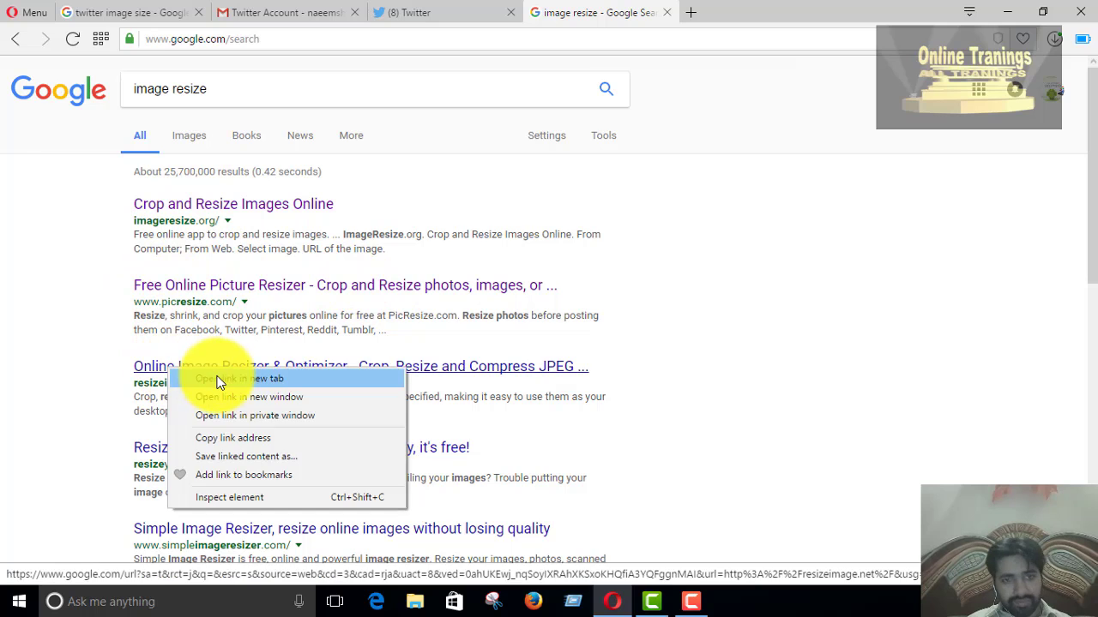
{"action": "left_click", "coordinate": [240, 382]}
{"action": "left_click", "coordinate": [733, 12]}
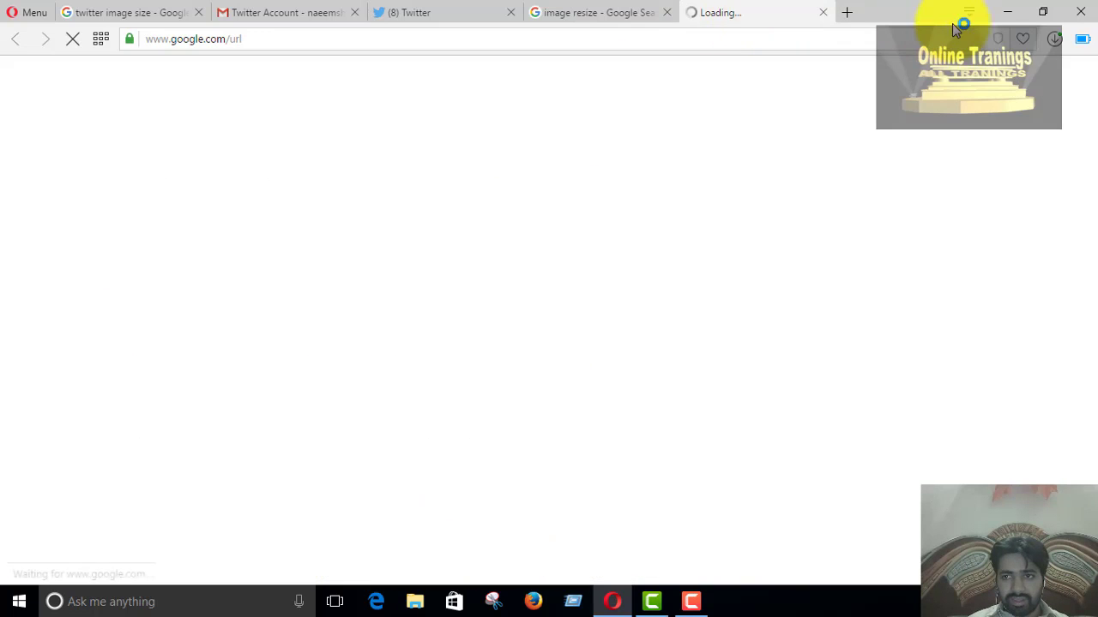
Show the downloaded rsz_untitled-3_copy.jpg in its Downloads folder and open it in Photos.
{"action": "left_click", "coordinate": [1054, 39]}
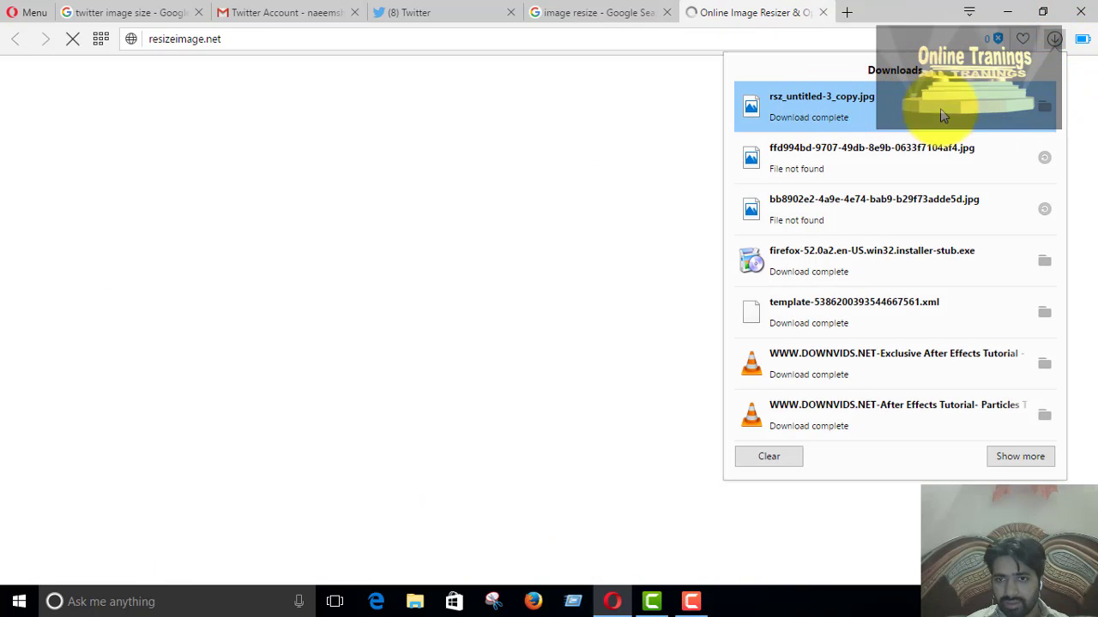
{"action": "left_click", "coordinate": [1045, 106]}
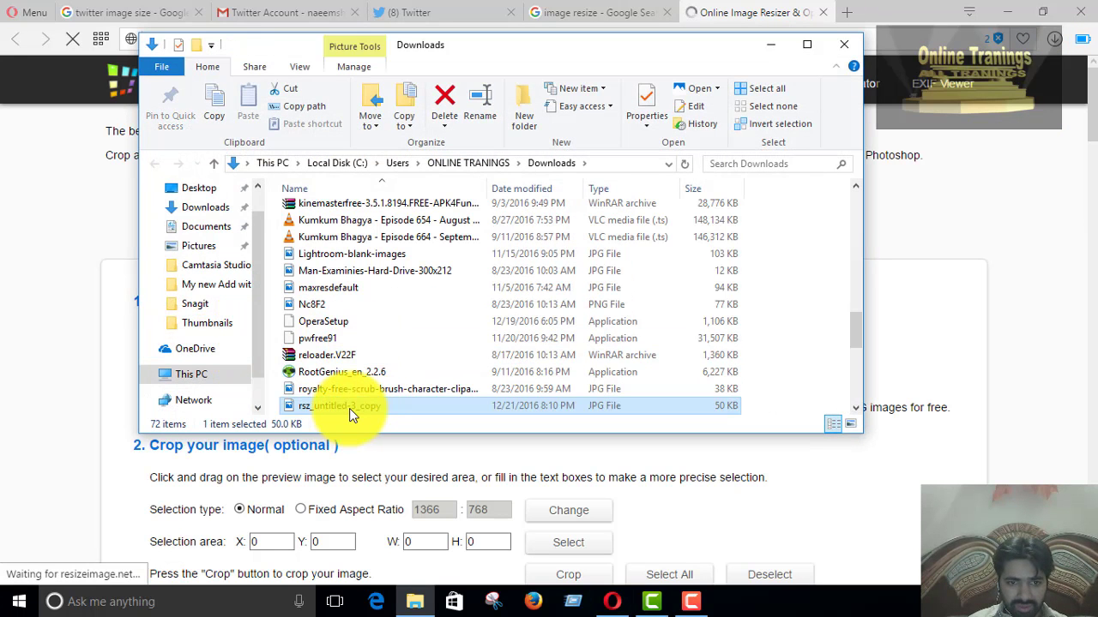
{"action": "double_click", "coordinate": [356, 404]}
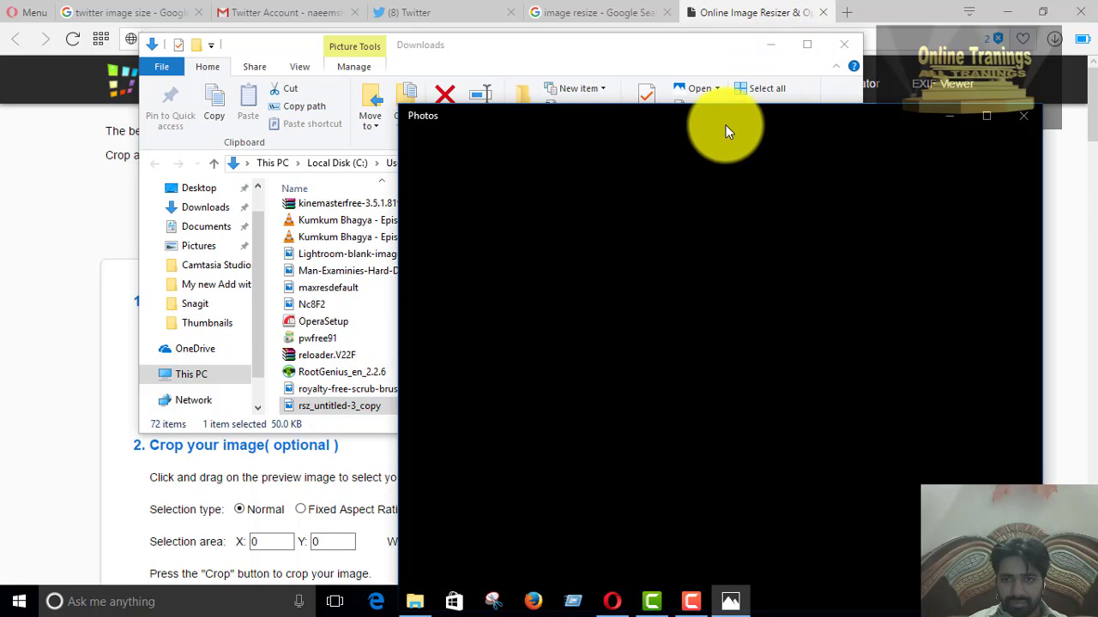
Minimize the browser and Downloads windows, move the Photos window to view the resized picture, and close it.
{"action": "left_click", "coordinate": [1019, 14]}
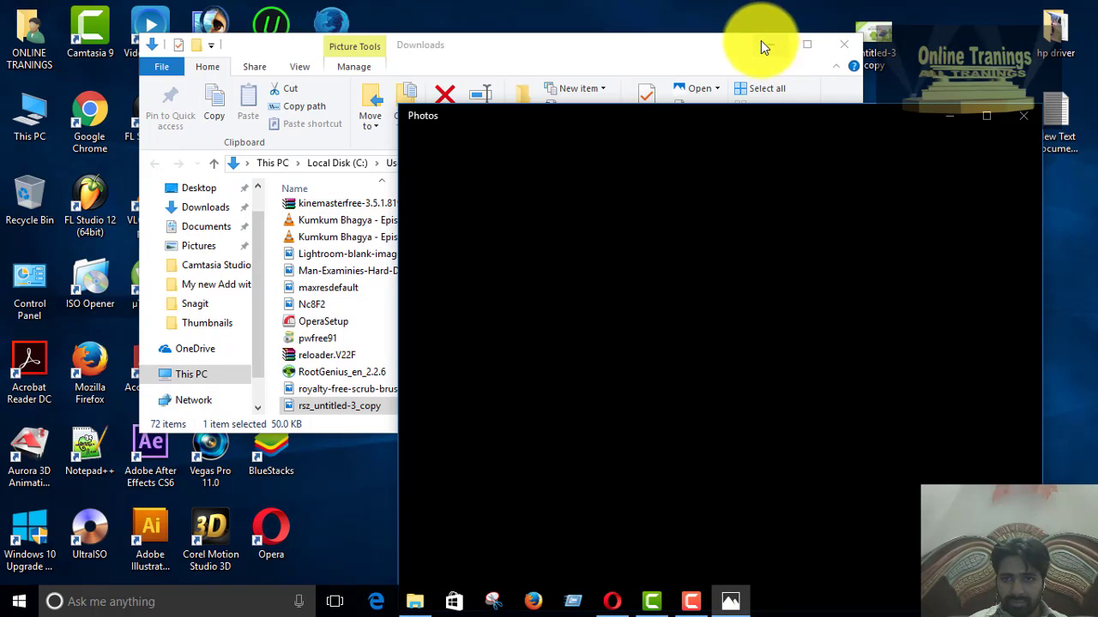
{"action": "left_click", "coordinate": [761, 40]}
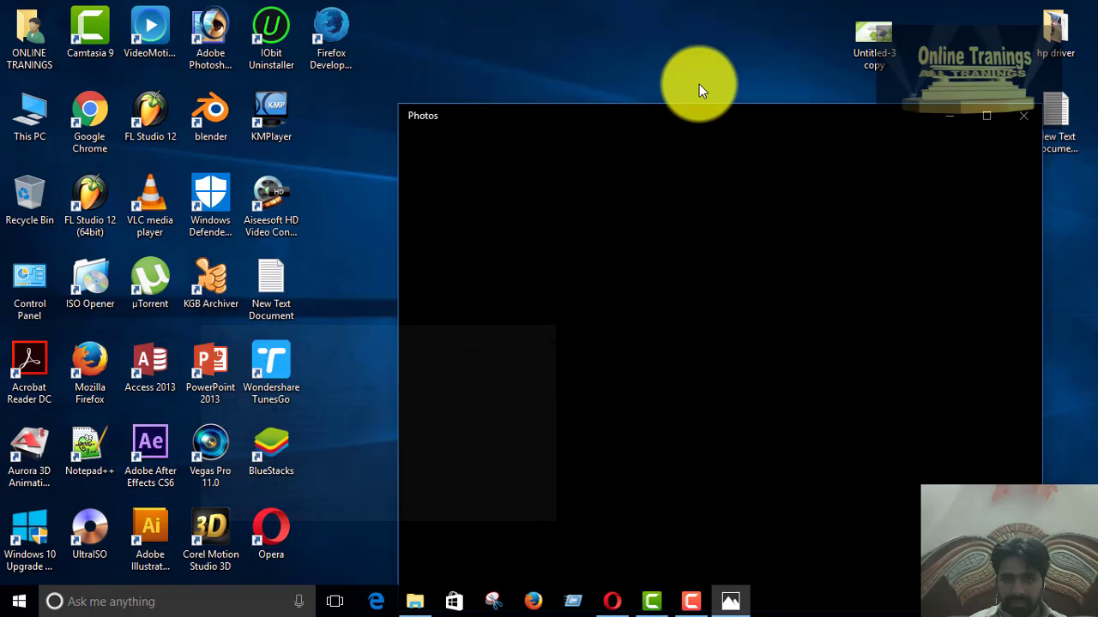
{"action": "left_click_drag", "start_coordinate": [703, 118], "coordinate": [473, 34]}
{"action": "left_click", "coordinate": [869, 39]}
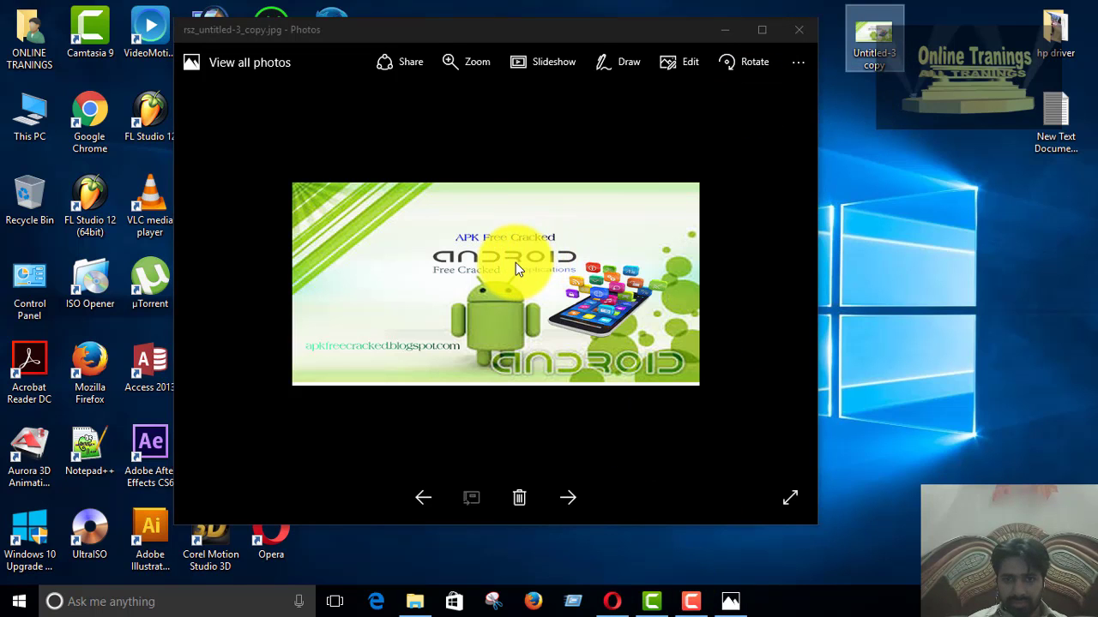
{"action": "left_click", "coordinate": [795, 31]}
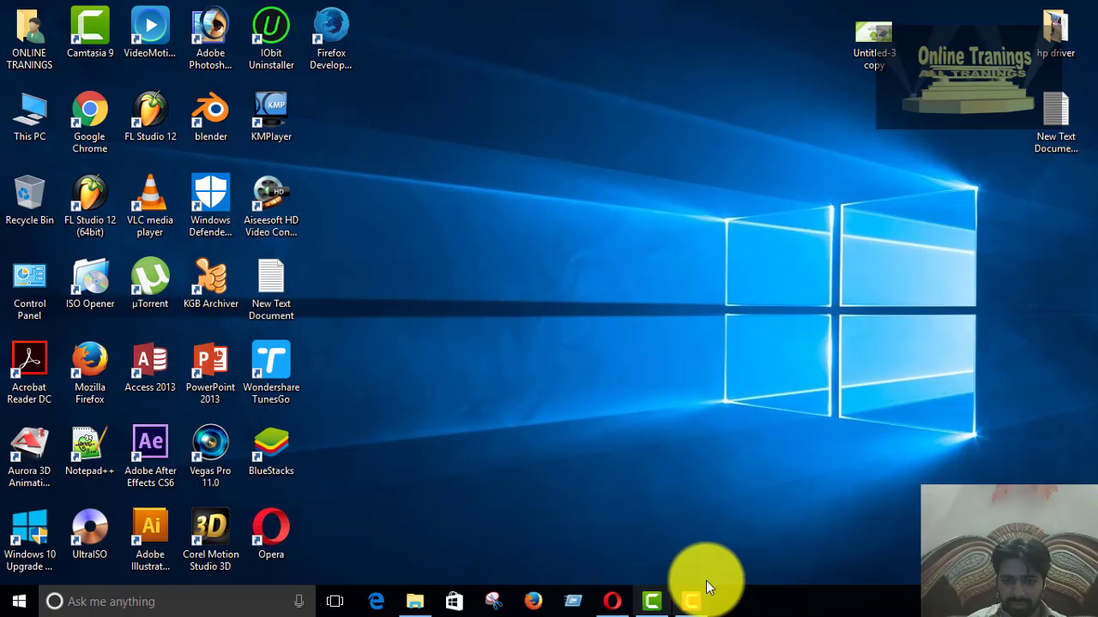
Open the original Untitled-3 copy picture from the desktop for comparison, and return to the Opera browser.
{"action": "double_click", "coordinate": [874, 43]}
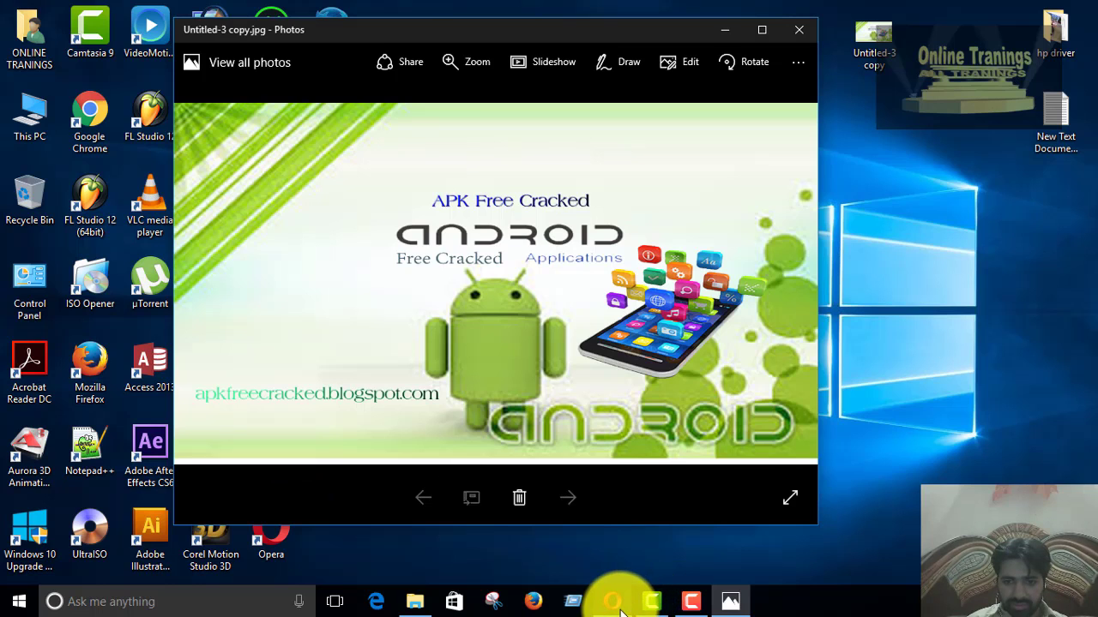
{"action": "left_click", "coordinate": [415, 601]}
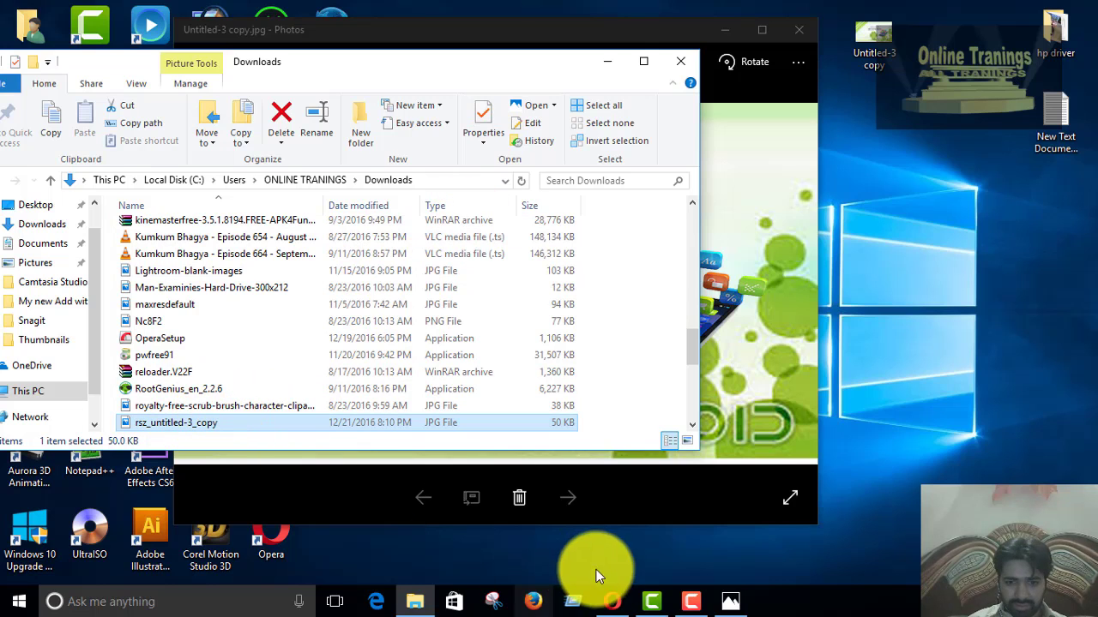
{"action": "left_click", "coordinate": [611, 600]}
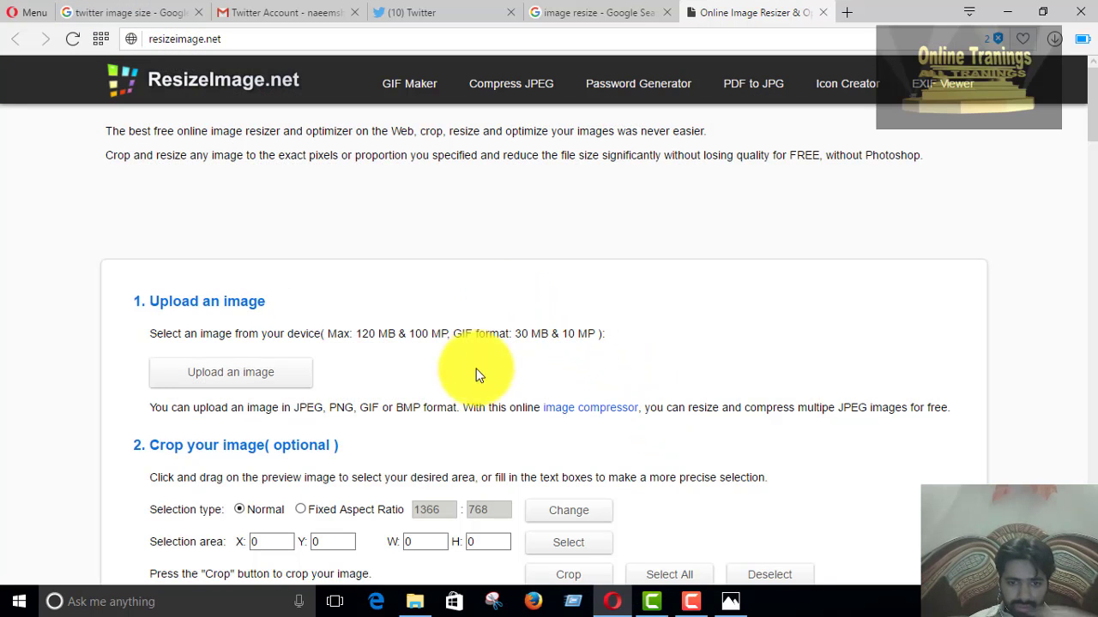
Examine the crop, resize, format and optimization options on ResizeImage.net, and close its tab.
{"action": "left_click", "coordinate": [286, 542]}
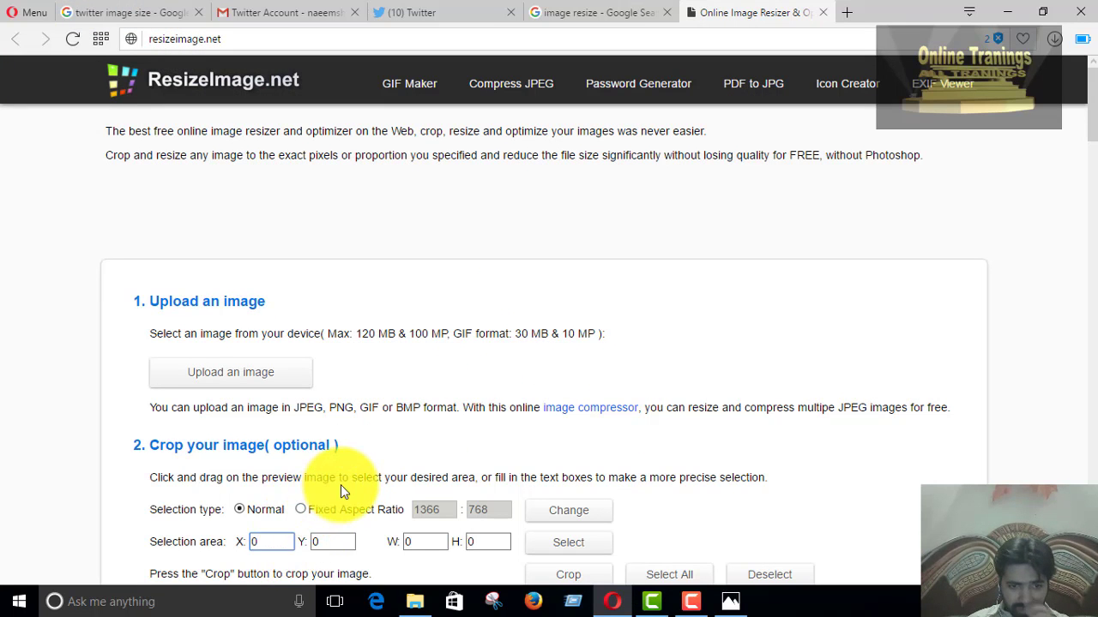
{"action": "scroll", "coordinate": [309, 463], "scroll_direction": "down", "scroll_amount": 3}
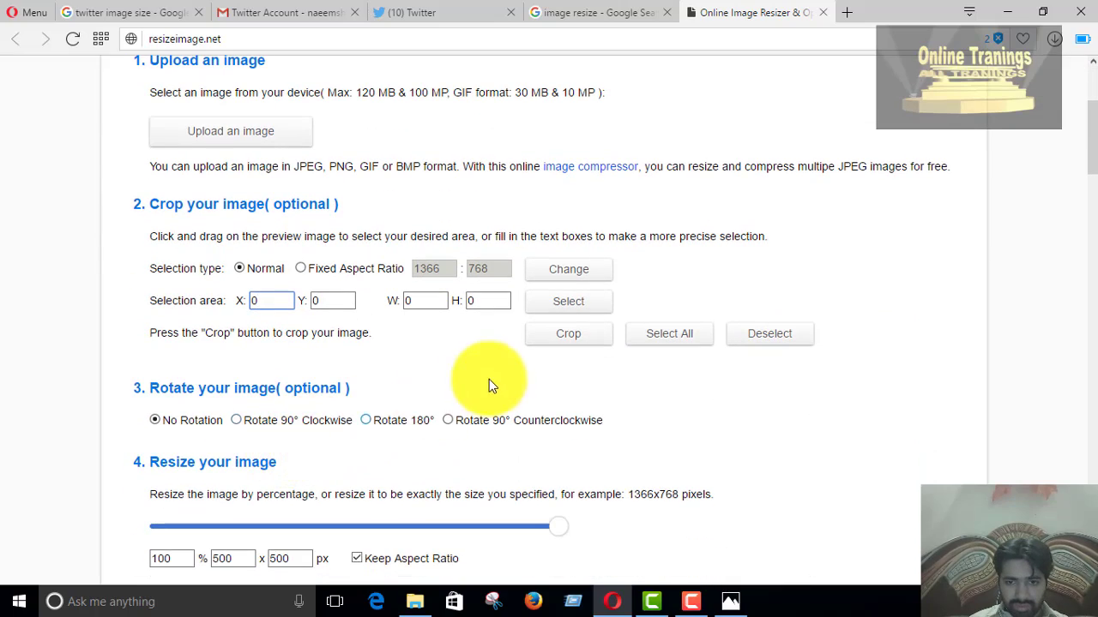
{"action": "scroll", "coordinate": [257, 403], "scroll_direction": "down", "scroll_amount": 3}
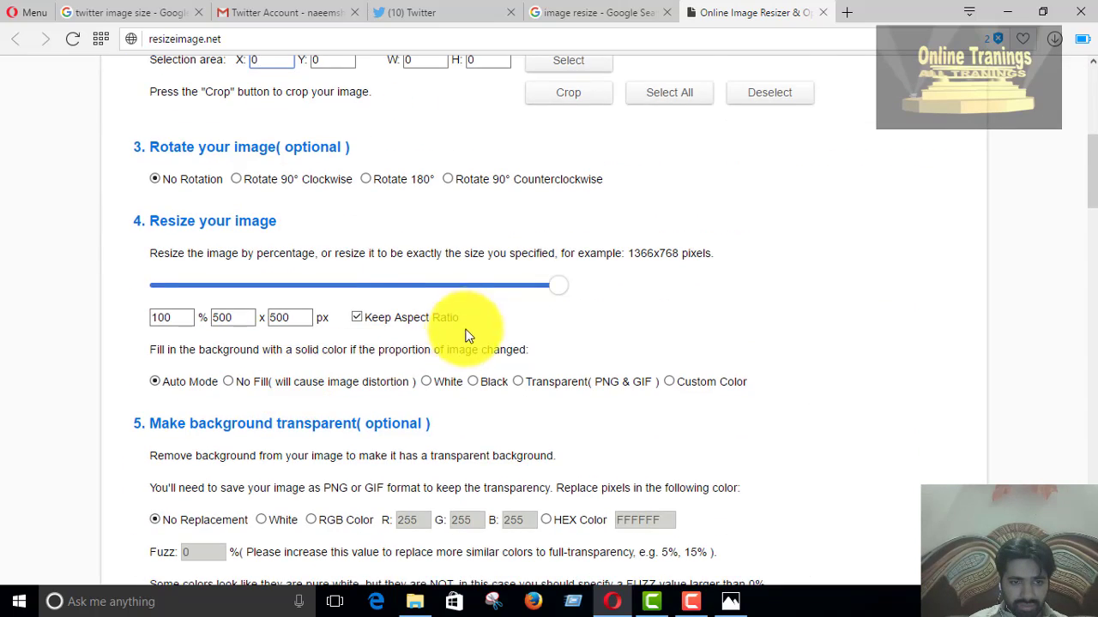
{"action": "scroll", "coordinate": [463, 343], "scroll_direction": "down", "scroll_amount": 2}
{"action": "scroll", "coordinate": [386, 390], "scroll_direction": "down", "scroll_amount": 4}
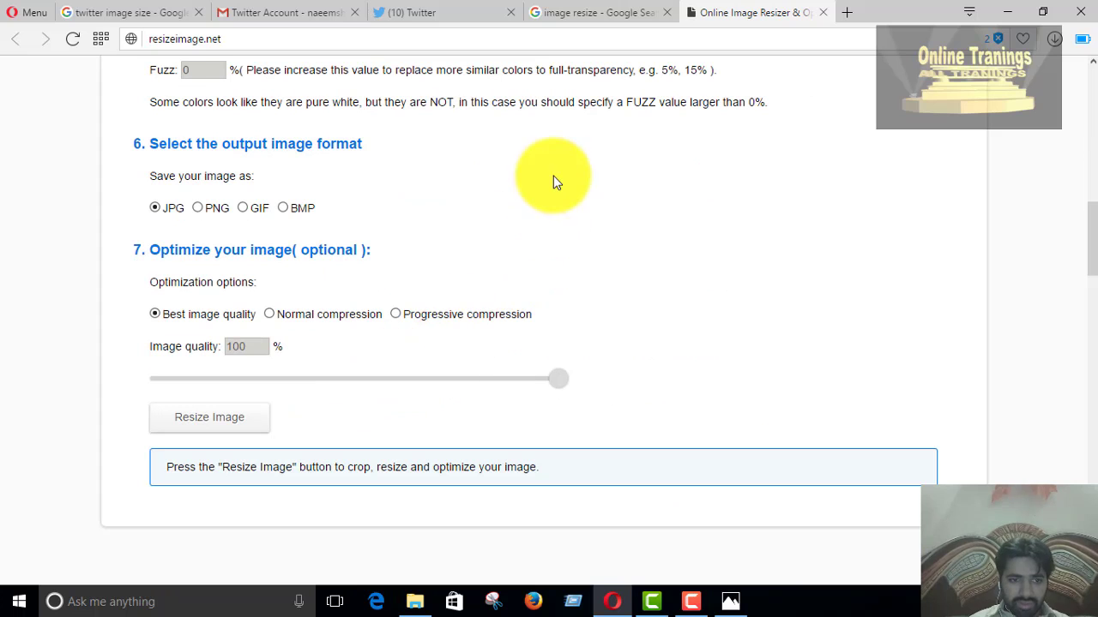
{"action": "left_click", "coordinate": [822, 12]}
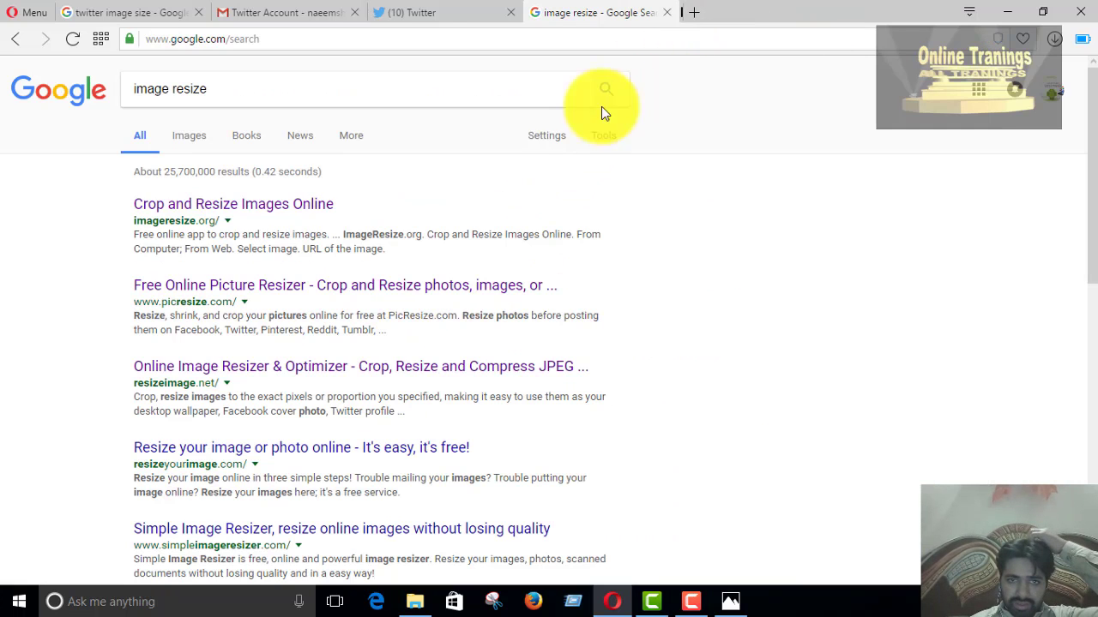
Open the imageresize.org search result in a separate tab and switch to it.
{"action": "right_click", "coordinate": [208, 216]}
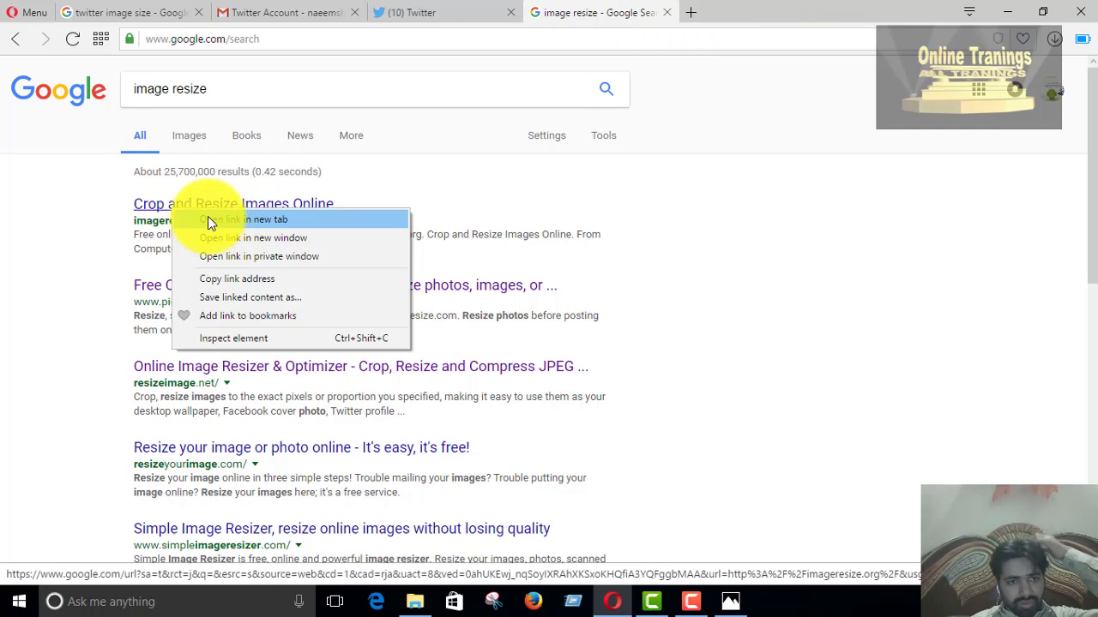
{"action": "left_click", "coordinate": [214, 220]}
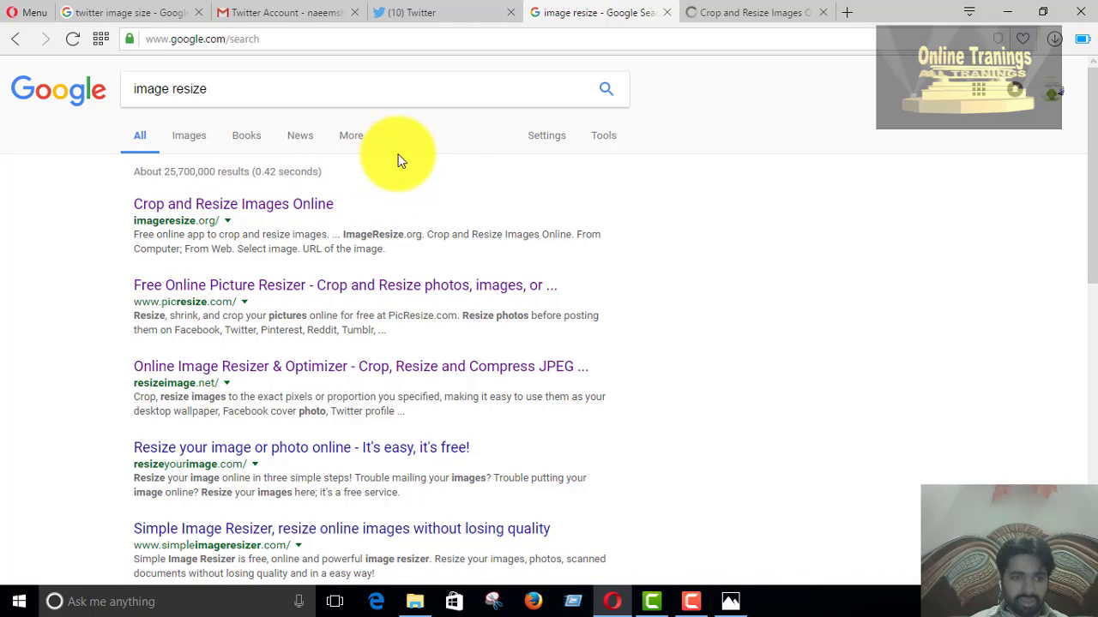
{"action": "left_click", "coordinate": [737, 12]}
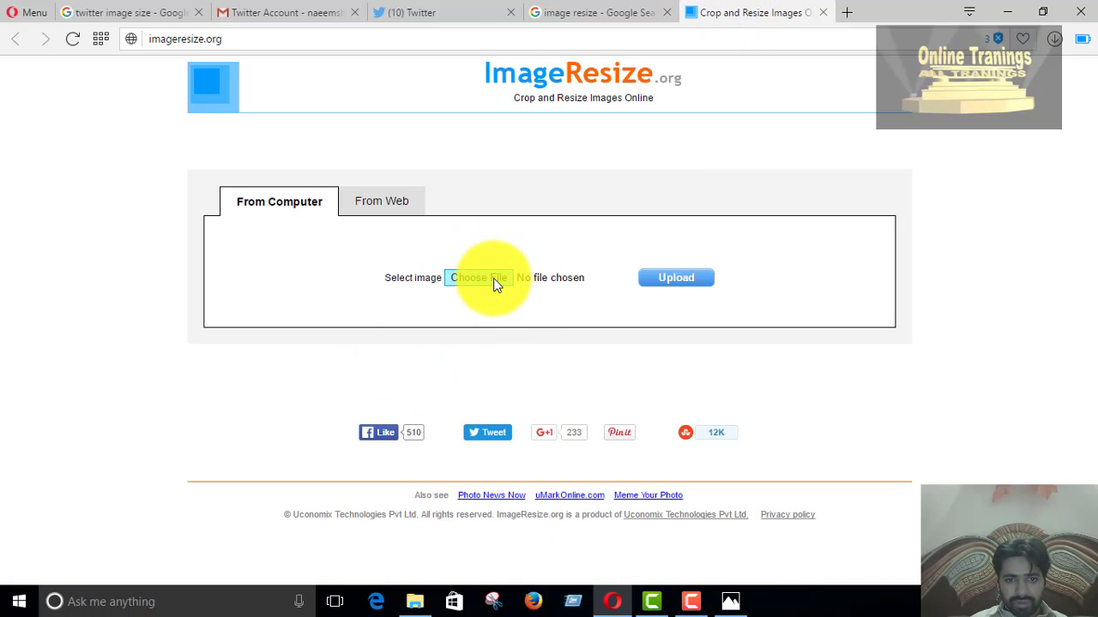
Choose the picture Untitled-3 copy from the computer's Desktop folder and upload it to ImageResize.org.
{"action": "left_click", "coordinate": [493, 279]}
{"action": "left_click", "coordinate": [300, 158]}
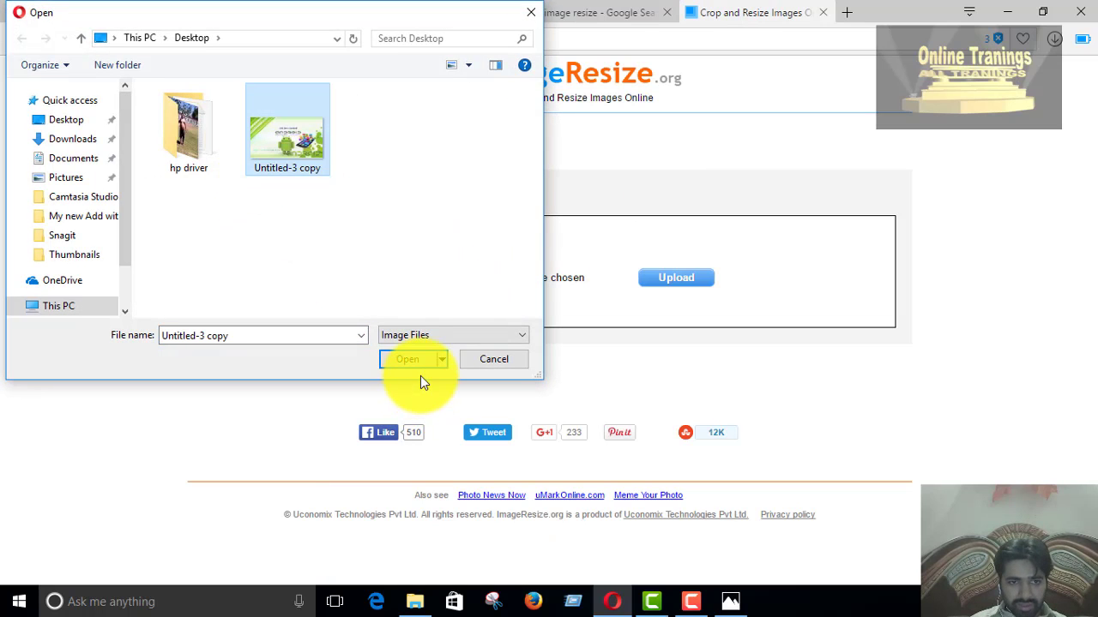
{"action": "left_click", "coordinate": [422, 361]}
{"action": "left_click", "coordinate": [677, 274]}
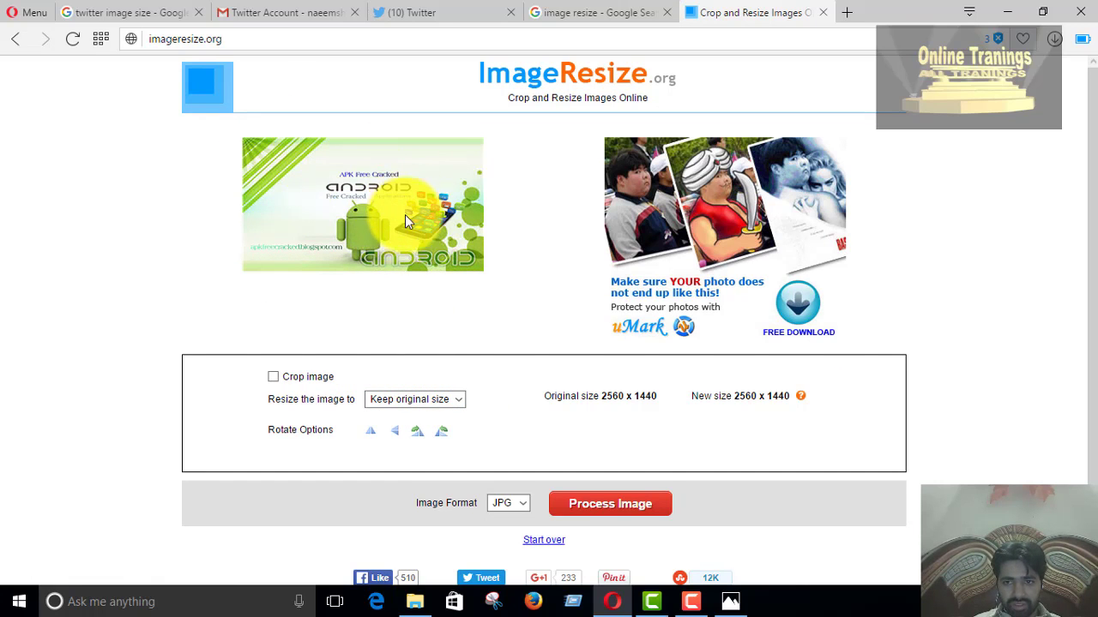
Choose Custom size for resizing the image and check the Twitter image size search results for the recommended dimensions.
{"action": "scroll", "coordinate": [406, 221], "scroll_direction": "down", "scroll_amount": 1}
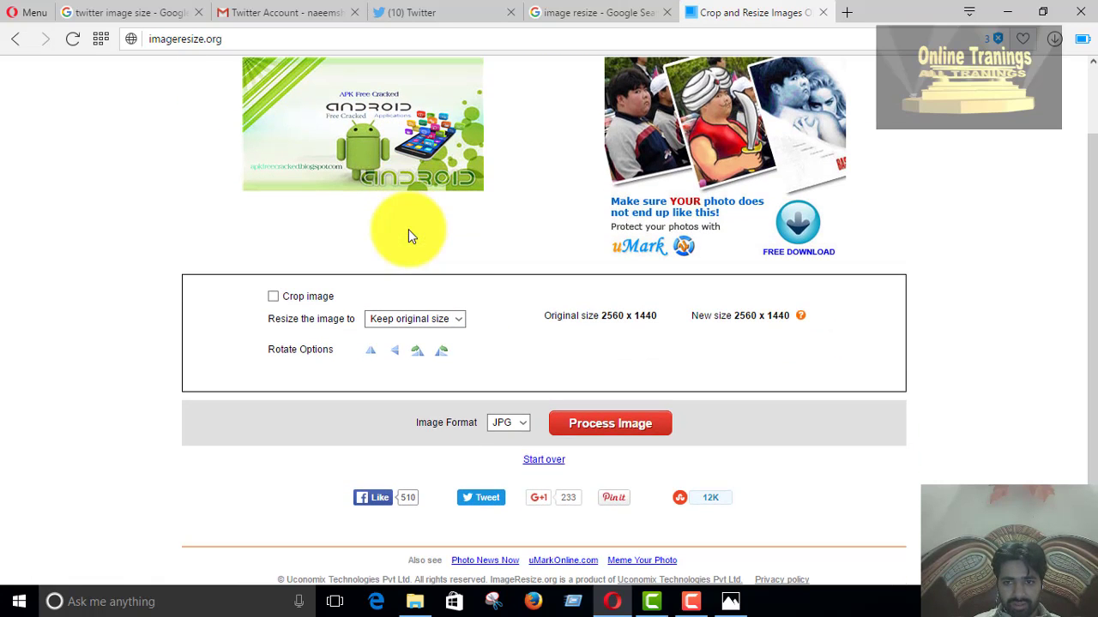
{"action": "left_click", "coordinate": [459, 319]}
{"action": "left_click", "coordinate": [420, 384]}
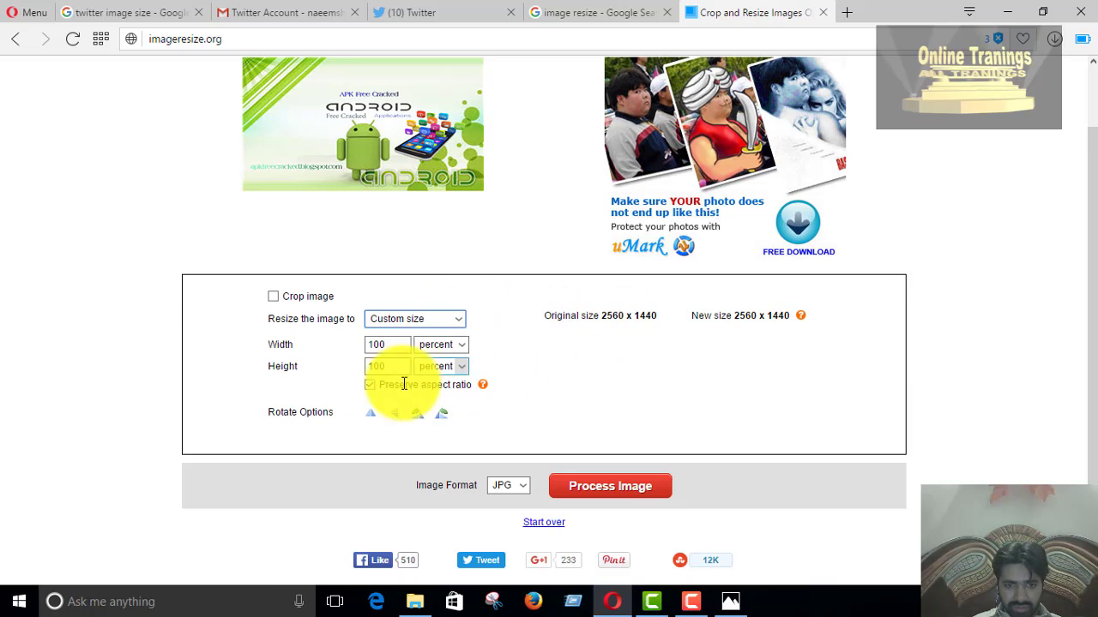
{"action": "left_click", "coordinate": [162, 11]}
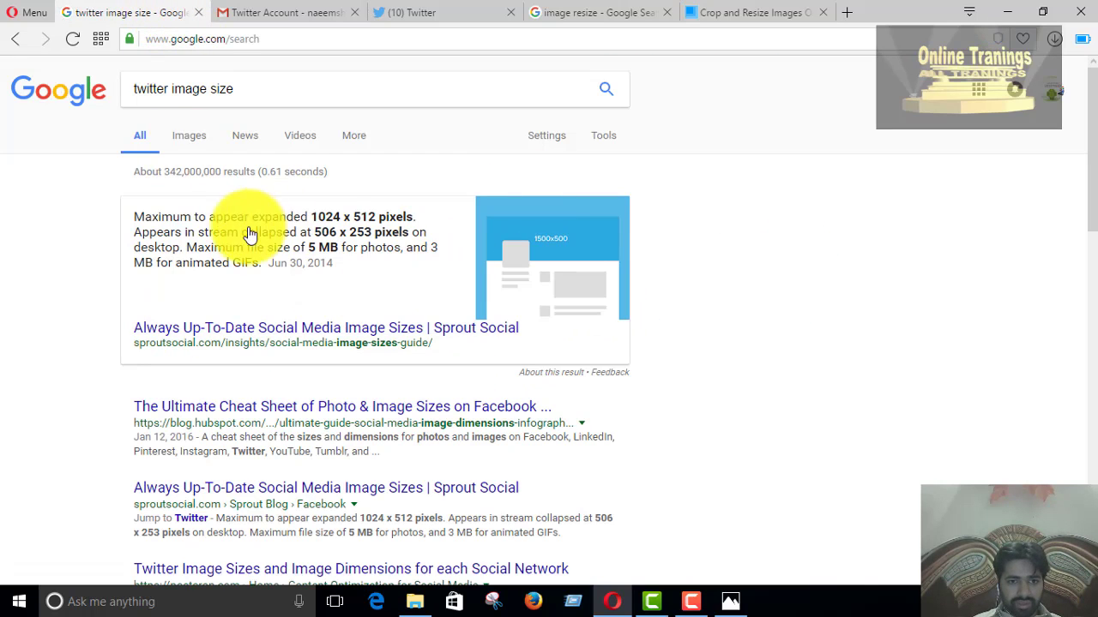
{"action": "left_click", "coordinate": [721, 10]}
Set the custom width to 506 pixels and the height to 253 pixels.
{"action": "double_click", "coordinate": [395, 344]}
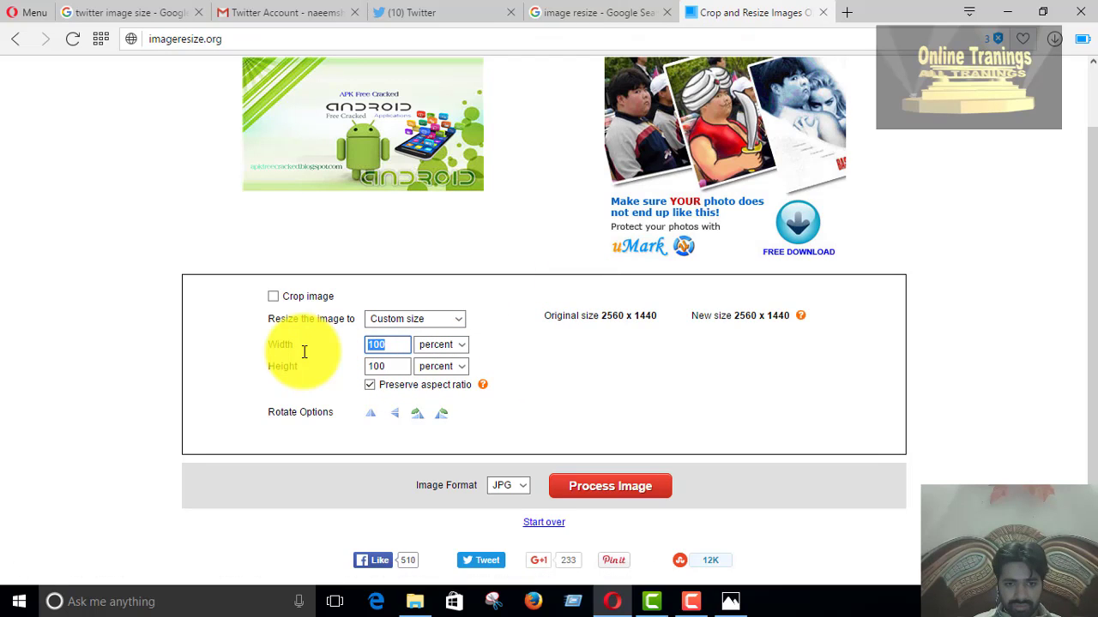
{"action": "type", "text": "506"}
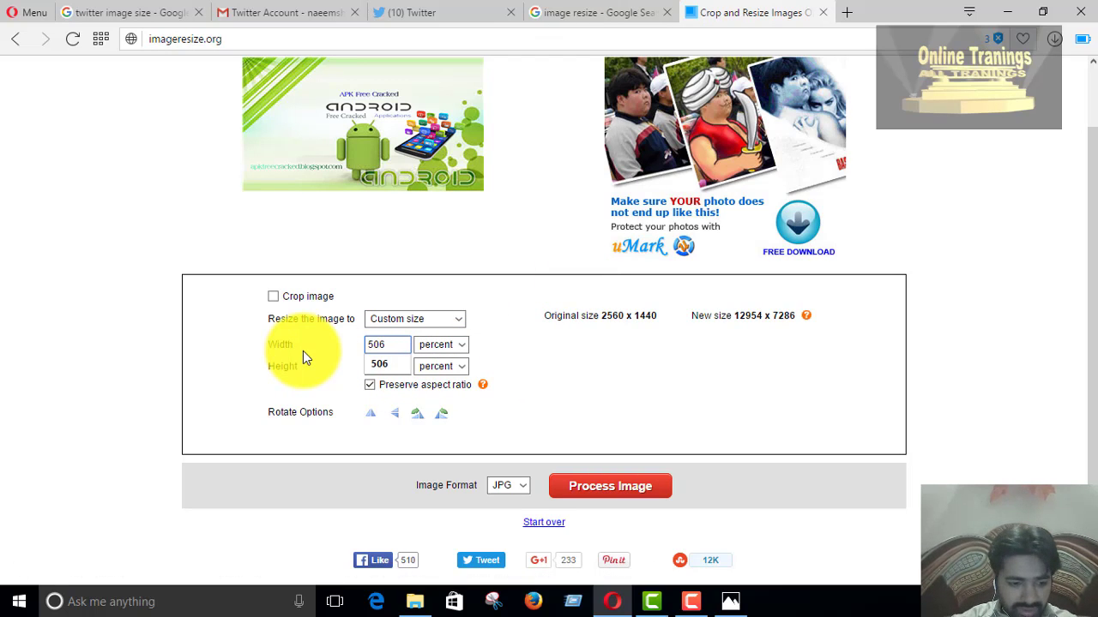
{"action": "key", "text": "Tab"}
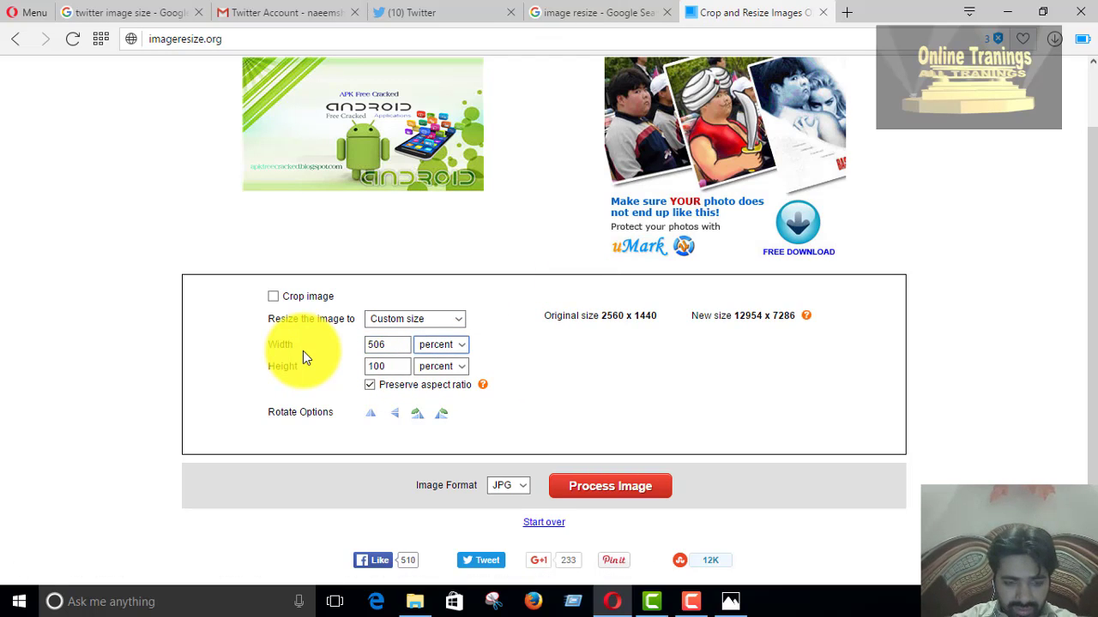
{"action": "key", "text": "Down"}
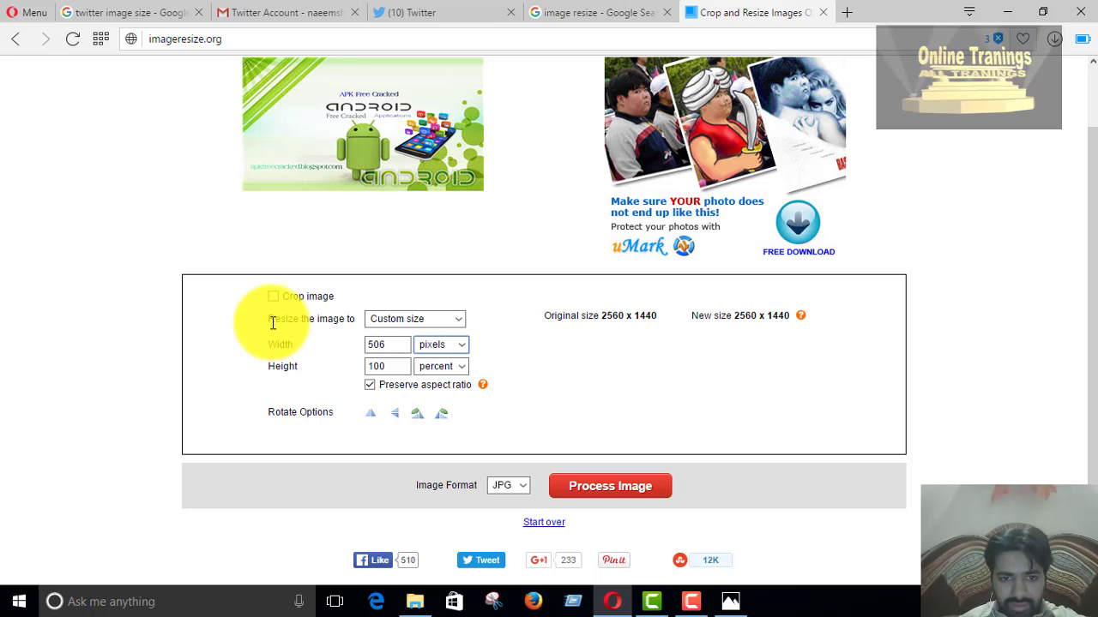
{"action": "type", "text": "253"}
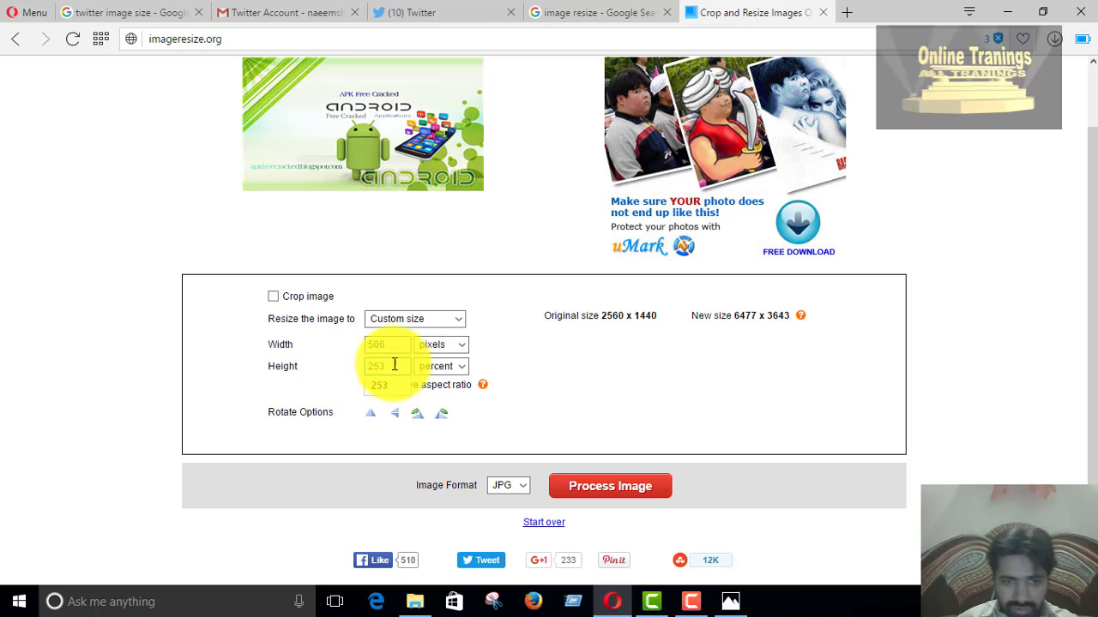
{"action": "key", "text": "Return"}
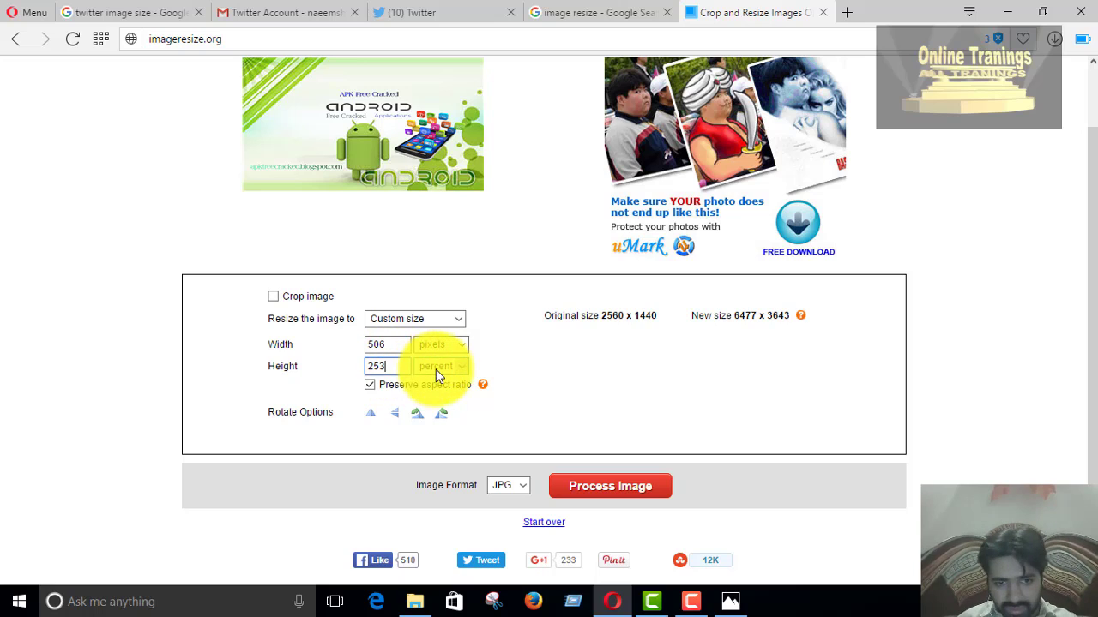
{"action": "left_click", "coordinate": [428, 381]}
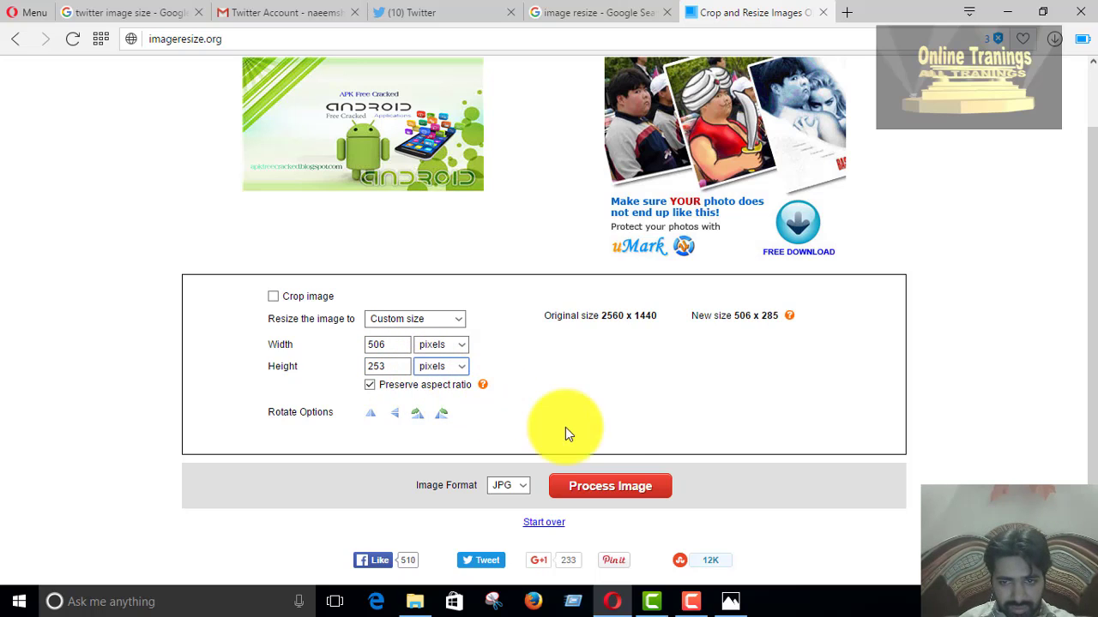
Process the image as JPG and save the resized picture to the Desktop under its suggested name.
{"action": "left_click", "coordinate": [587, 487]}
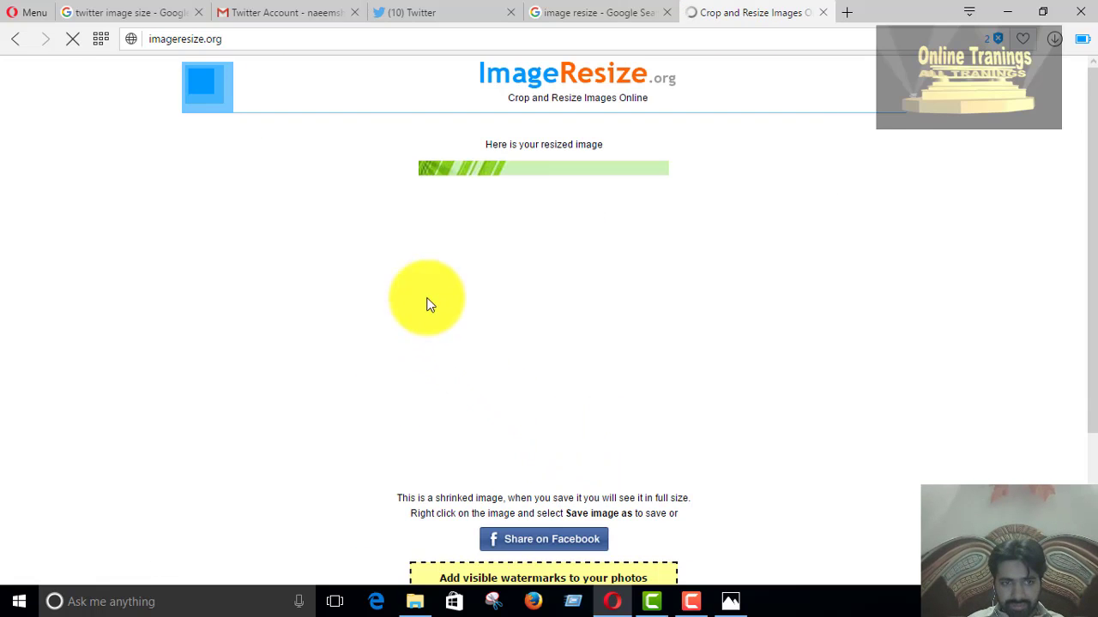
{"action": "right_click", "coordinate": [563, 270]}
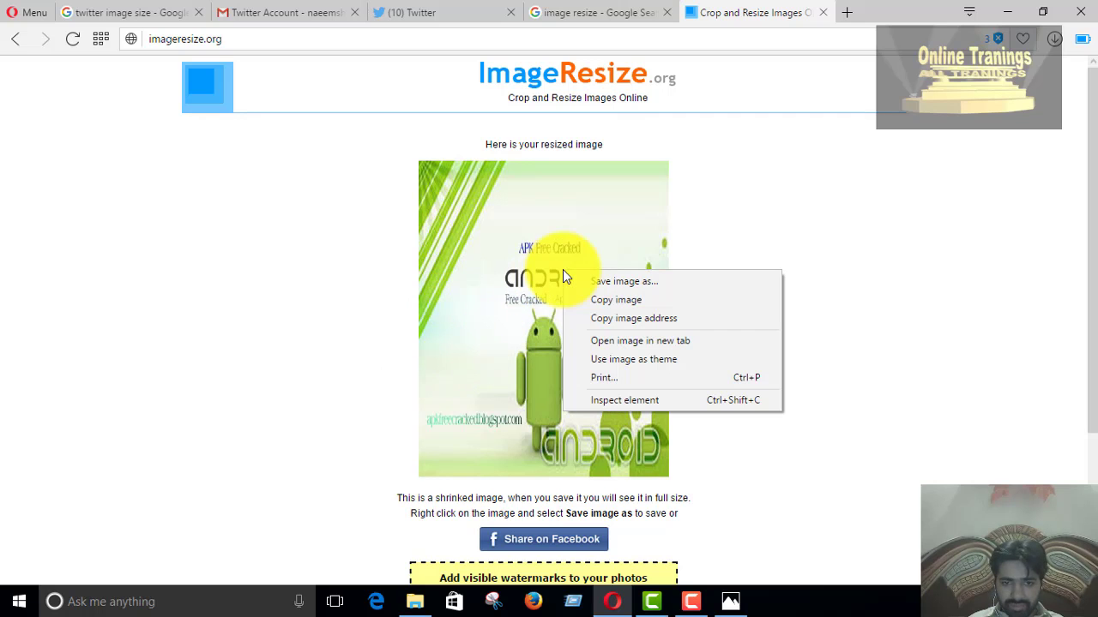
{"action": "left_click", "coordinate": [628, 283]}
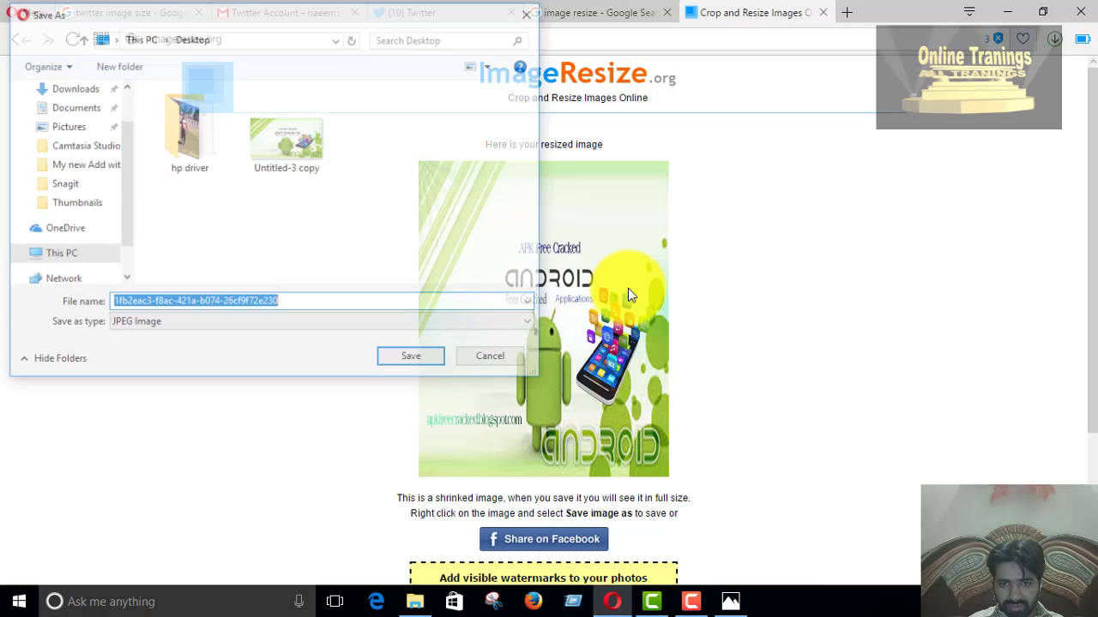
{"action": "left_click", "coordinate": [414, 359]}
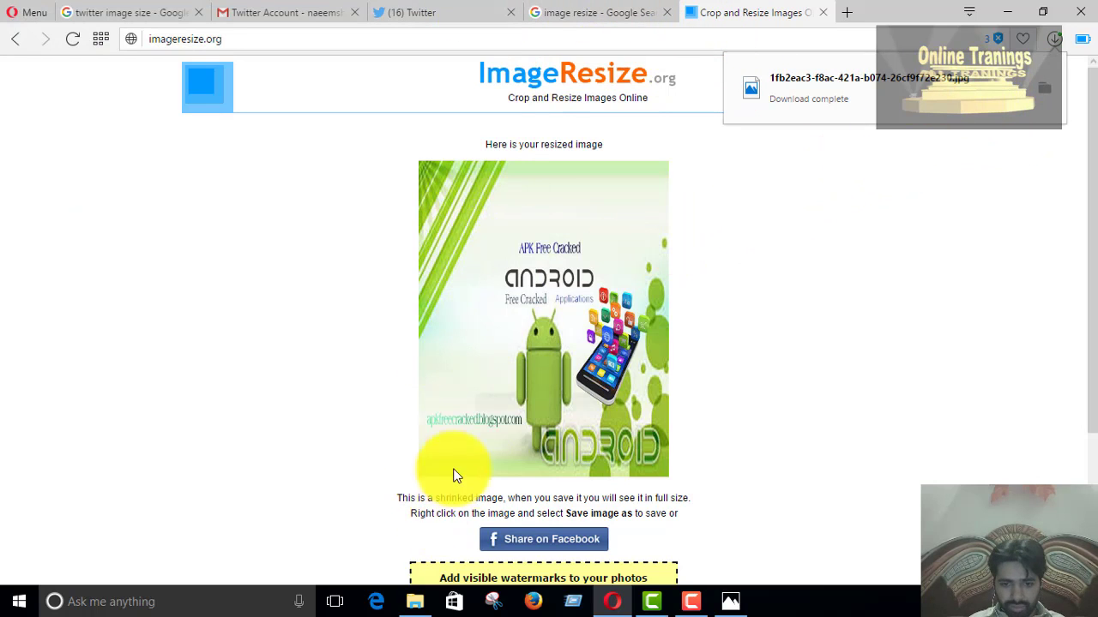
Start resizing another image by uploading Untitled-3 copy from the Desktop, rechecking the recommended Twitter image dimensions before the upload.
{"action": "scroll", "coordinate": [552, 277], "scroll_direction": "down", "scroll_amount": 3}
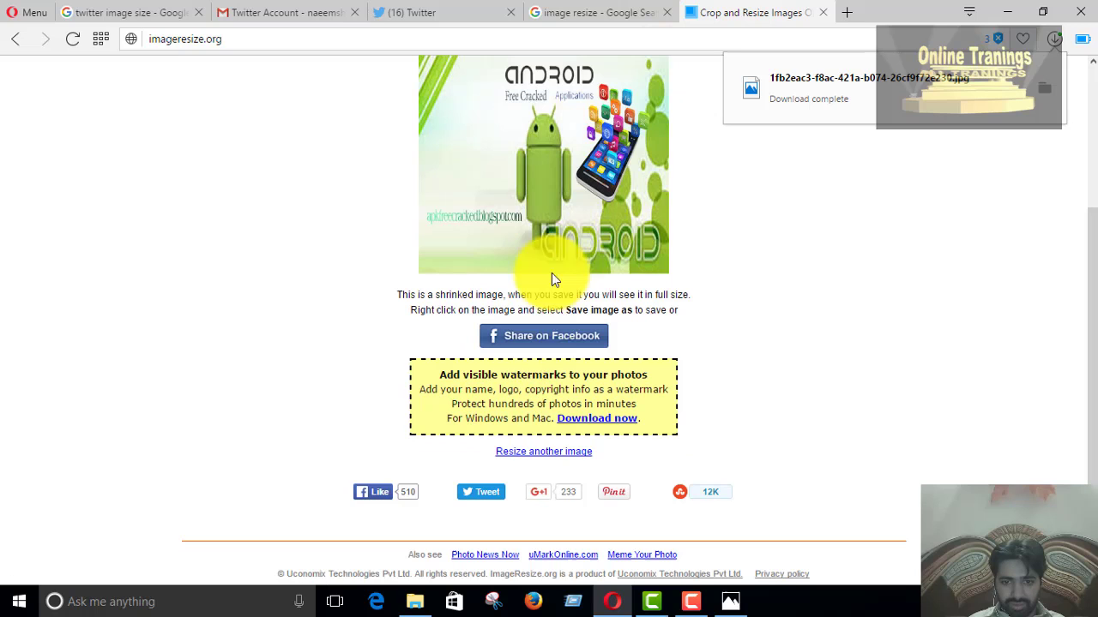
{"action": "left_click", "coordinate": [553, 453]}
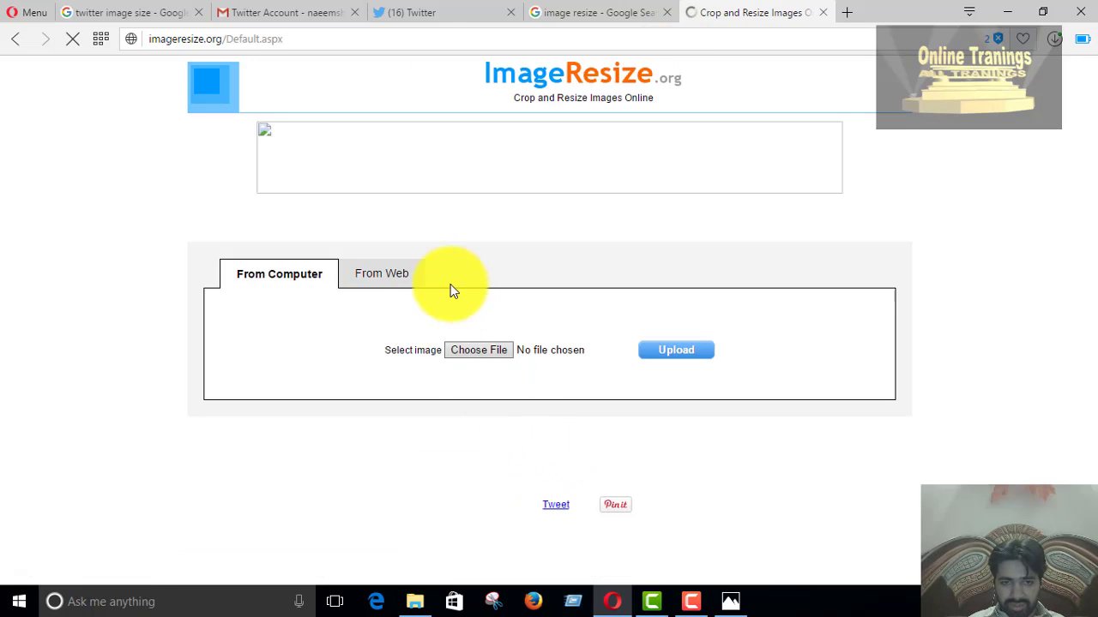
{"action": "left_click", "coordinate": [483, 276]}
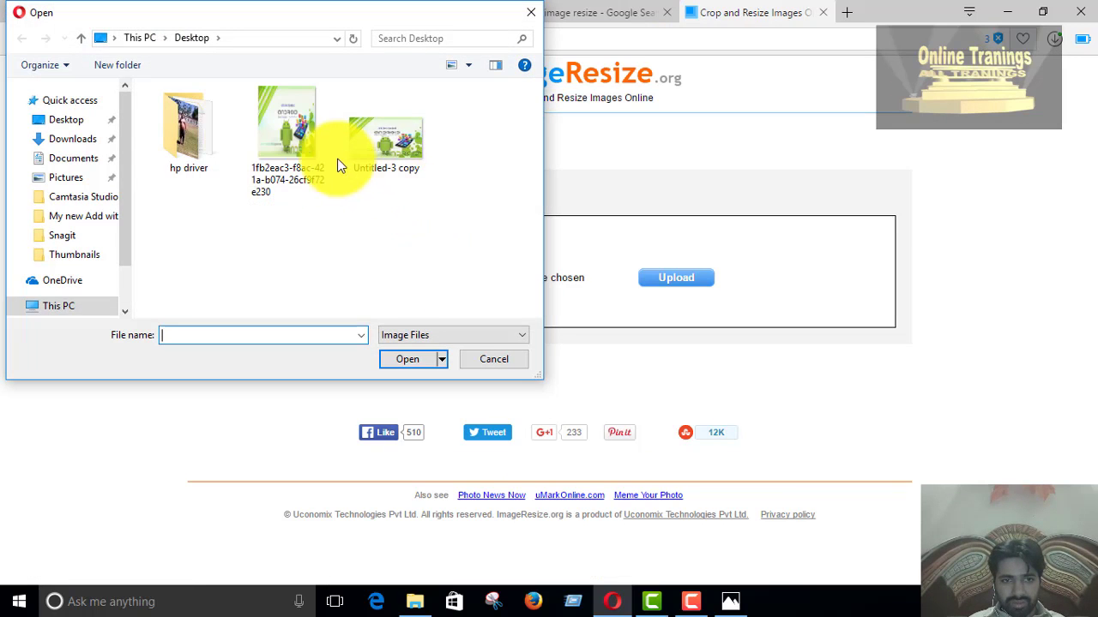
{"action": "left_click", "coordinate": [383, 137]}
{"action": "left_click", "coordinate": [419, 360]}
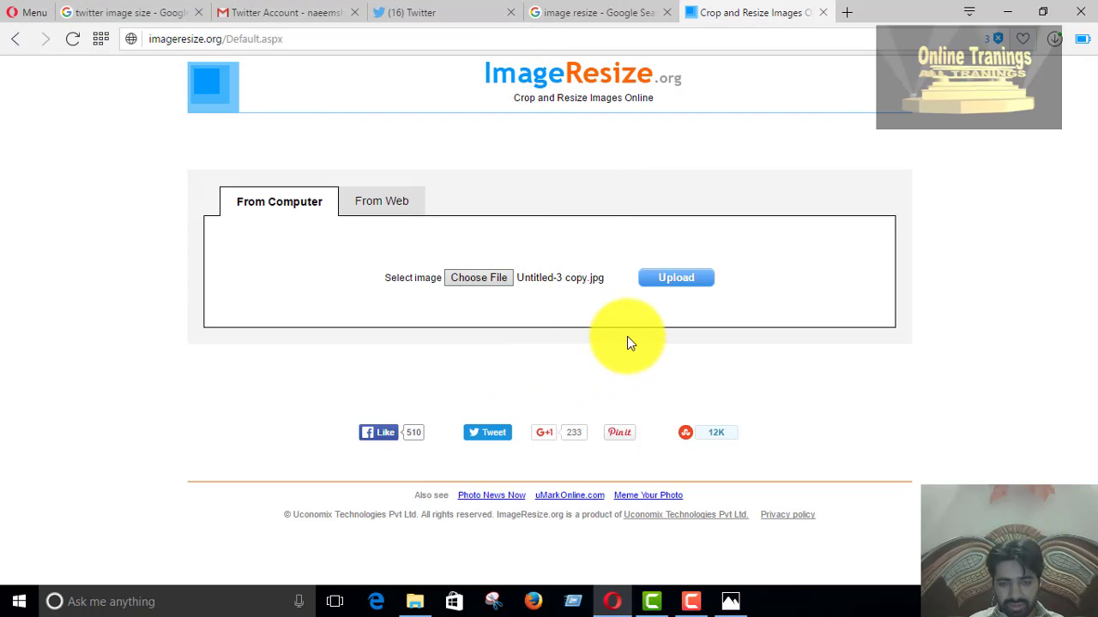
{"action": "left_click", "coordinate": [120, 12]}
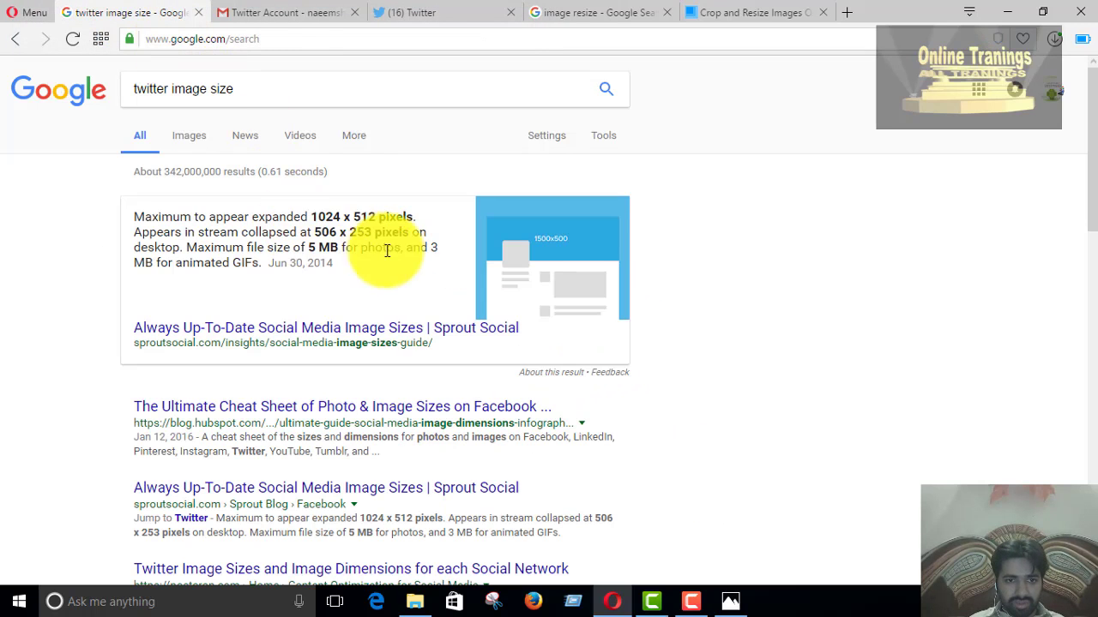
{"action": "left_click", "coordinate": [776, 12]}
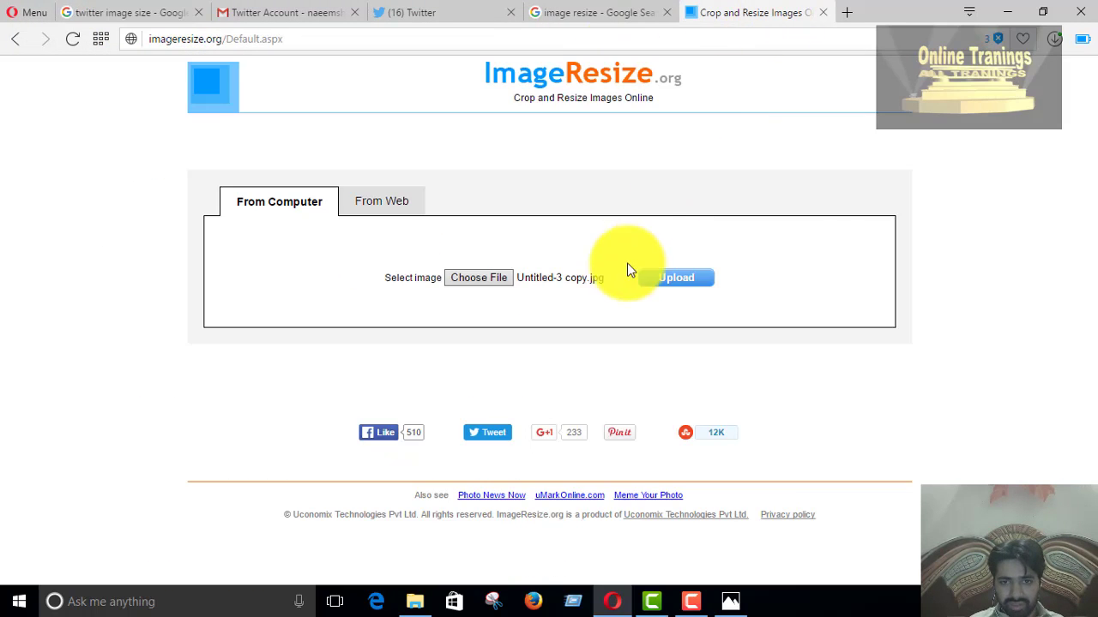
{"action": "left_click", "coordinate": [658, 279]}
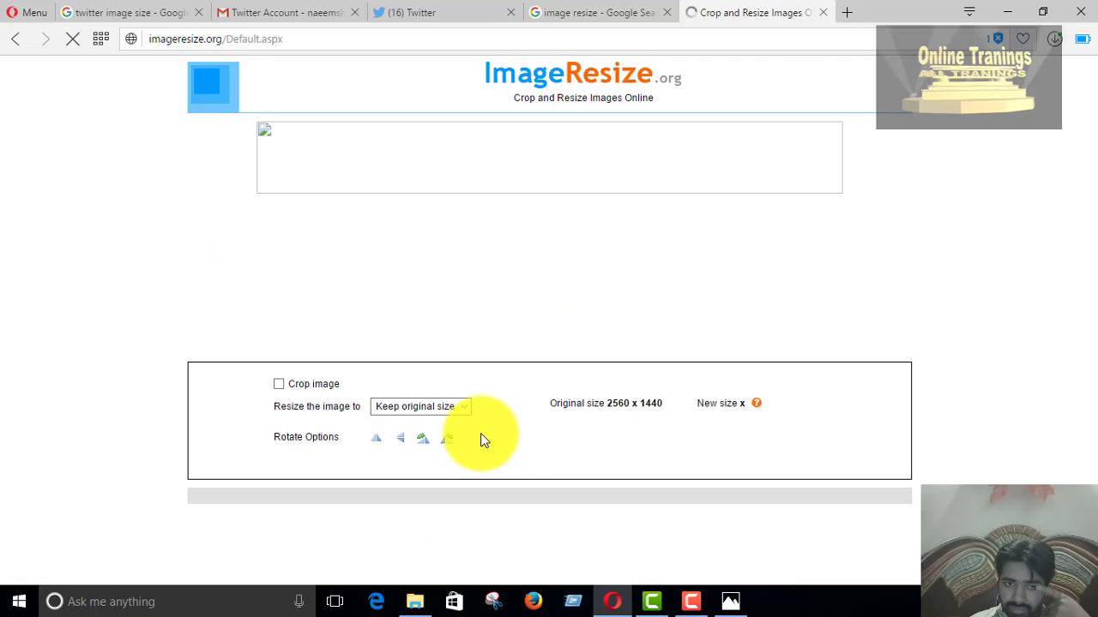
Set the resize option to Custom size with a width of 1024 pixels and a height of 512 pixels.
{"action": "left_click", "coordinate": [434, 400]}
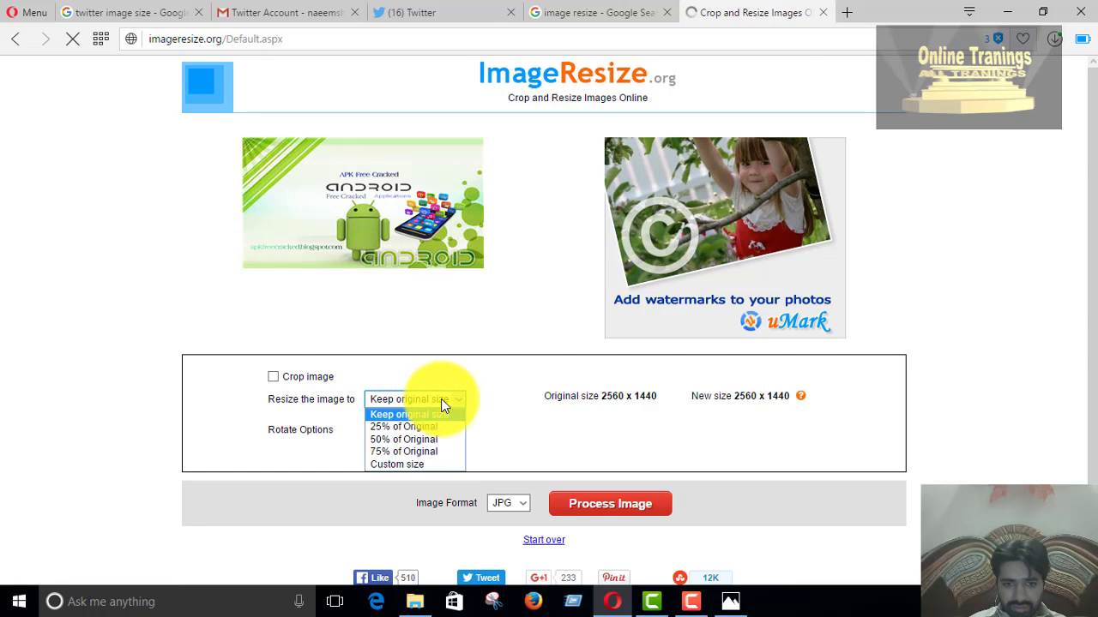
{"action": "left_click", "coordinate": [404, 467]}
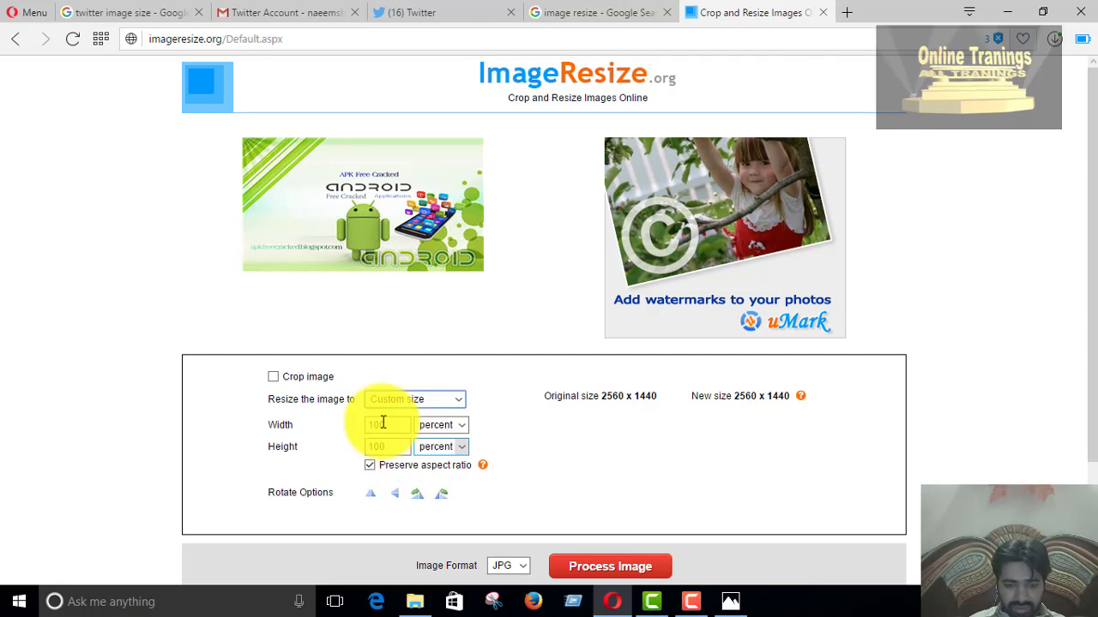
{"action": "left_click_drag", "start_coordinate": [390, 427], "coordinate": [358, 430]}
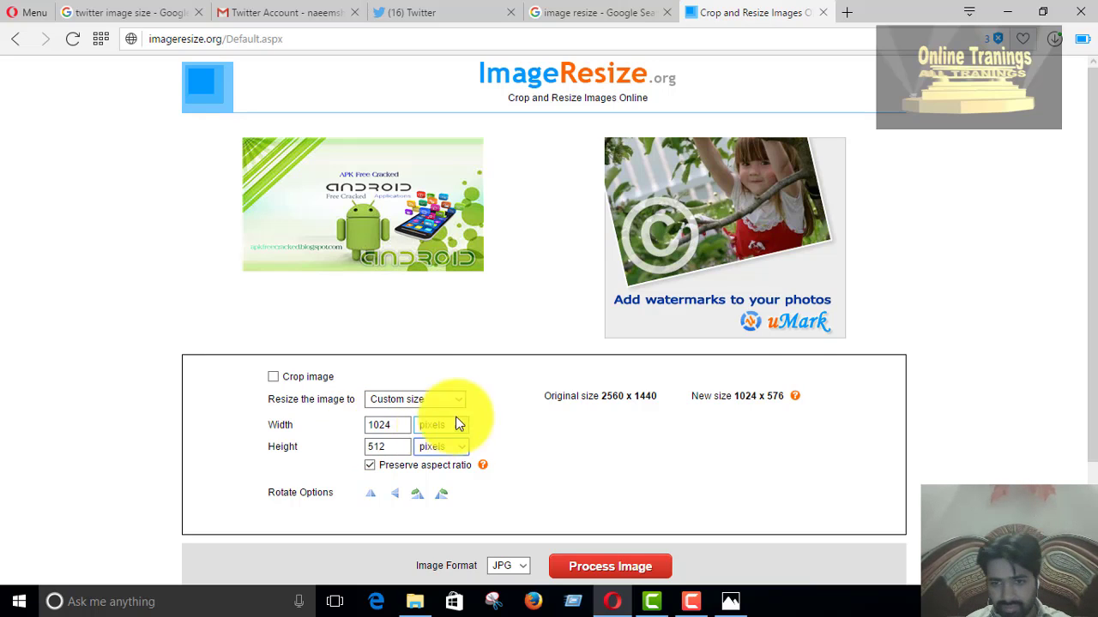
Process the picture at the 1024 x 512 setting and save the result to the Desktop as a JPEG image.
{"action": "scroll", "coordinate": [657, 461], "scroll_direction": "down", "scroll_amount": 2}
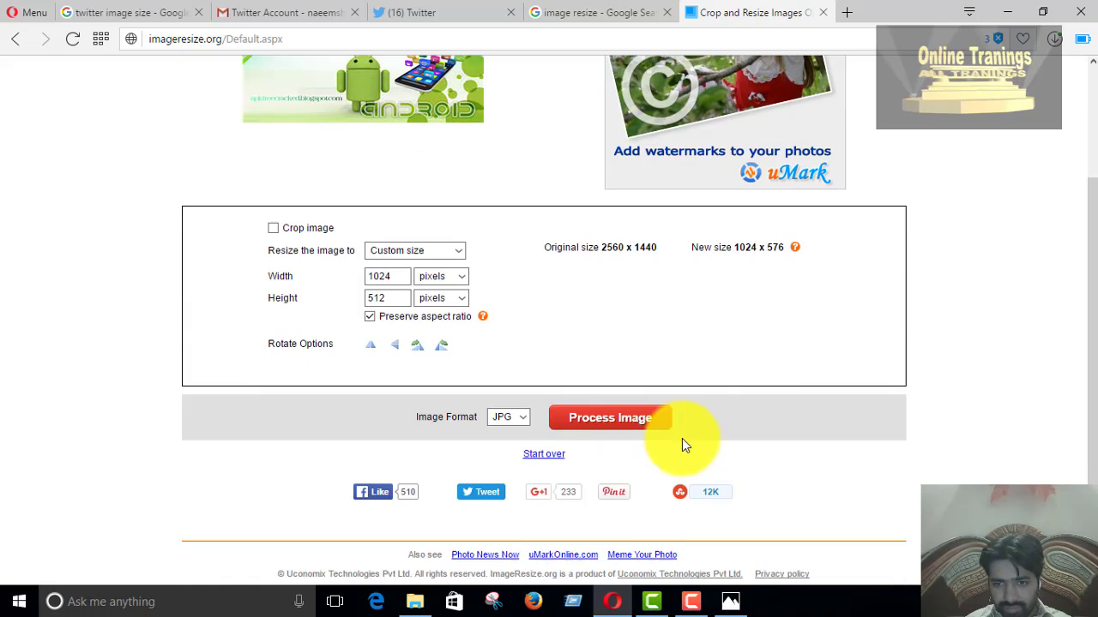
{"action": "left_click", "coordinate": [633, 418]}
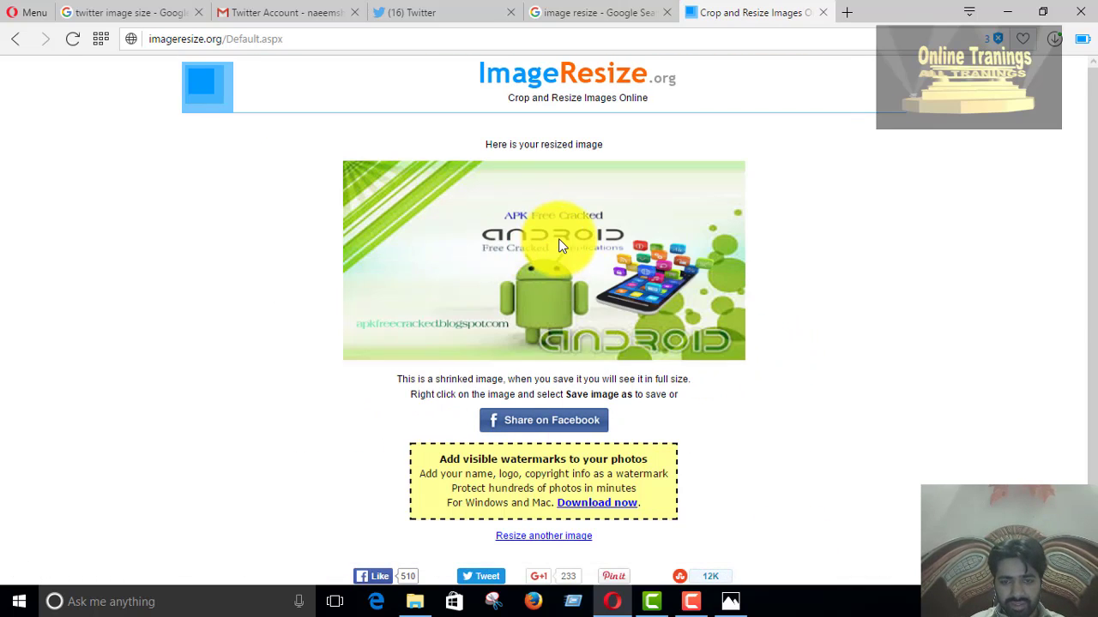
{"action": "right_click", "coordinate": [559, 239]}
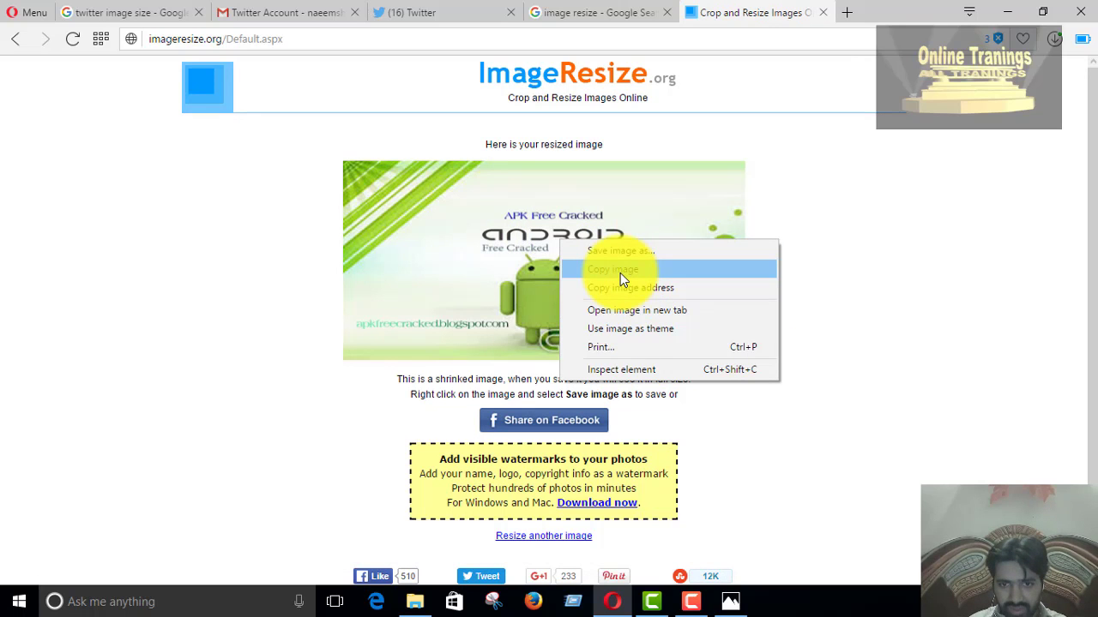
{"action": "left_click", "coordinate": [625, 251]}
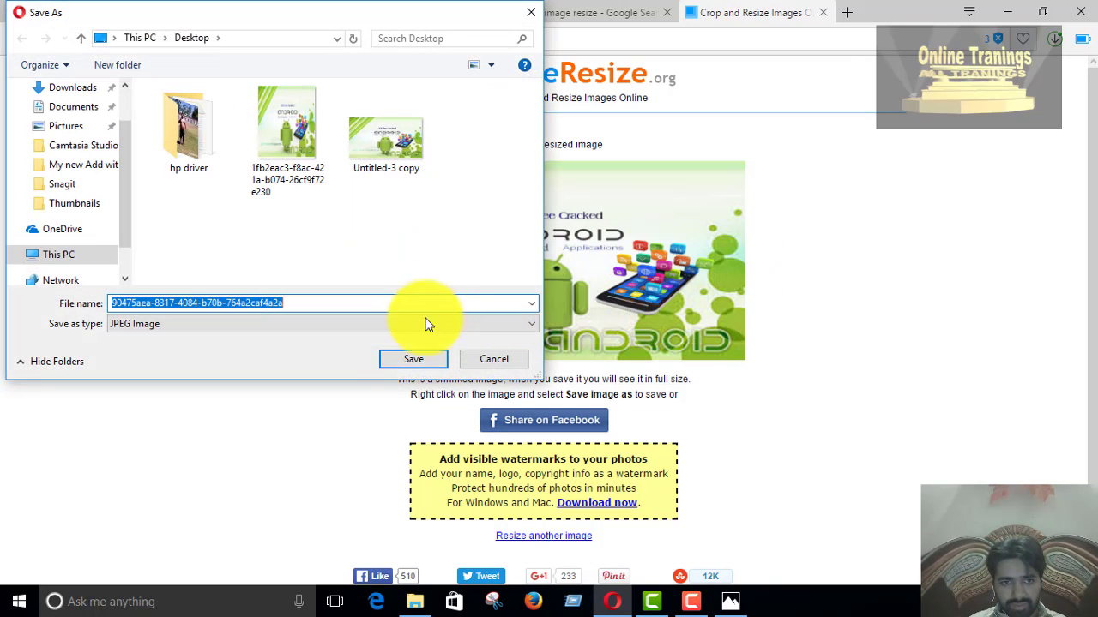
{"action": "left_click", "coordinate": [406, 366]}
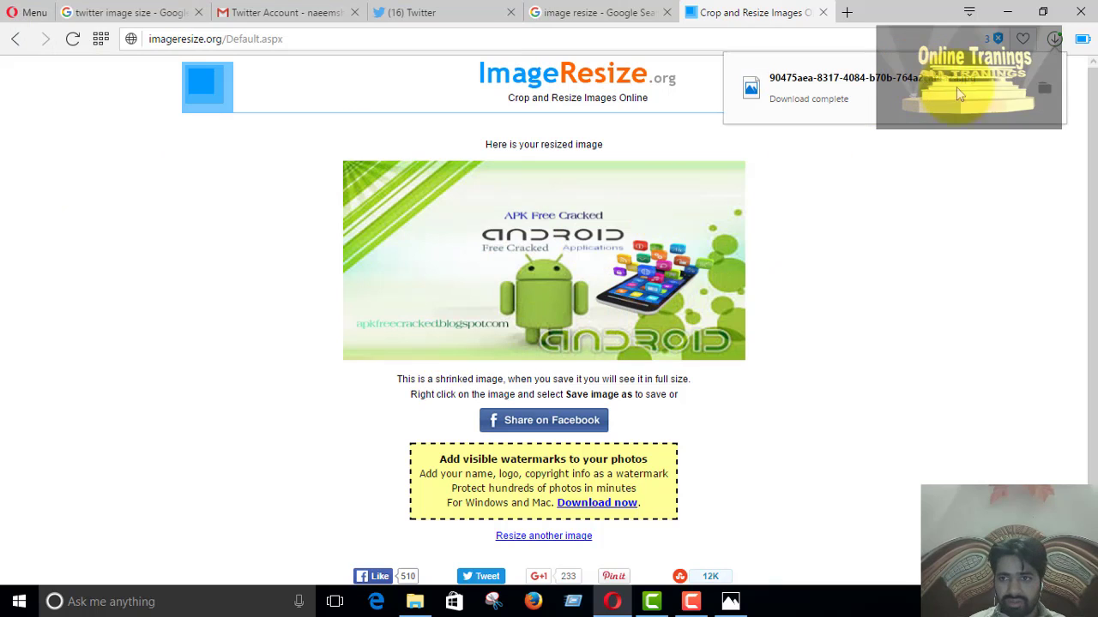
Close the ImageResize.org, image resize search, twitter image size search and Gmail tabs, keeping only Twitter open.
{"action": "left_click", "coordinate": [824, 11]}
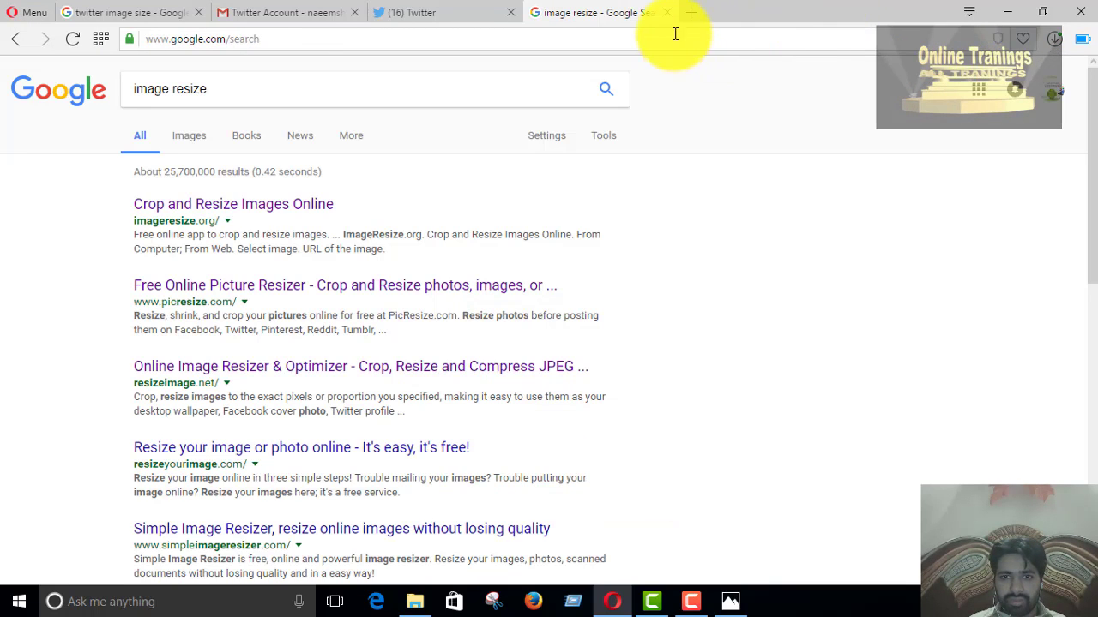
{"action": "left_click", "coordinate": [668, 12]}
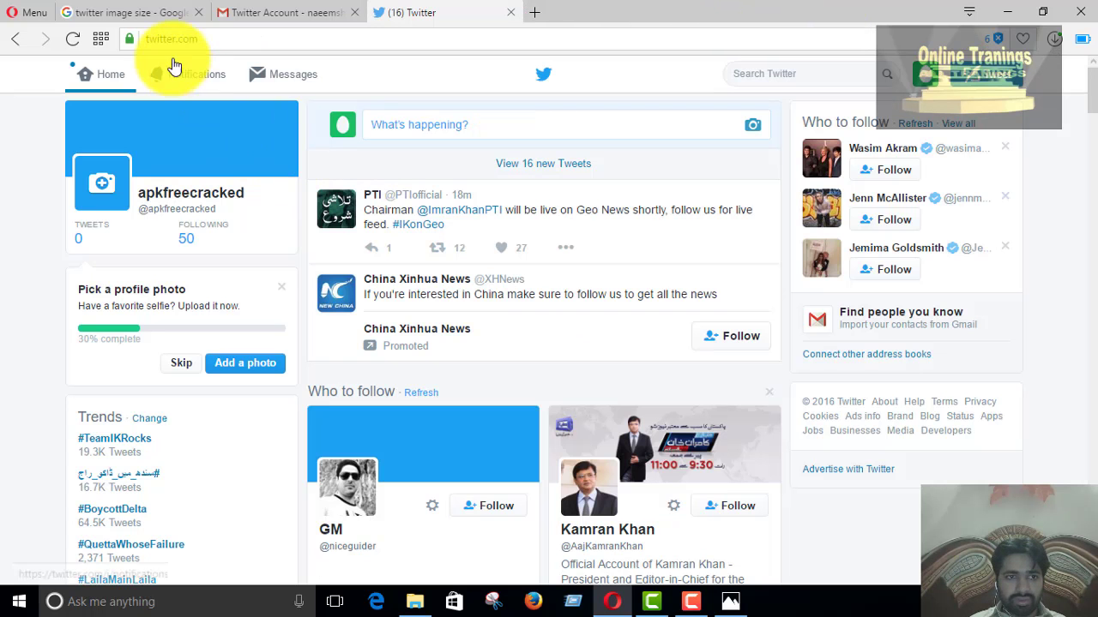
{"action": "left_click", "coordinate": [197, 17]}
{"action": "left_click", "coordinate": [182, 13]}
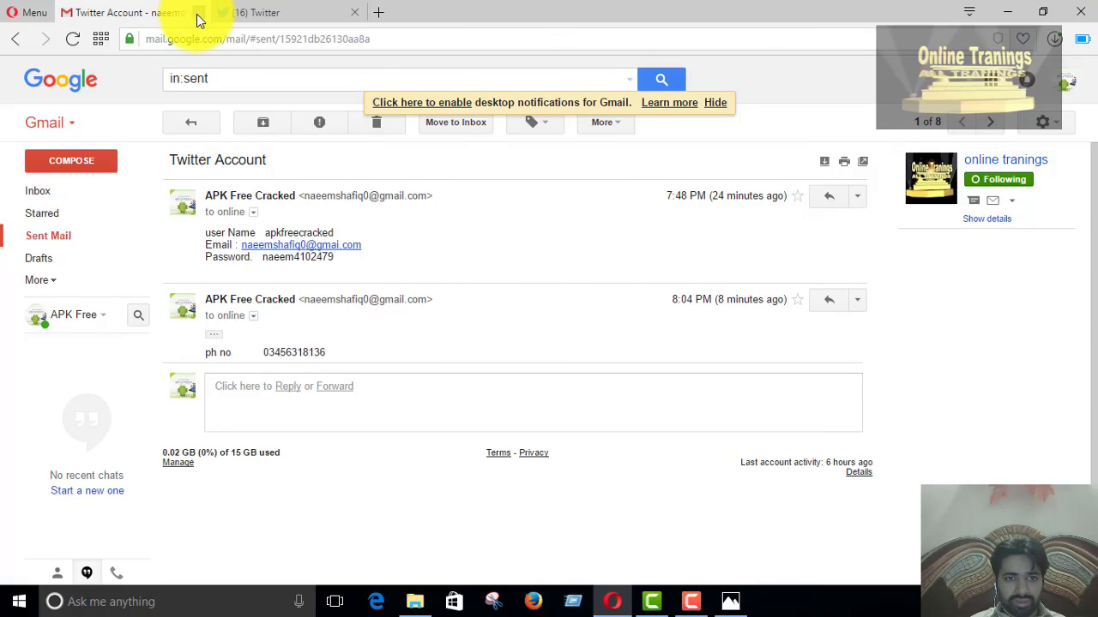
{"action": "left_click", "coordinate": [198, 15]}
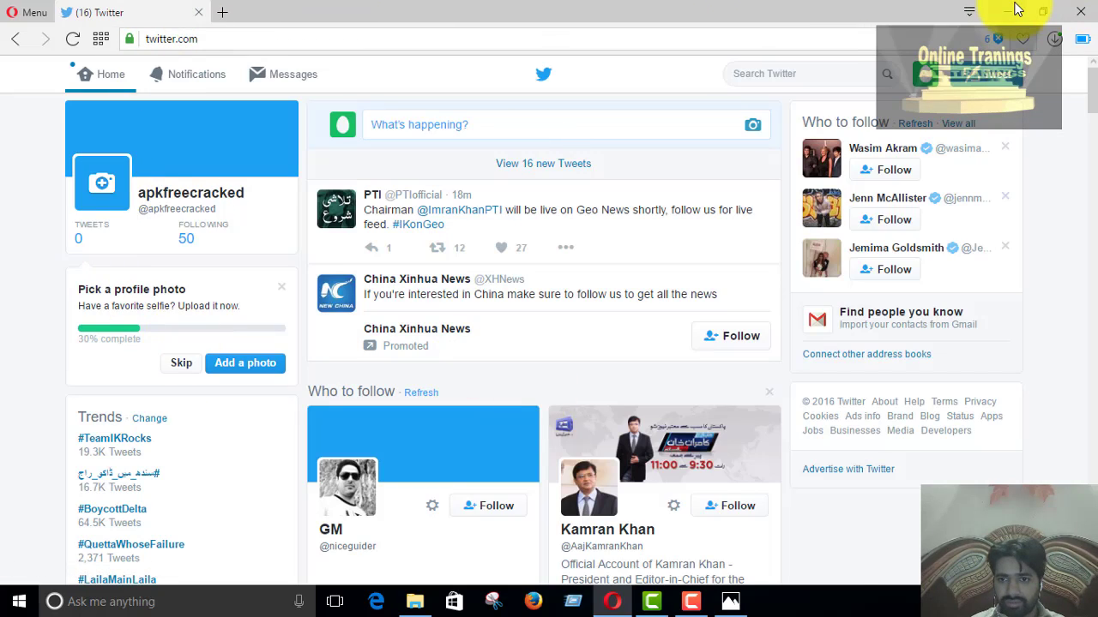
Clear the browser and Downloads folder windows off the desktop and view the Untitled-3 copy picture in Photos.
{"action": "left_click", "coordinate": [1015, 9]}
{"action": "left_click", "coordinate": [701, 56]}
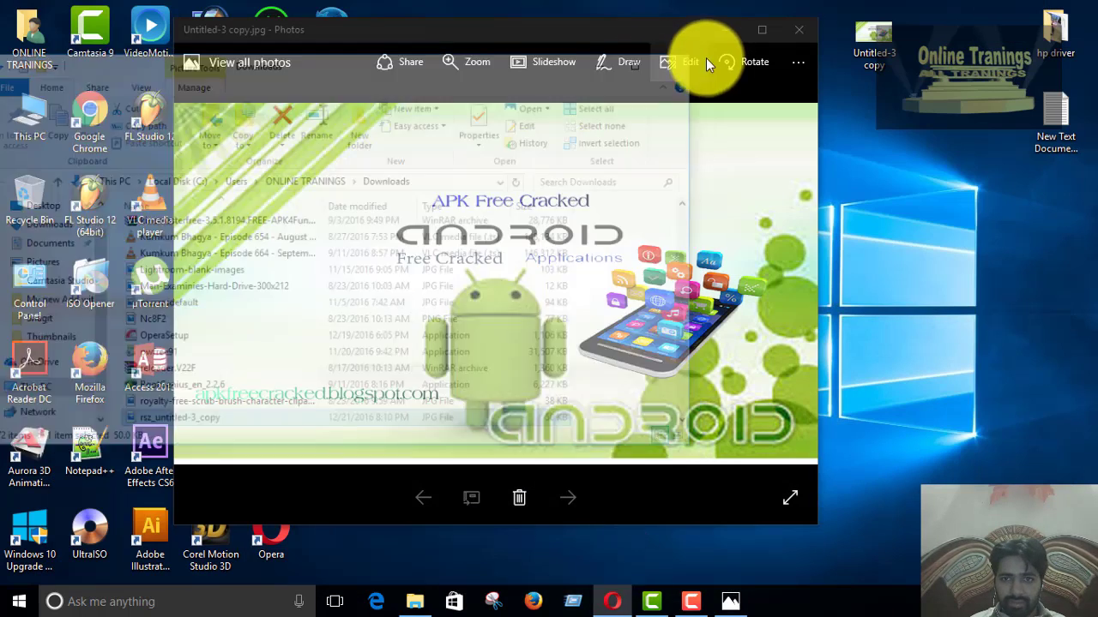
{"action": "left_click", "coordinate": [798, 31]}
{"action": "left_click_drag", "start_coordinate": [343, 125], "coordinate": [708, 73]}
{"action": "key", "text": "Return"}
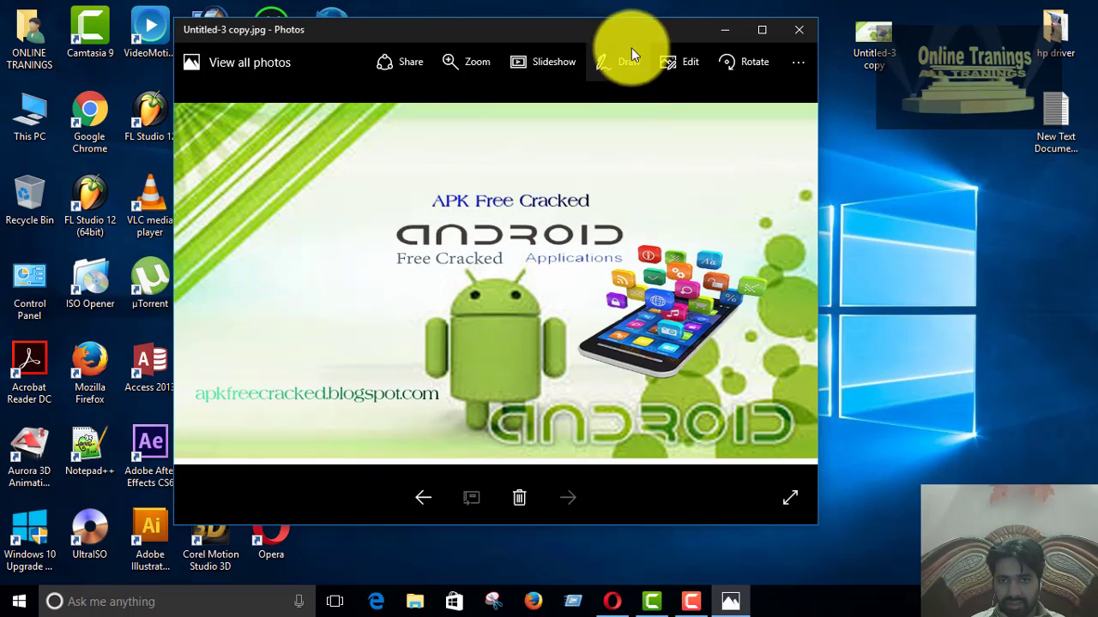
Compare the Untitled-3 copy picture with the resized 1fb2eac3 picture in two Photos windows side by side.
{"action": "left_click_drag", "start_coordinate": [632, 47], "coordinate": [397, 70]}
{"action": "left_click", "coordinate": [699, 125]}
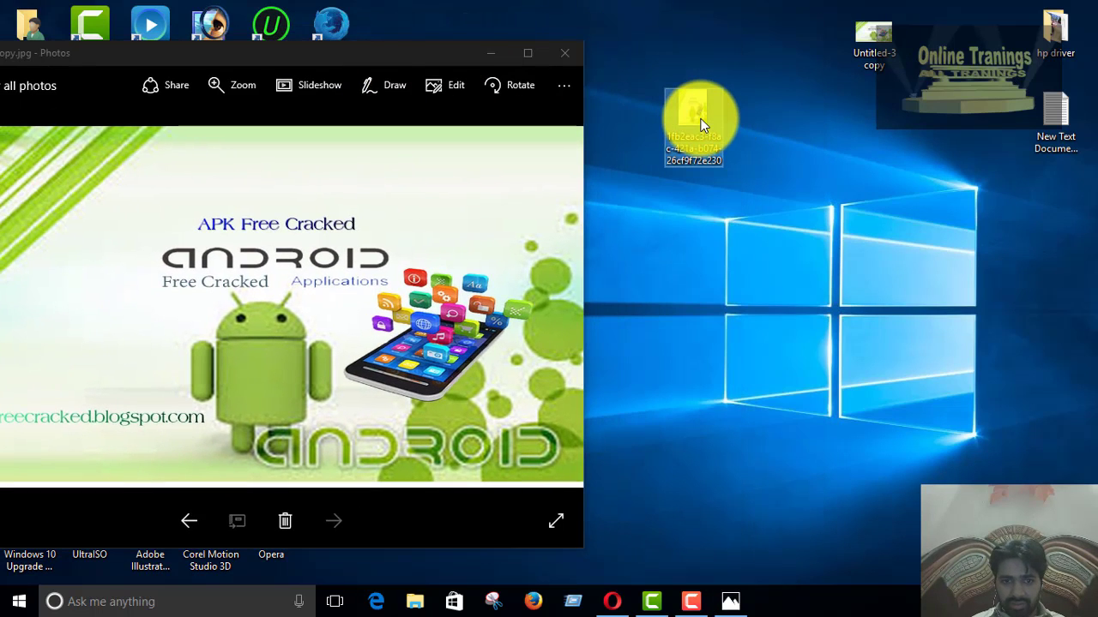
{"action": "left_click", "coordinate": [333, 523]}
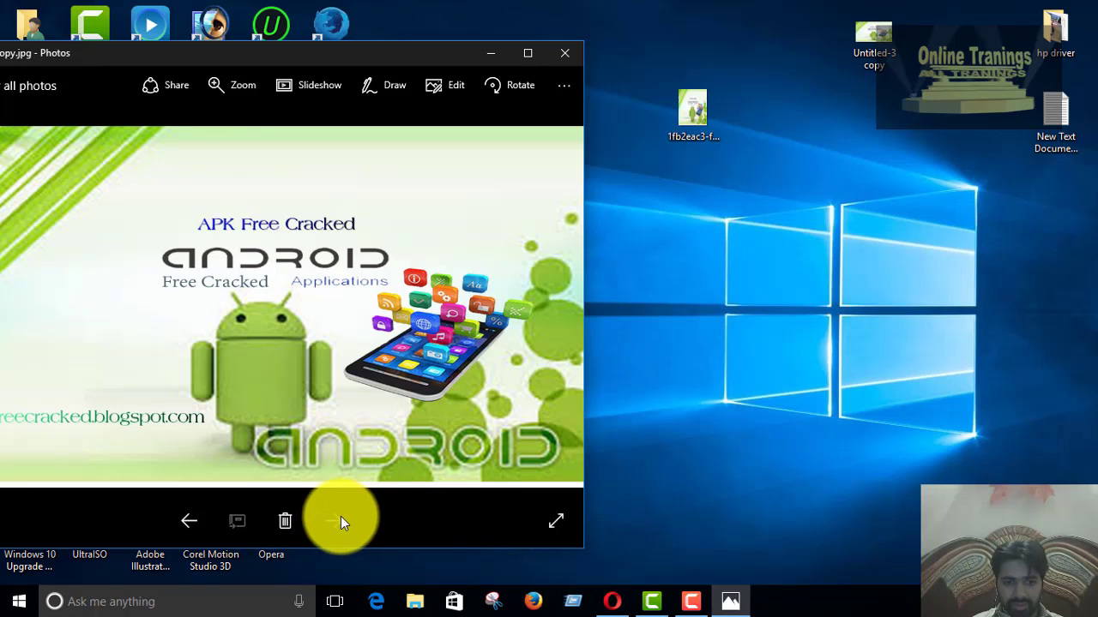
{"action": "left_click", "coordinate": [193, 517]}
{"action": "left_click", "coordinate": [194, 521]}
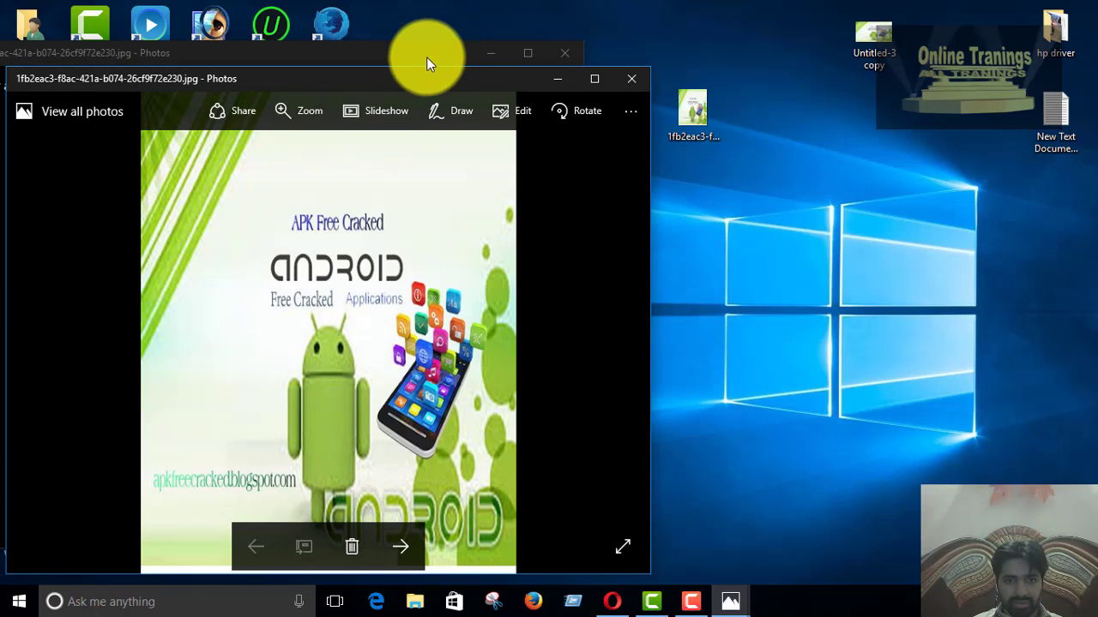
{"action": "left_click_drag", "start_coordinate": [438, 78], "coordinate": [922, 56]}
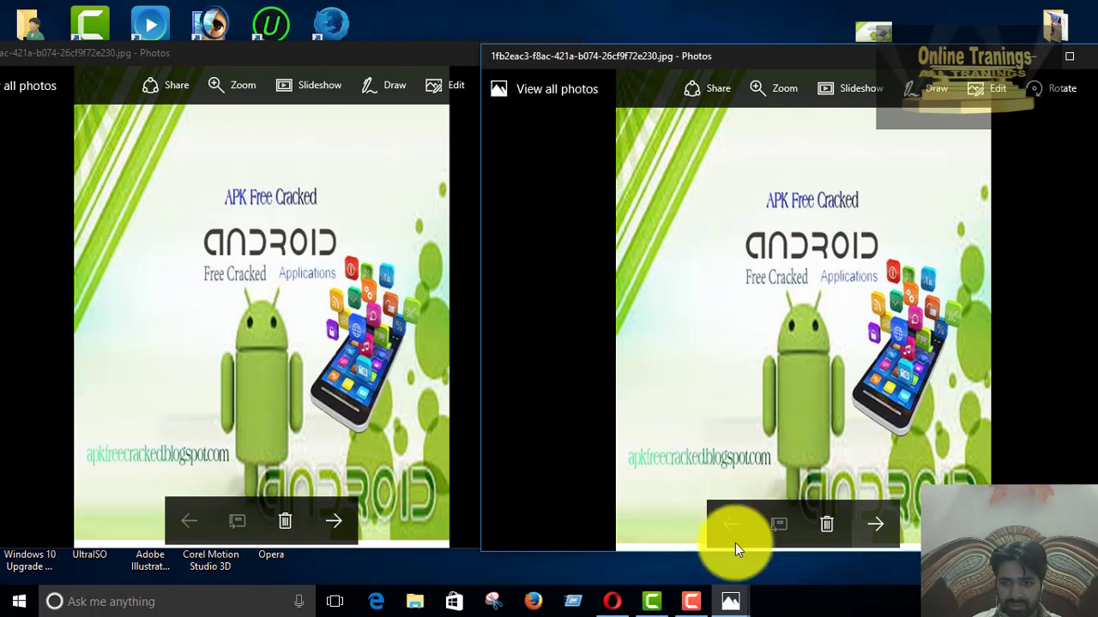
{"action": "left_click", "coordinate": [339, 522]}
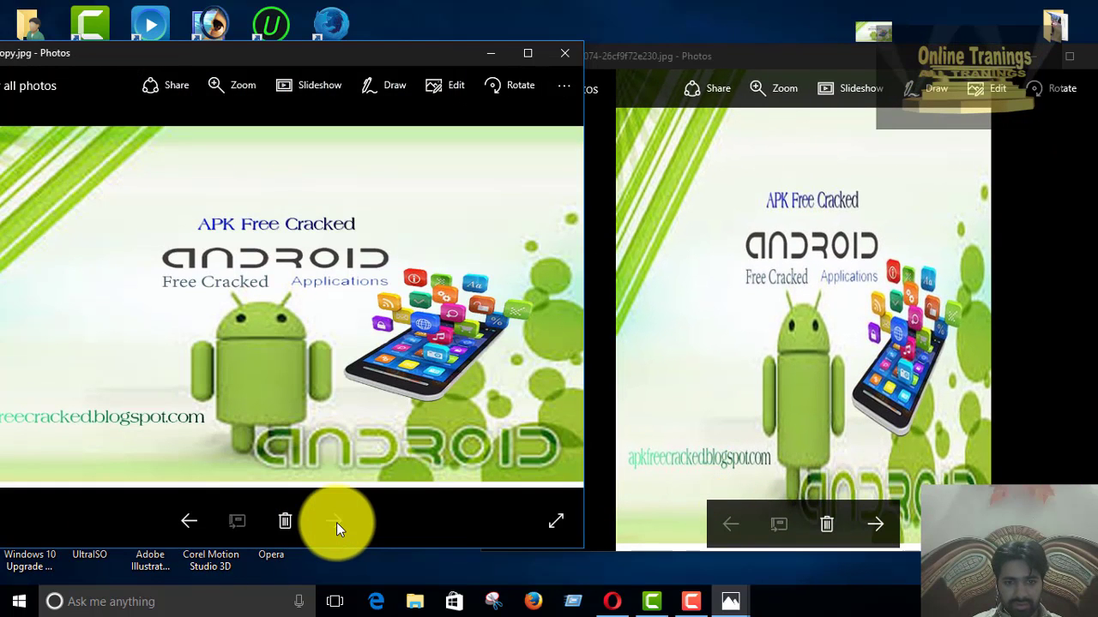
Close both Photos windows to clear the desktop.
{"action": "left_click", "coordinate": [564, 51]}
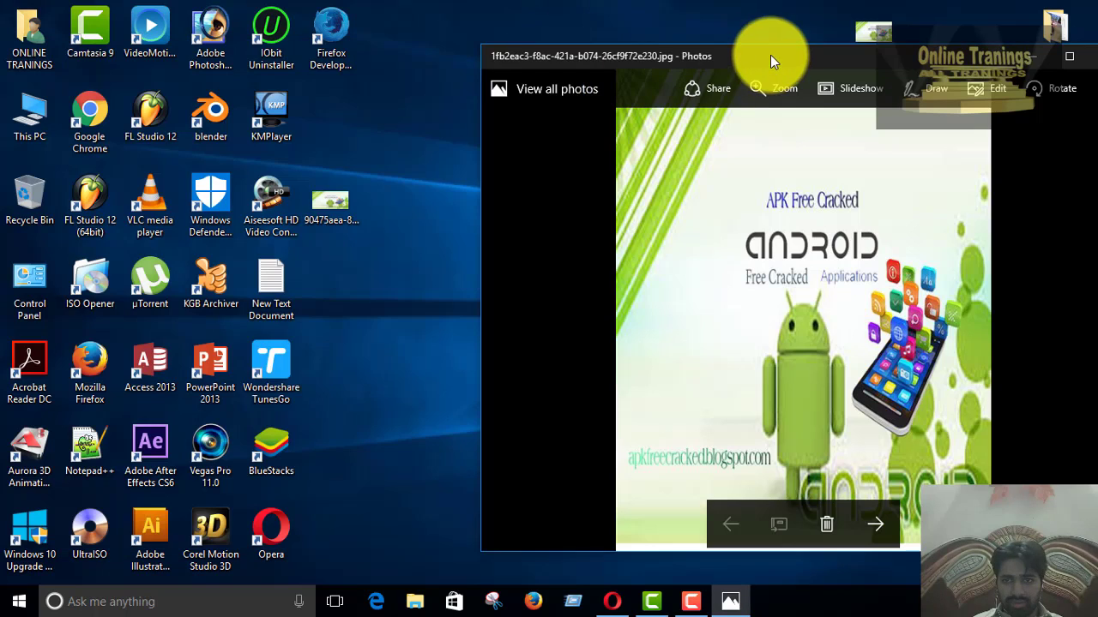
{"action": "left_click_drag", "start_coordinate": [770, 53], "coordinate": [722, 29]}
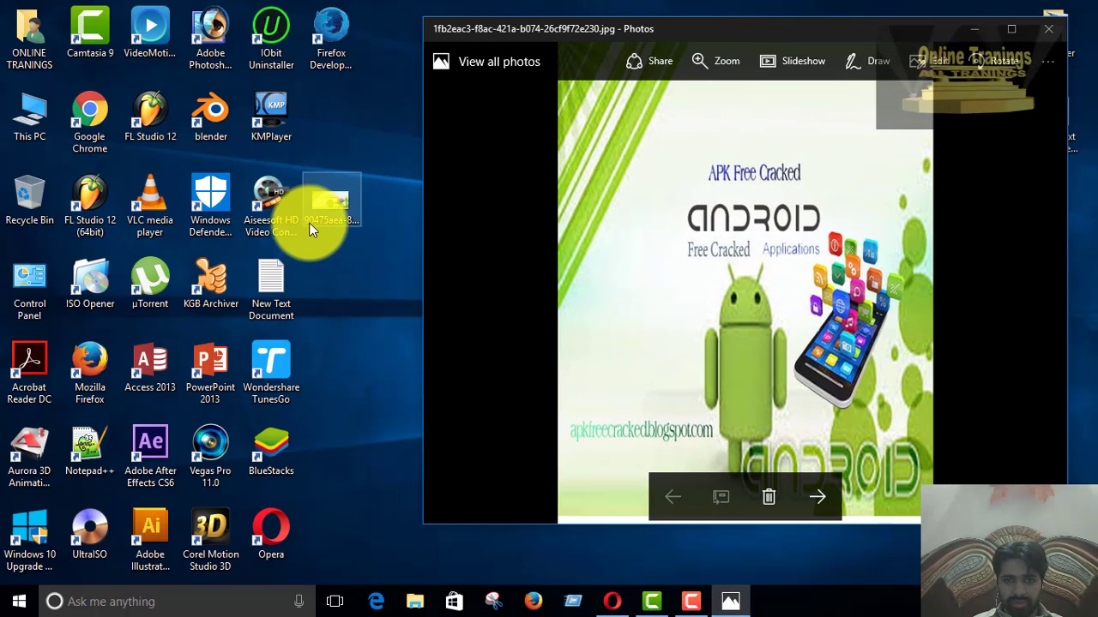
{"action": "left_click", "coordinate": [657, 275]}
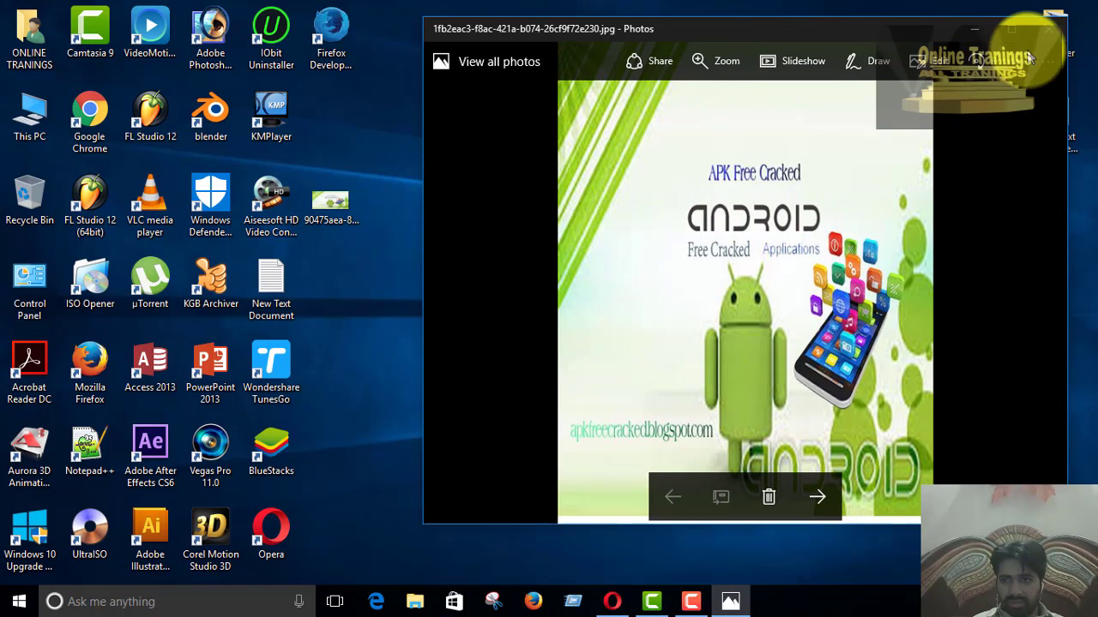
{"action": "left_click", "coordinate": [1050, 37]}
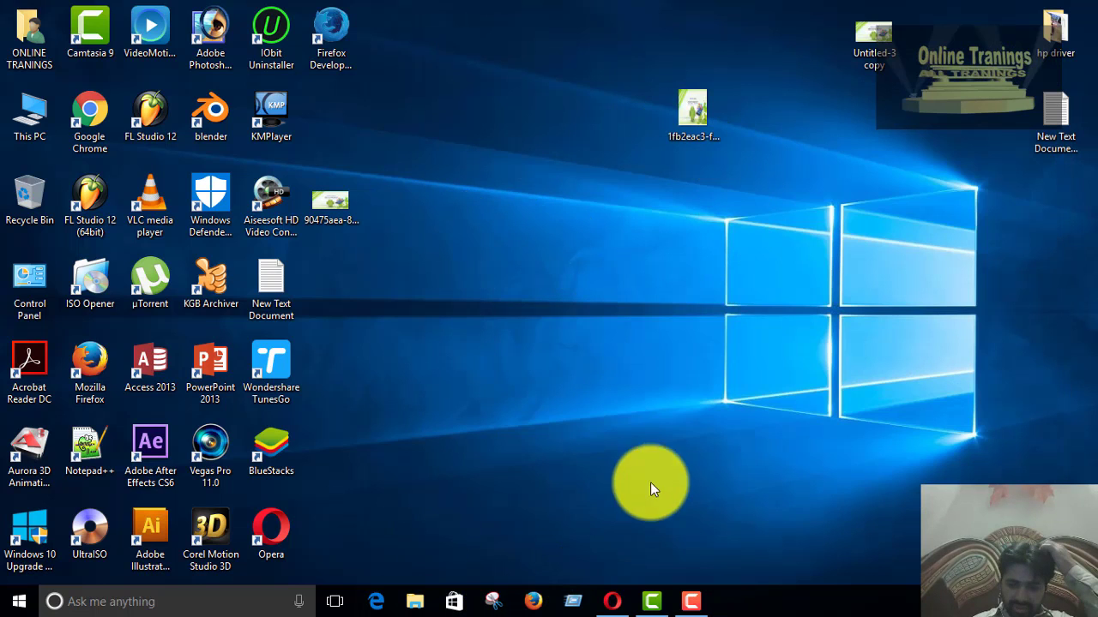
Switch to Twitter in Opera and upload the 1fb2eac3-f8ac-421a-b074-26cf9f72e230 picture from the Desktop as the profile photo.
{"action": "left_click", "coordinate": [609, 596]}
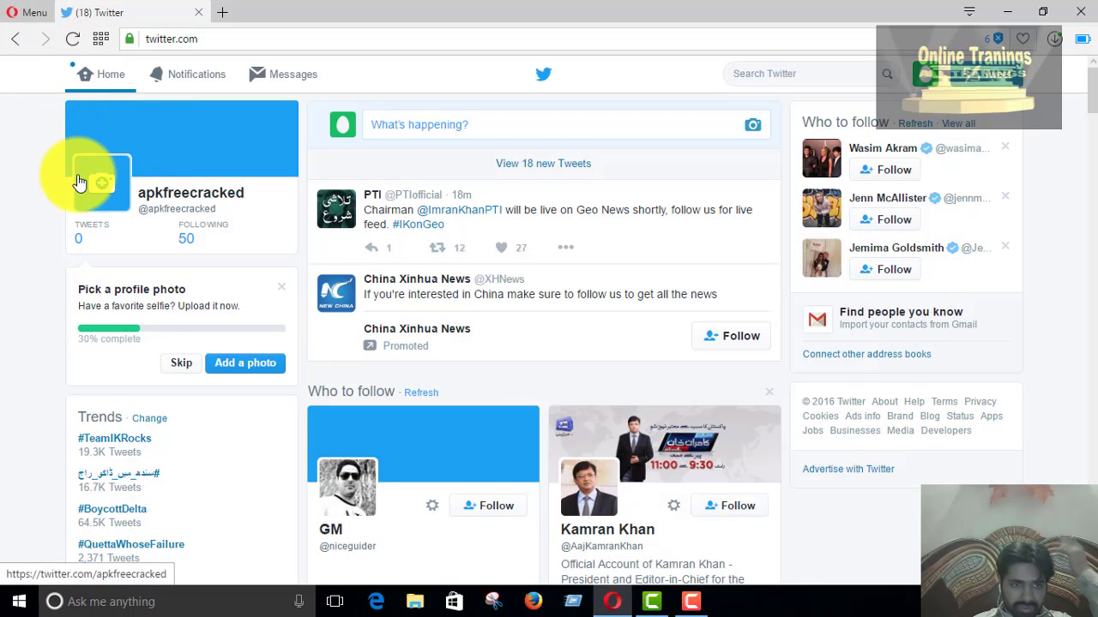
{"action": "left_click", "coordinate": [103, 188]}
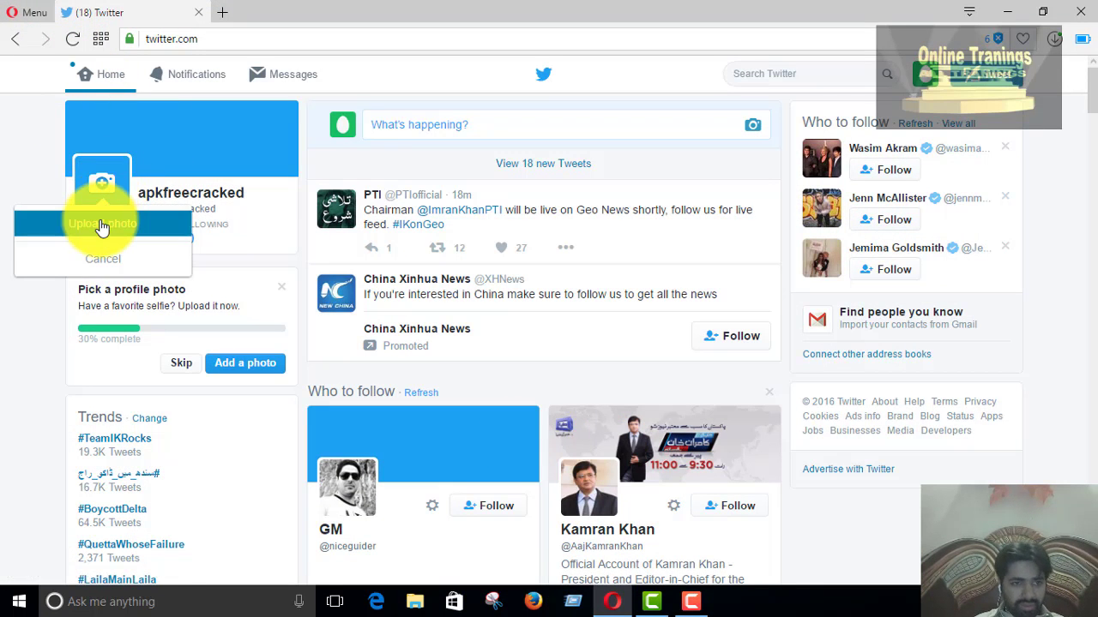
{"action": "left_click", "coordinate": [101, 226]}
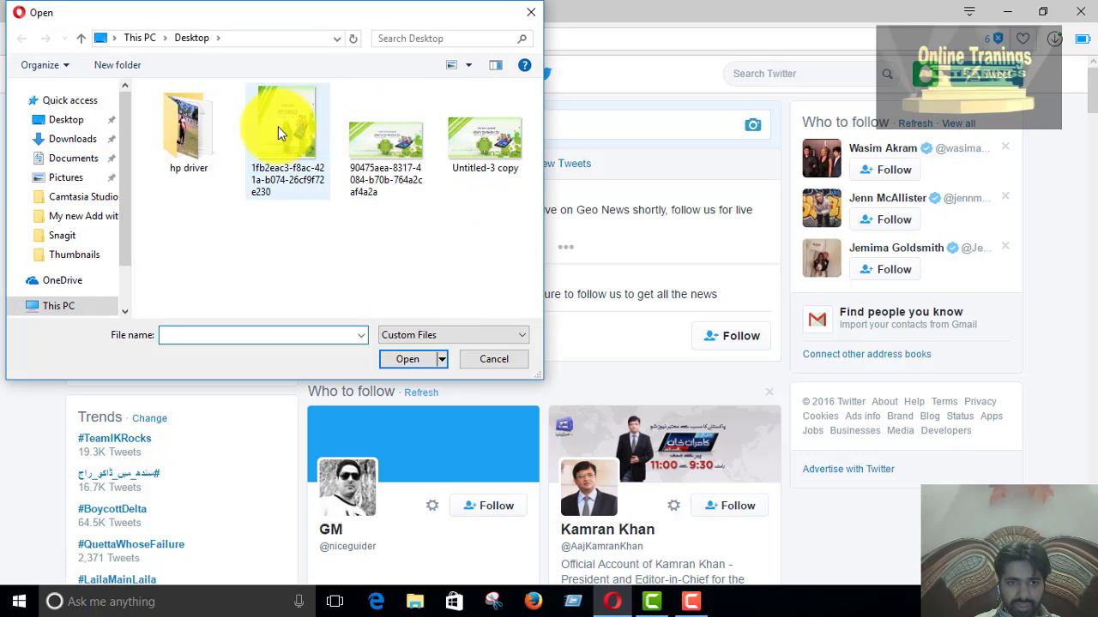
{"action": "left_click", "coordinate": [283, 137]}
{"action": "left_click", "coordinate": [400, 360]}
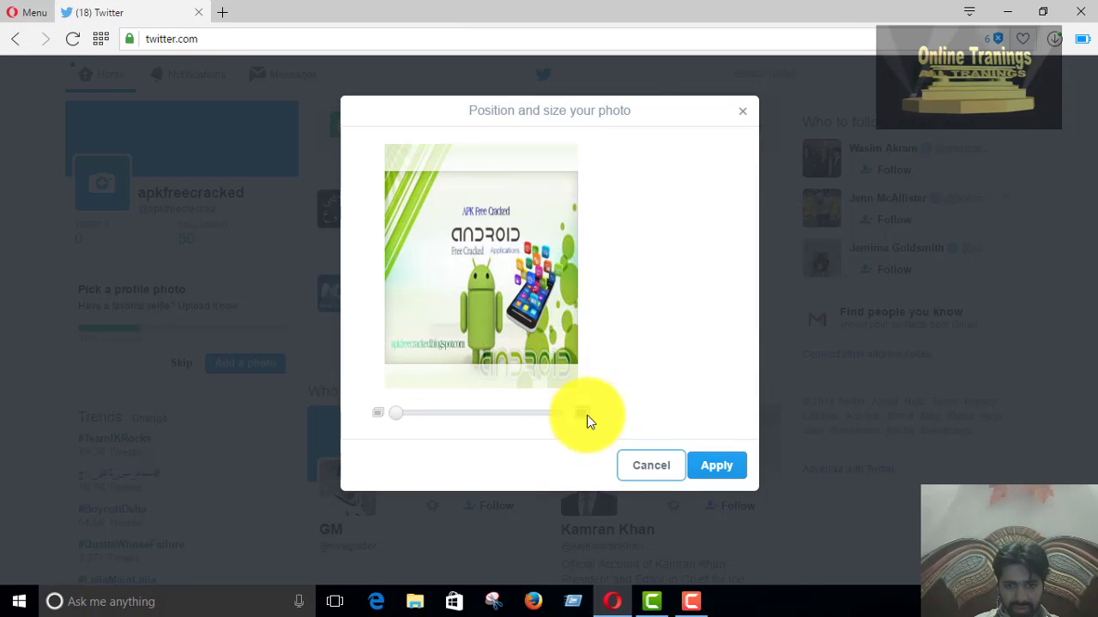
Shift the profile photo upward within the crop frame and apply it.
{"action": "left_click_drag", "start_coordinate": [530, 338], "coordinate": [525, 301]}
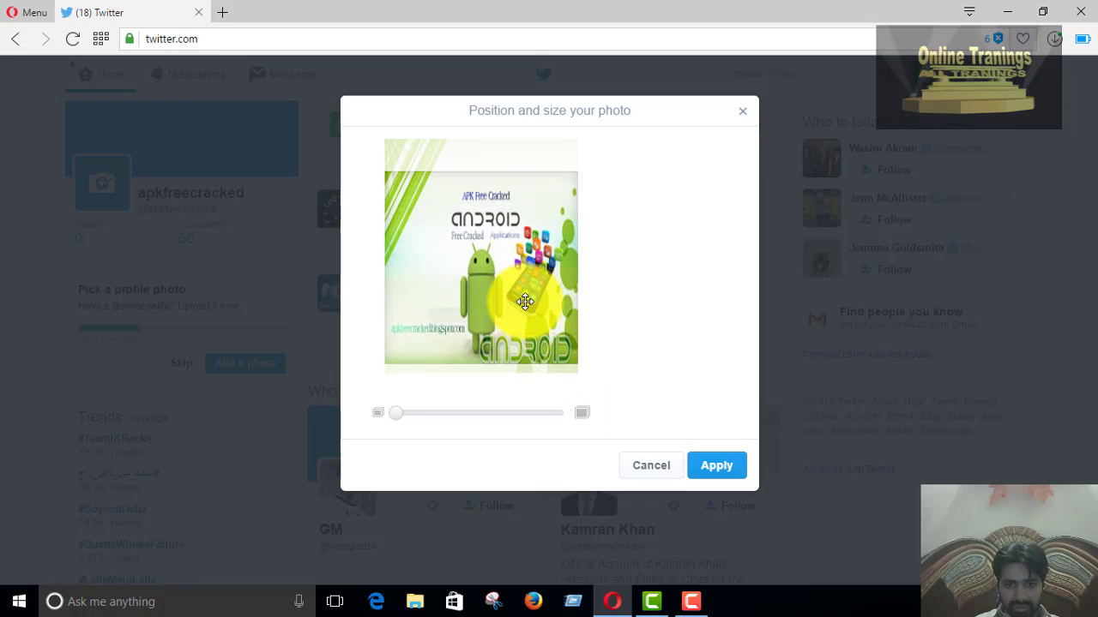
{"action": "left_click", "coordinate": [717, 466]}
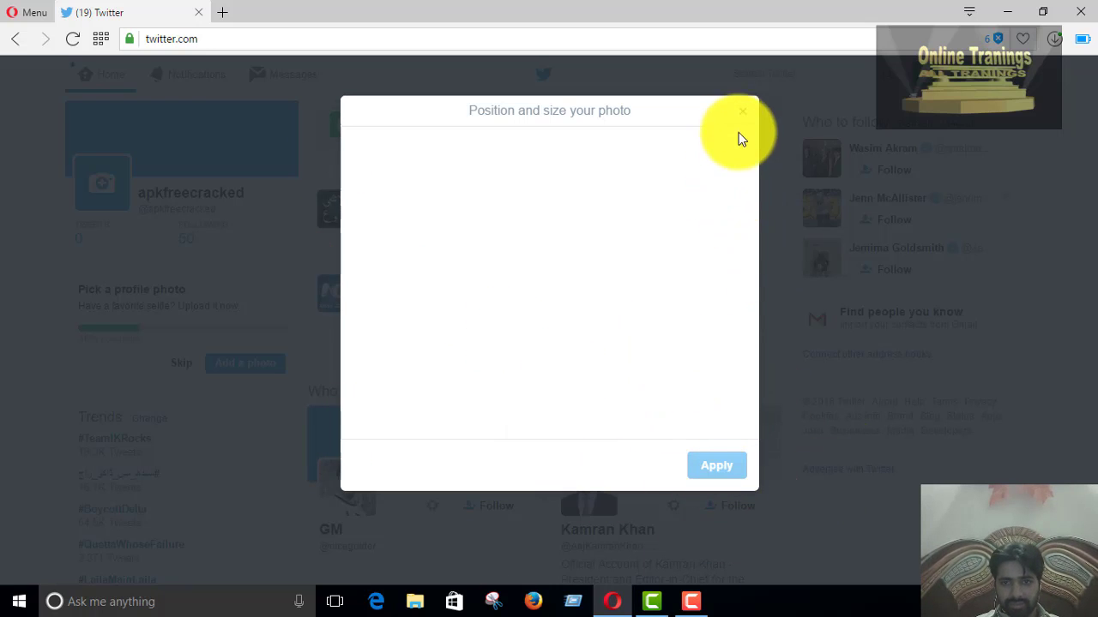
{"action": "left_click_drag", "start_coordinate": [726, 112], "coordinate": [603, 214]}
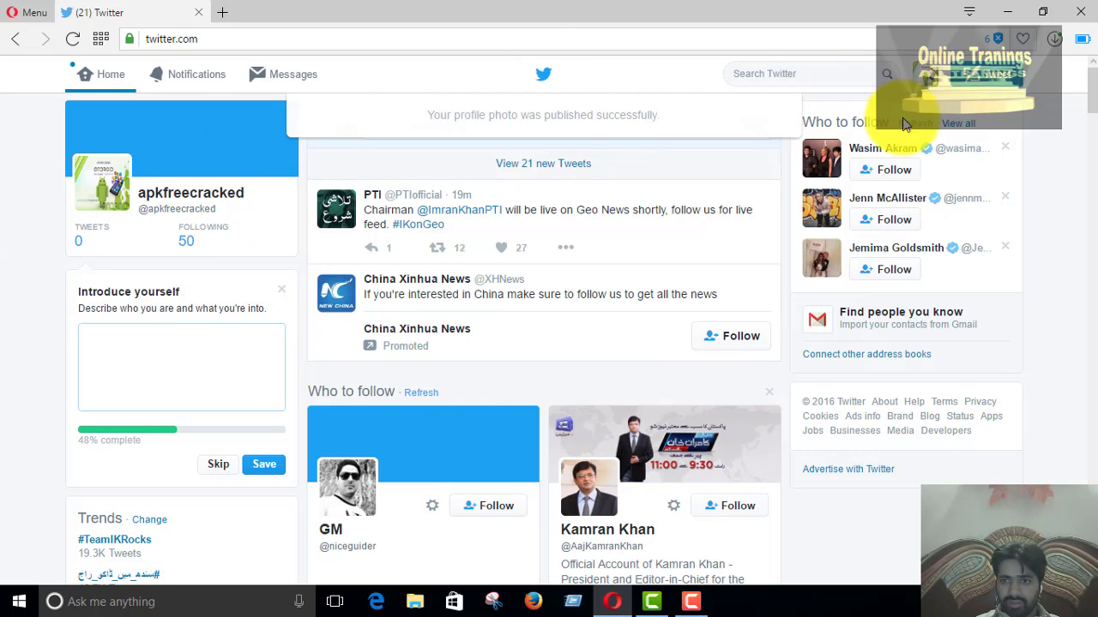
Open the account's own Twitter profile page and start editing the profile.
{"action": "left_click", "coordinate": [223, 148]}
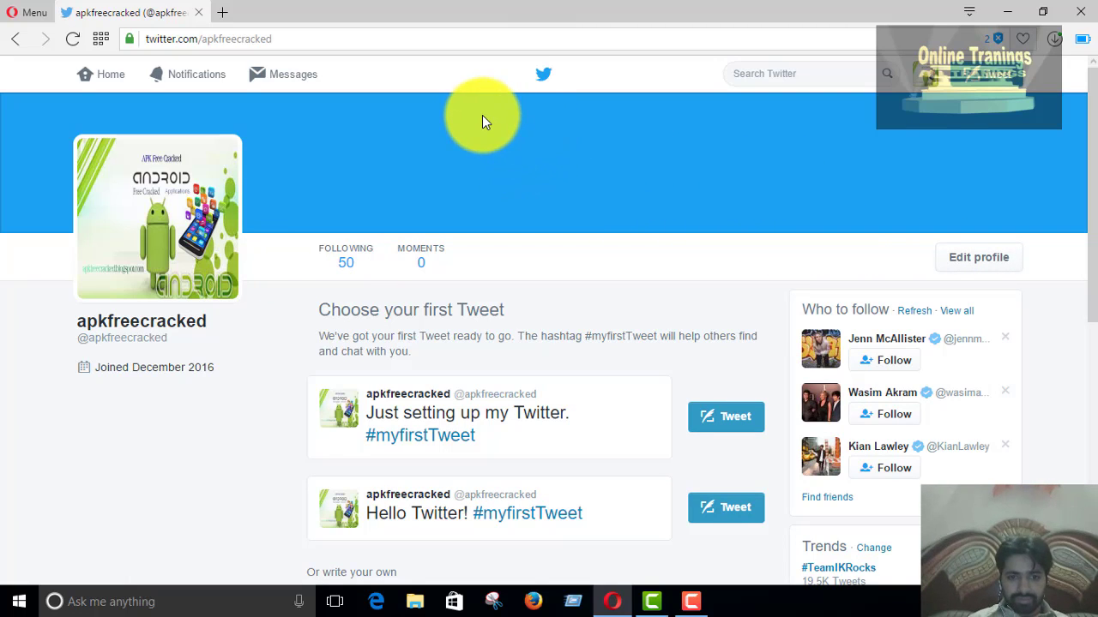
{"action": "left_click", "coordinate": [993, 262]}
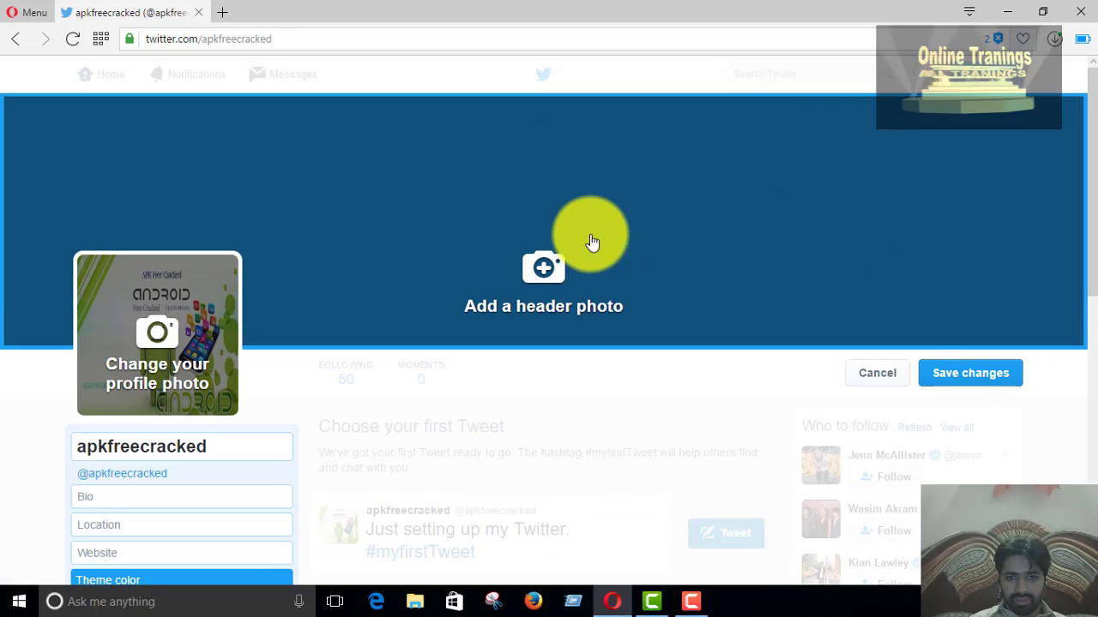
{"action": "left_click", "coordinate": [556, 268]}
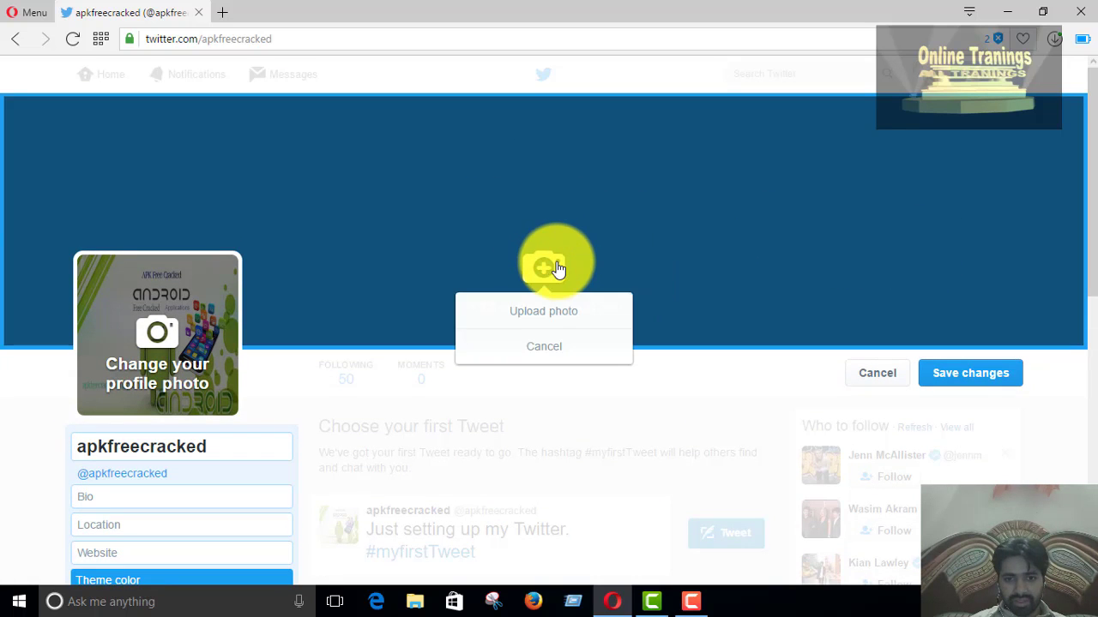
{"action": "left_click", "coordinate": [548, 310]}
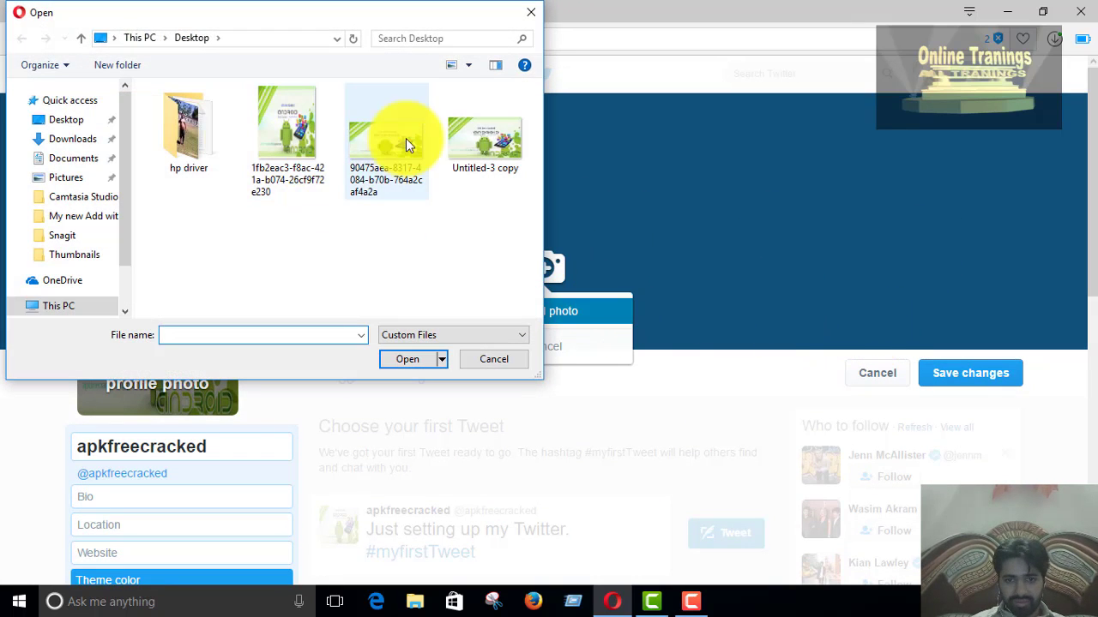
{"action": "left_click", "coordinate": [386, 151]}
{"action": "left_click", "coordinate": [400, 356]}
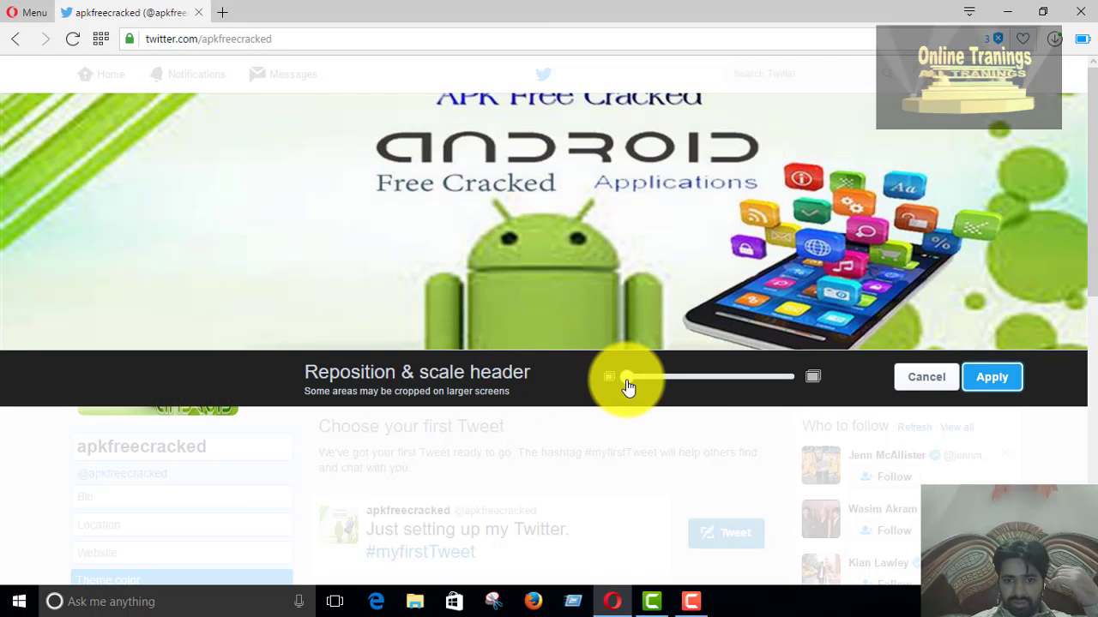
{"action": "left_click_drag", "start_coordinate": [627, 387], "coordinate": [603, 387]}
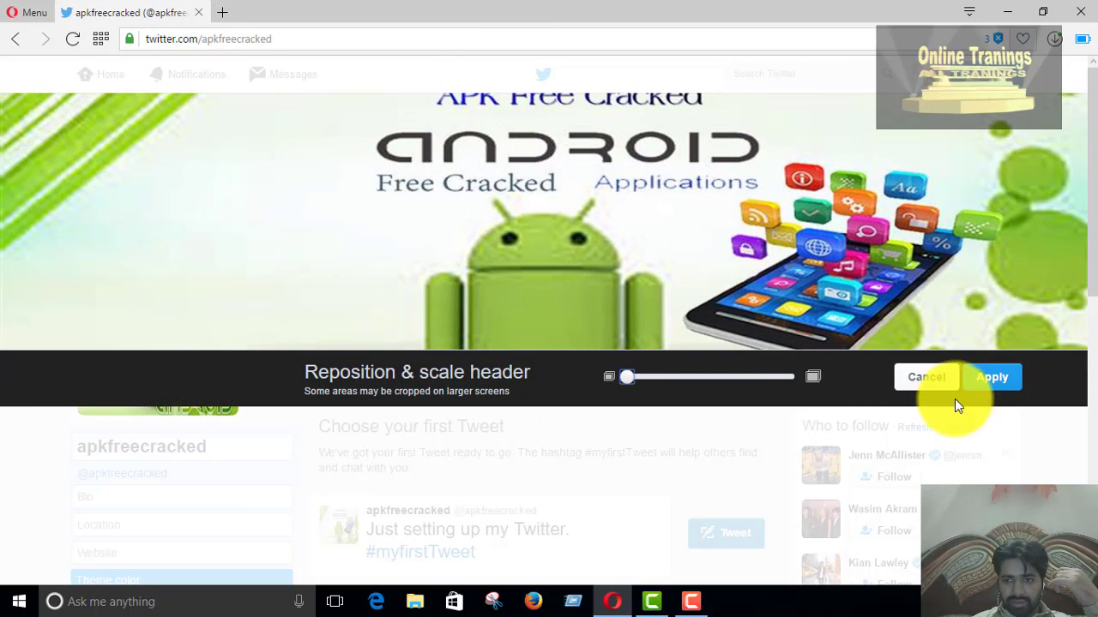
{"action": "left_click", "coordinate": [918, 383]}
Upload the 90475aea-8317-4084-b70b-764a2caf4a2a picture from the Desktop as the header photo, shift it slightly upward and apply it.
{"action": "left_click", "coordinate": [544, 270]}
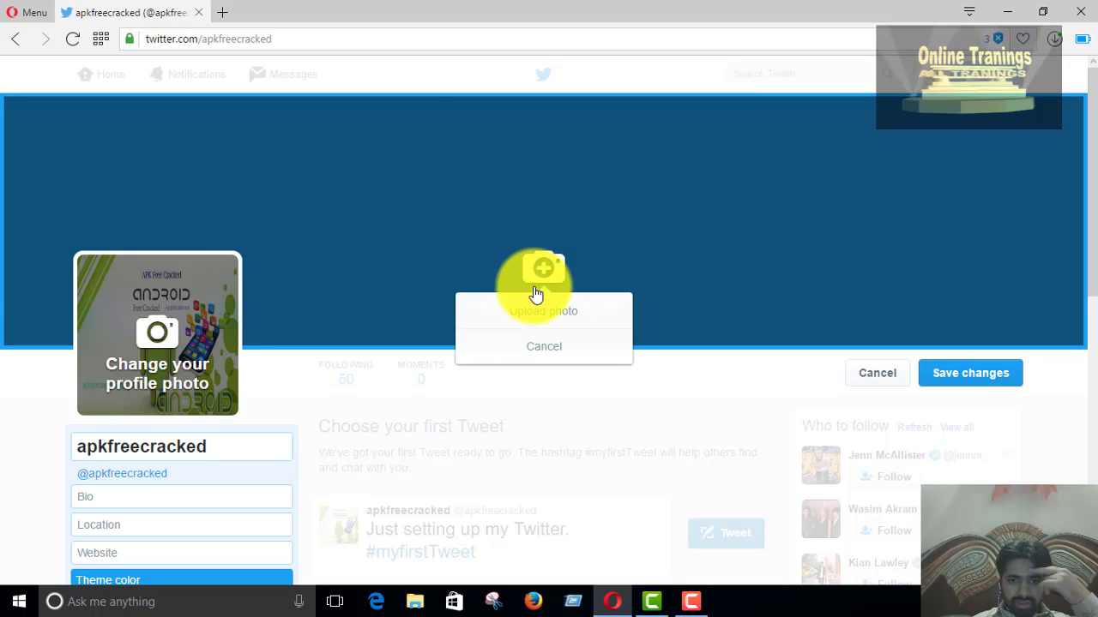
{"action": "left_click", "coordinate": [554, 307]}
{"action": "left_click", "coordinate": [500, 149]}
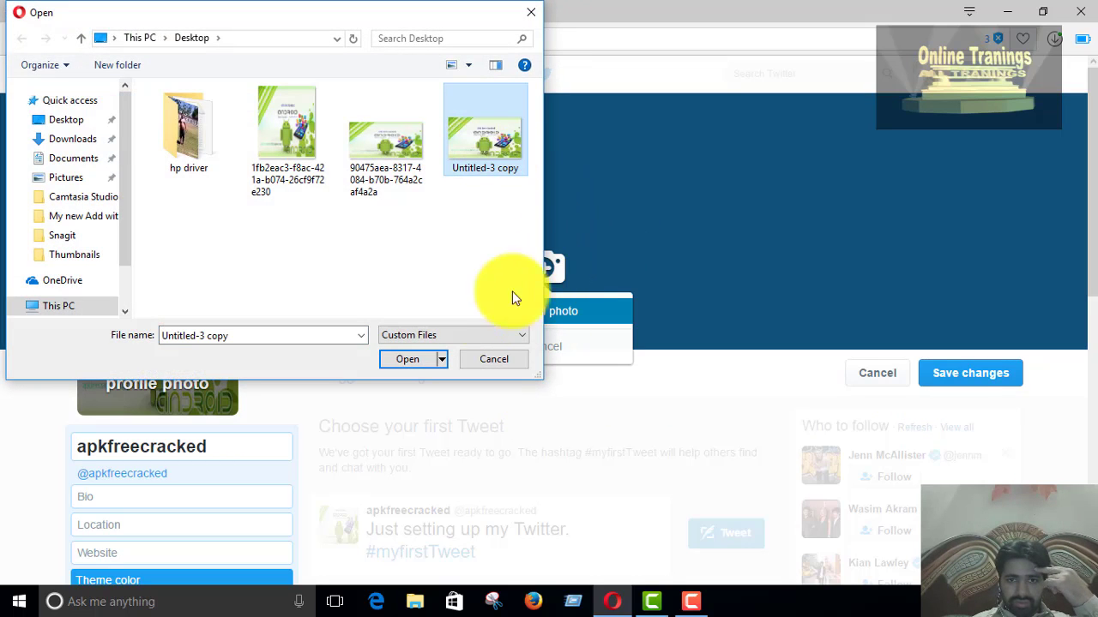
{"action": "left_click", "coordinate": [380, 175]}
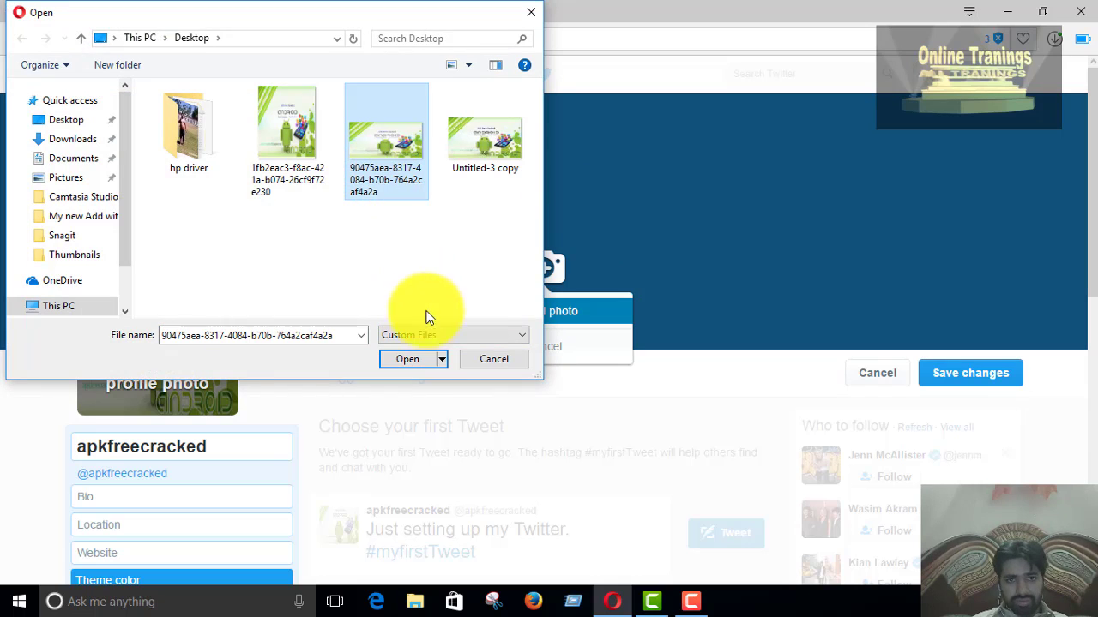
{"action": "left_click", "coordinate": [426, 364]}
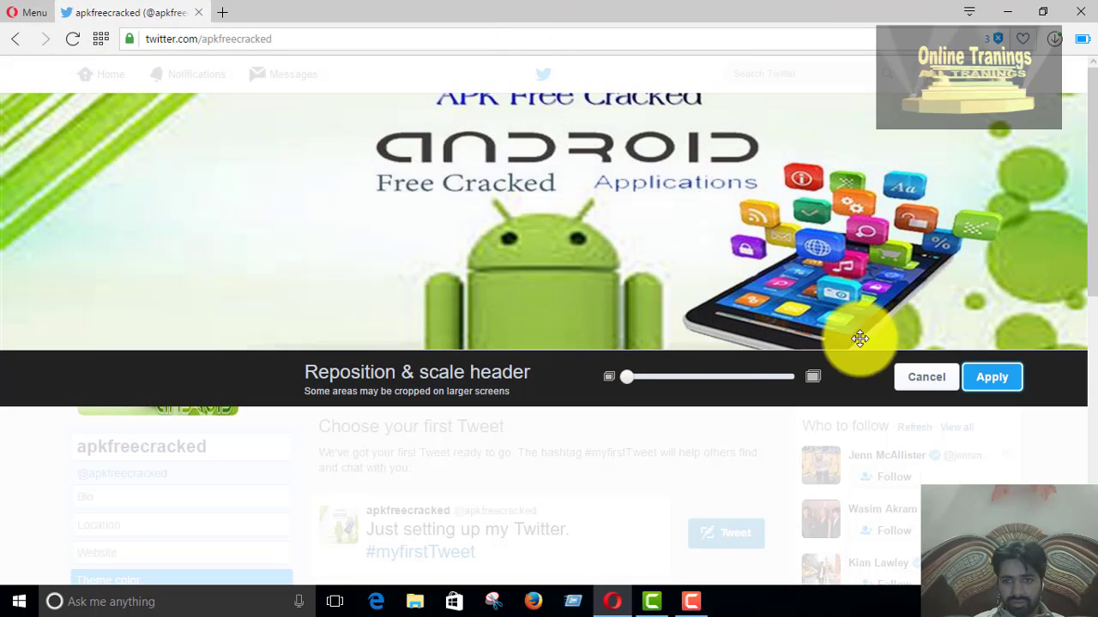
{"action": "left_click_drag", "start_coordinate": [912, 317], "coordinate": [713, 249]}
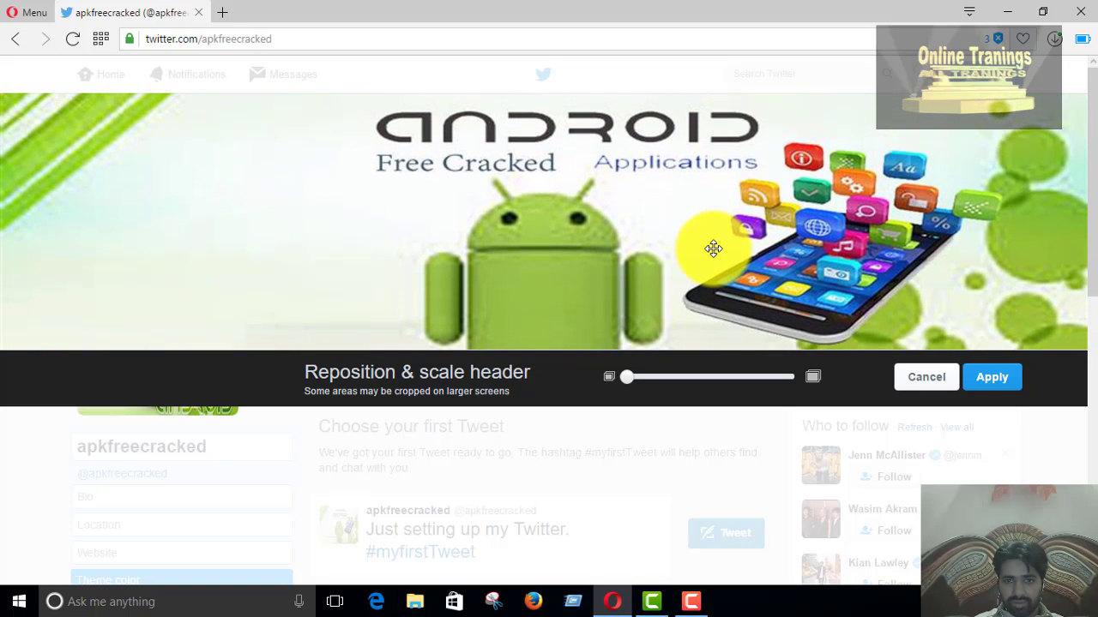
{"action": "left_click", "coordinate": [1005, 387]}
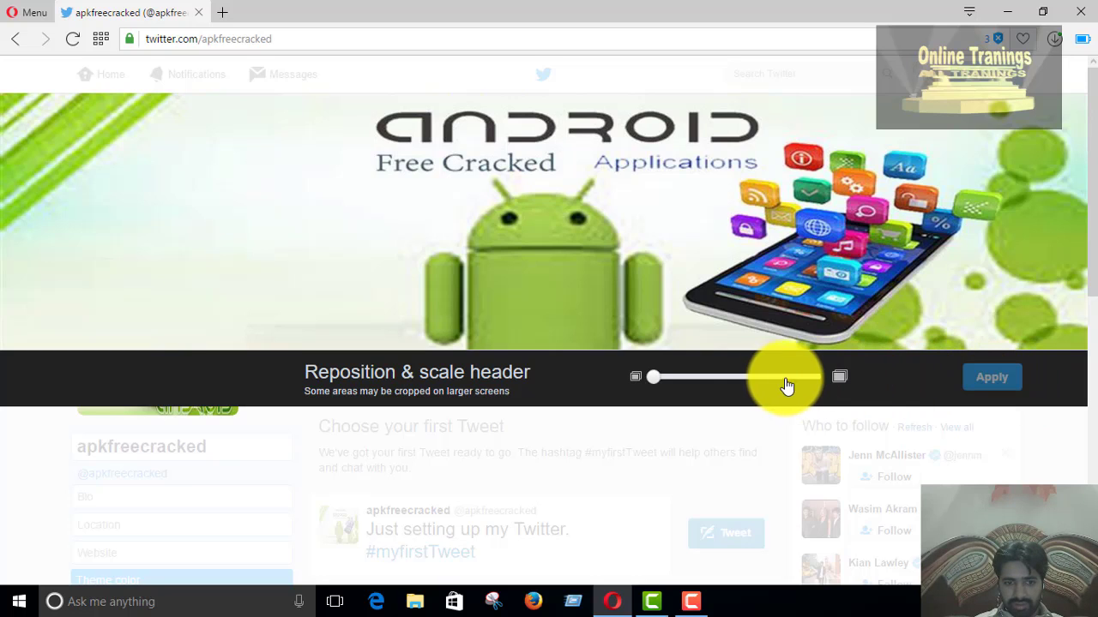